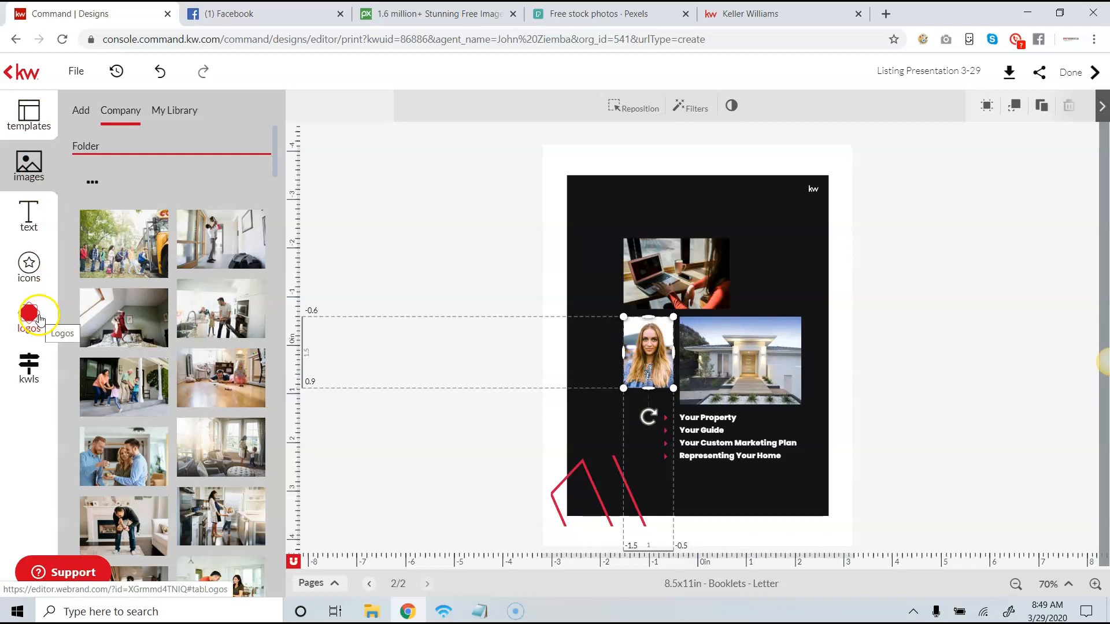
# - Open the personal image library and delete the woman's portrait beside the house photo on page 2
pyautogui.click(28, 166)
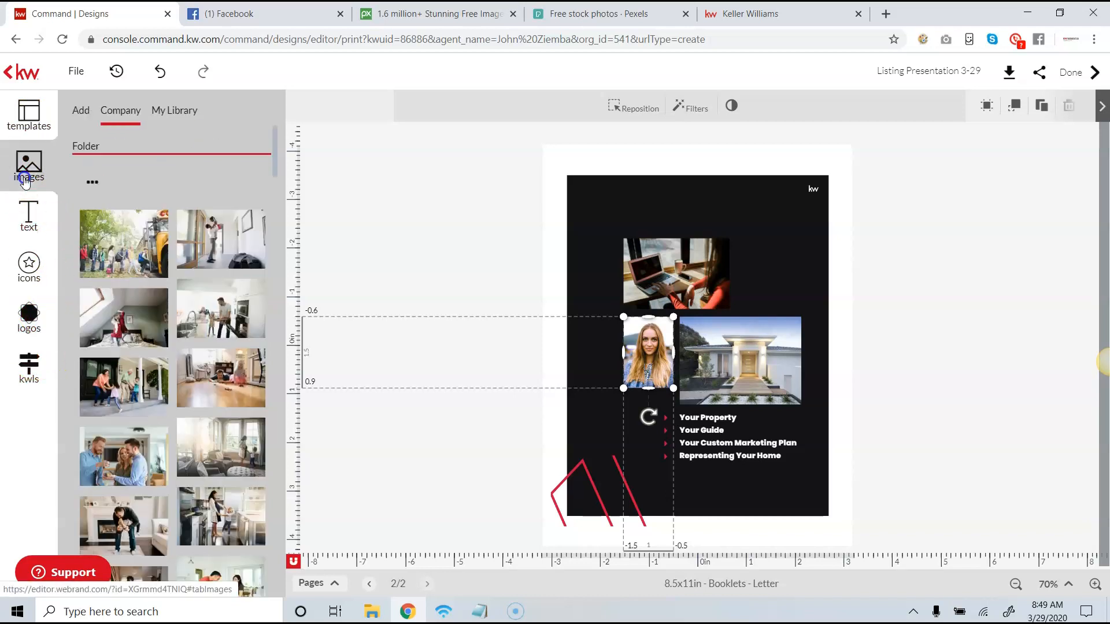
pyautogui.click(164, 110)
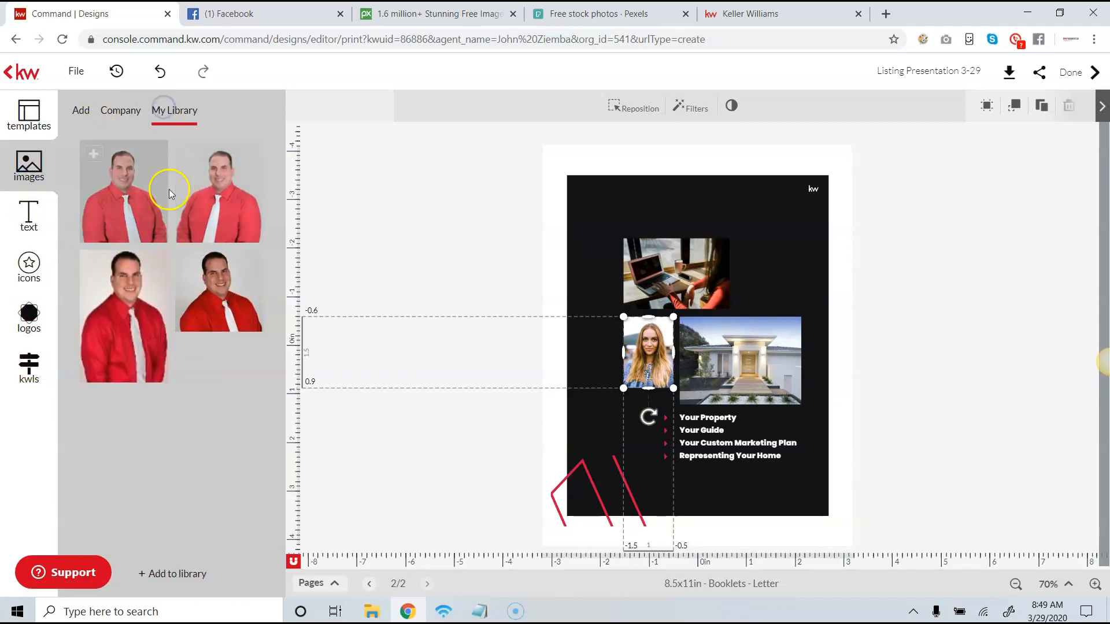
pyautogui.doubleClick(634, 361)
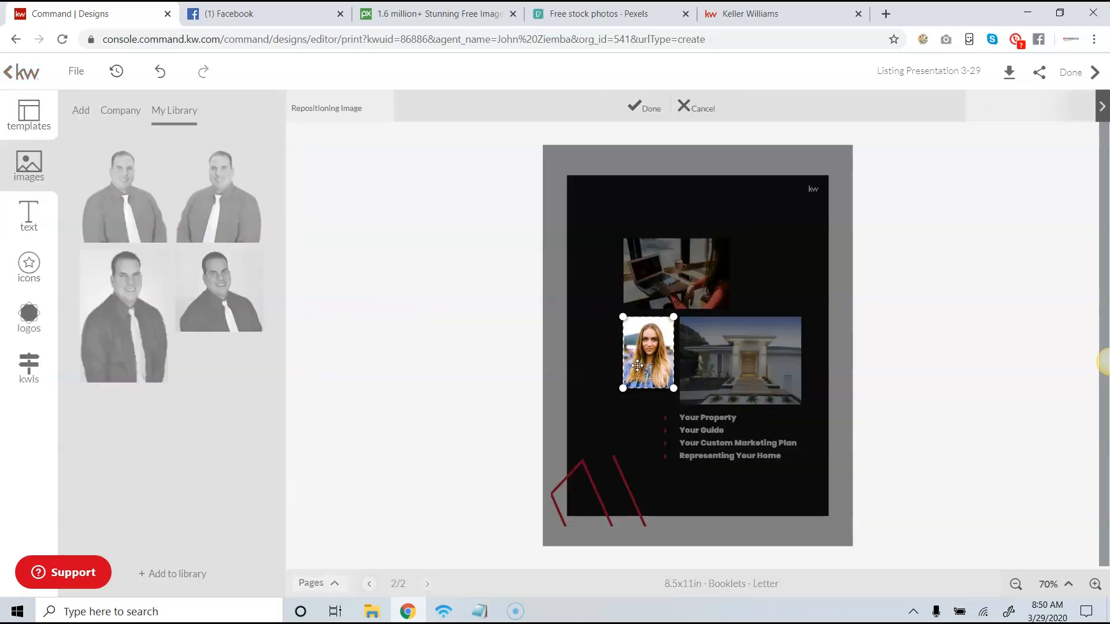
pyautogui.click(701, 108)
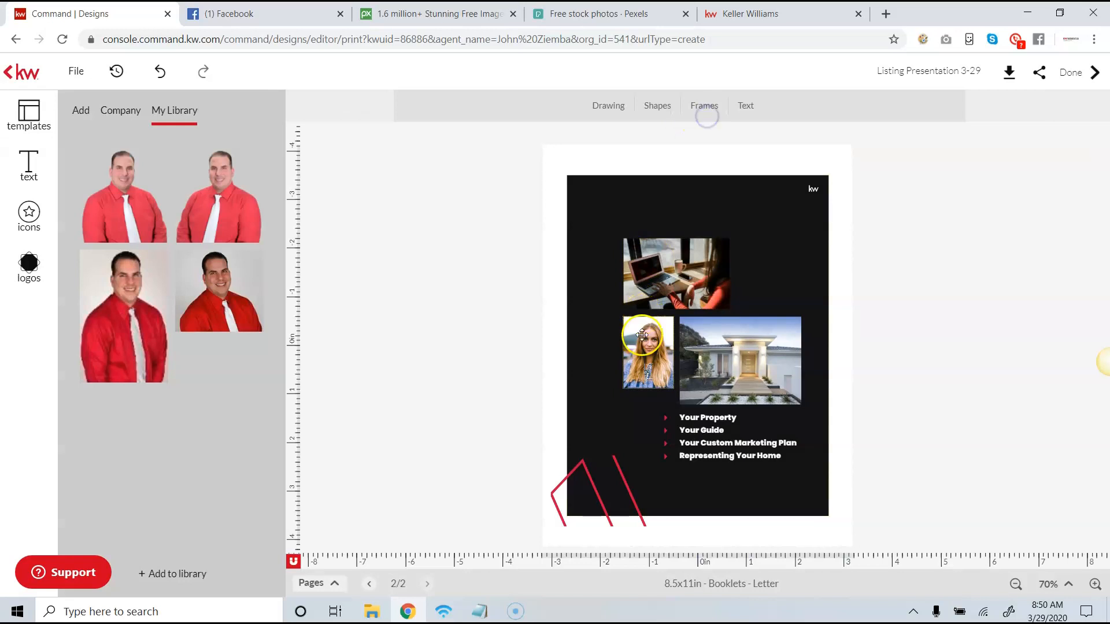
pyautogui.click(643, 357)
pyautogui.press('Delete')
# - Insert the first headshot from the personal image library and position it in the empty spot beside the house photo
pyautogui.moveTo(142, 205)
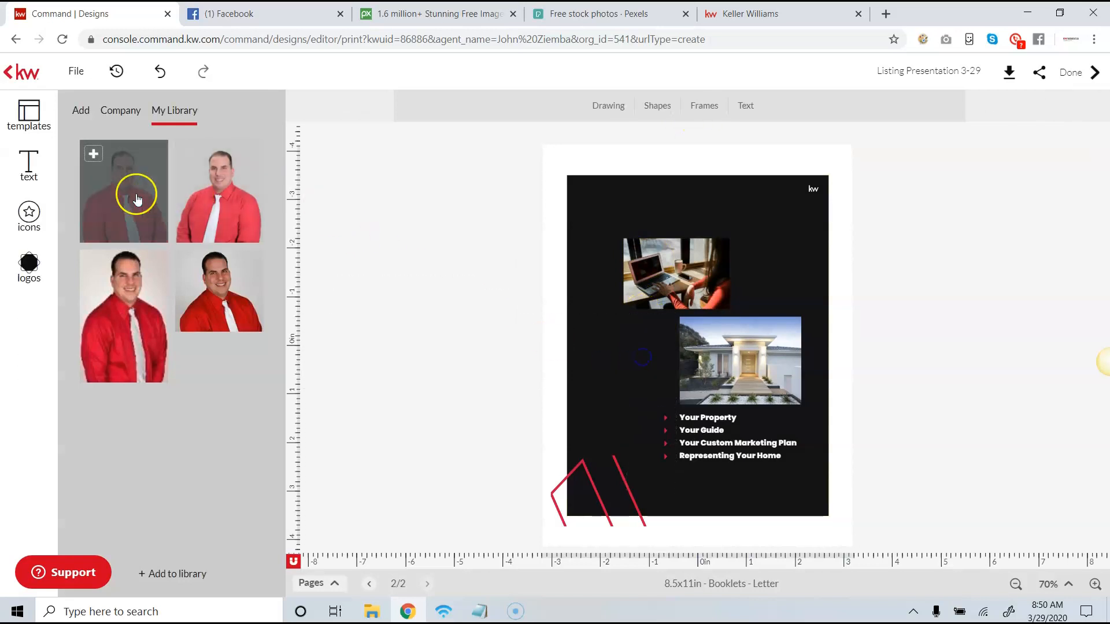
pyautogui.click(93, 155)
pyautogui.moveTo(768, 421); pyautogui.dragTo(672, 403)
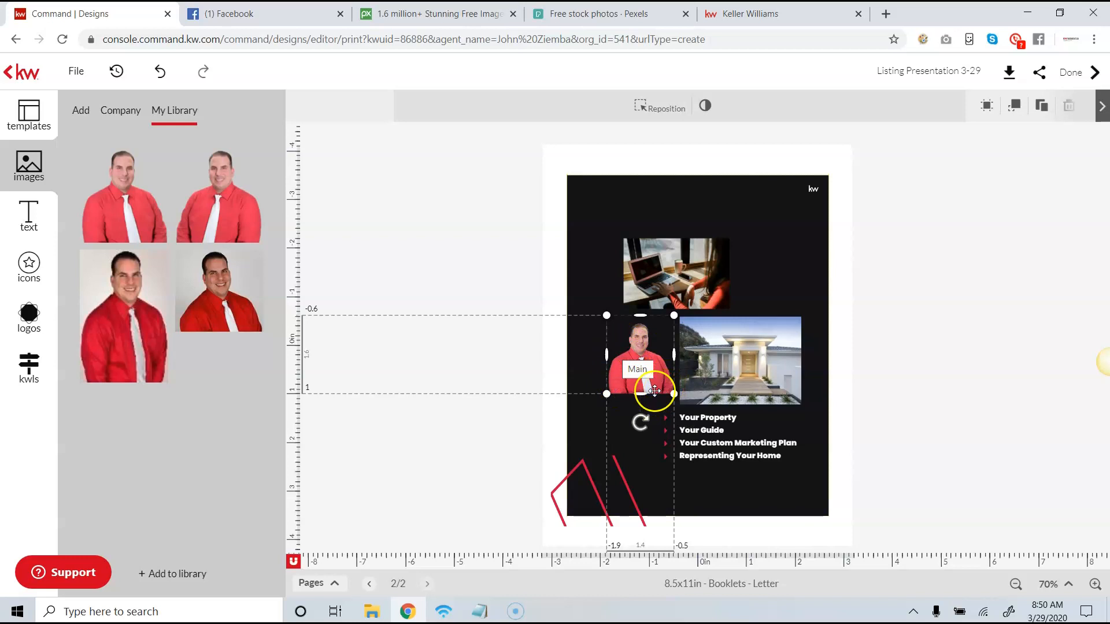
pyautogui.click(576, 361)
pyautogui.click(632, 365)
pyautogui.click(602, 288)
pyautogui.moveTo(639, 384); pyautogui.dragTo(643, 379)
pyautogui.click(600, 261)
pyautogui.click(946, 252)
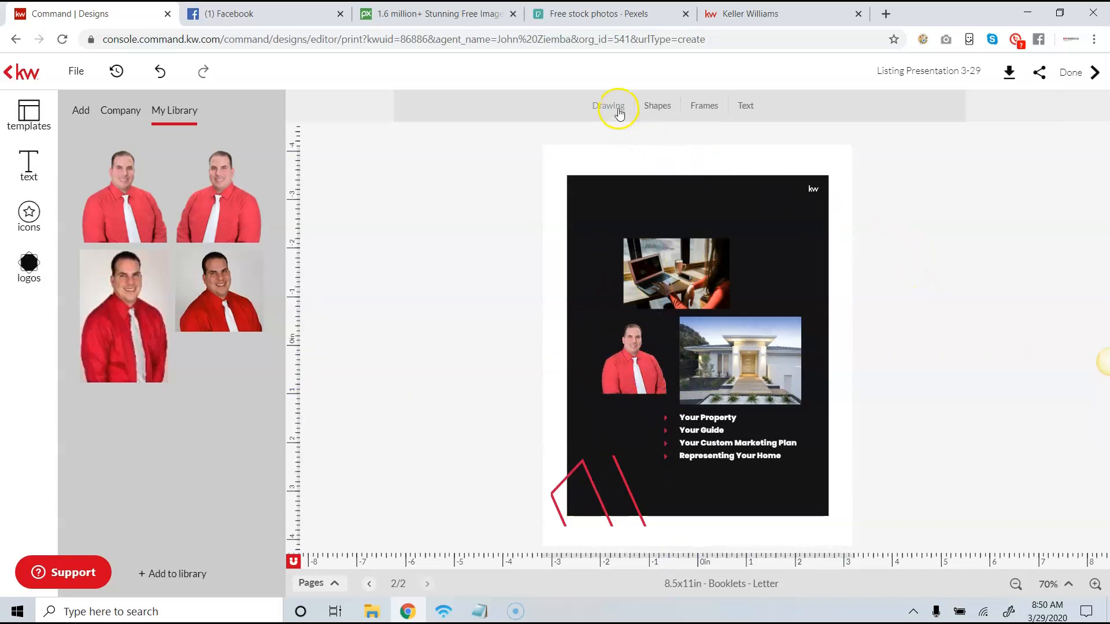
# - Add a basic square about 1.6 in wide and place it over the headshot beside the house photo
pyautogui.click(668, 115)
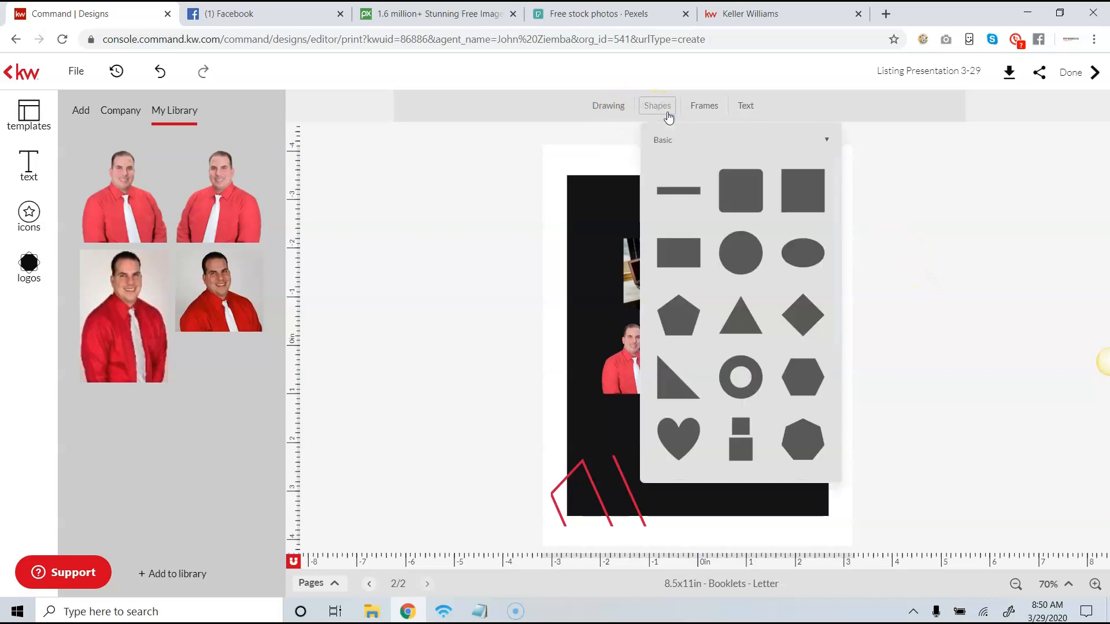
pyautogui.click(625, 112)
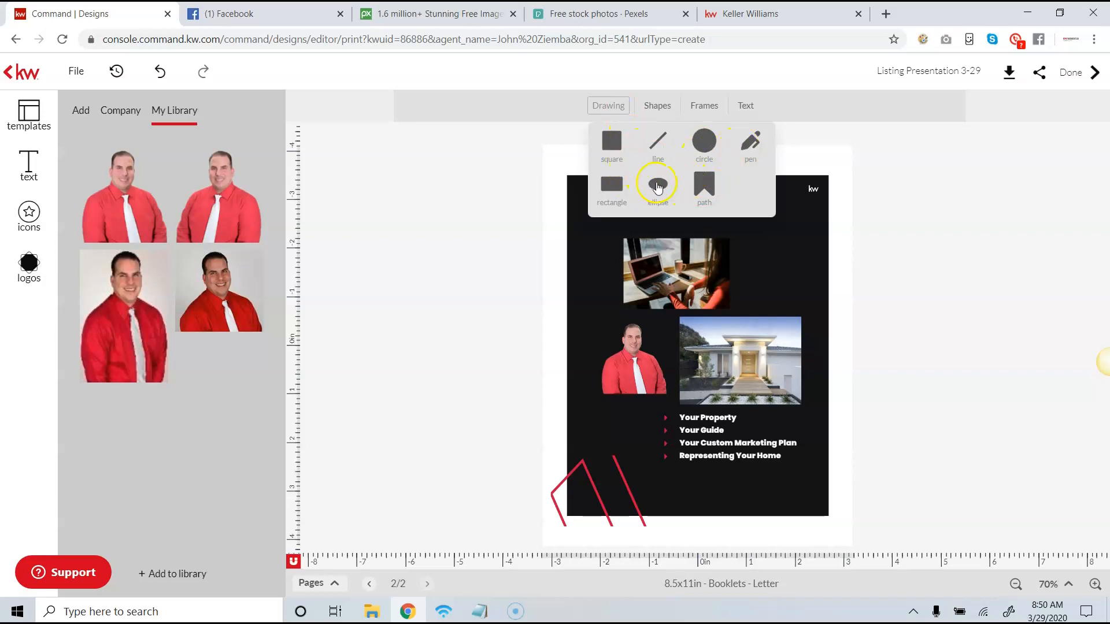
pyautogui.click(655, 113)
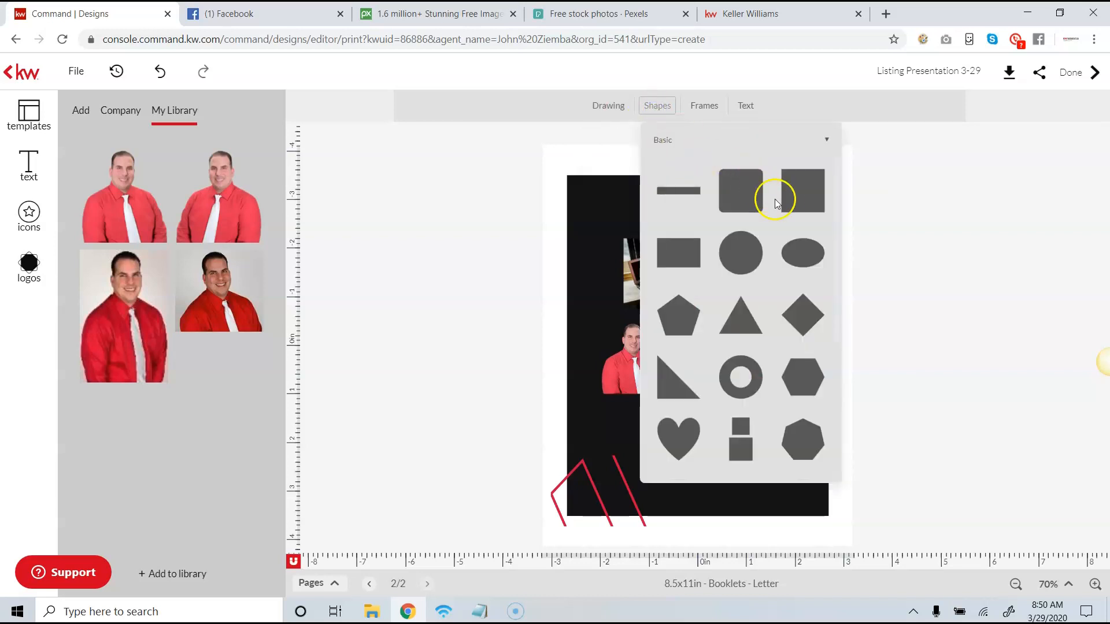
pyautogui.click(794, 203)
pyautogui.moveTo(687, 337); pyautogui.dragTo(653, 381)
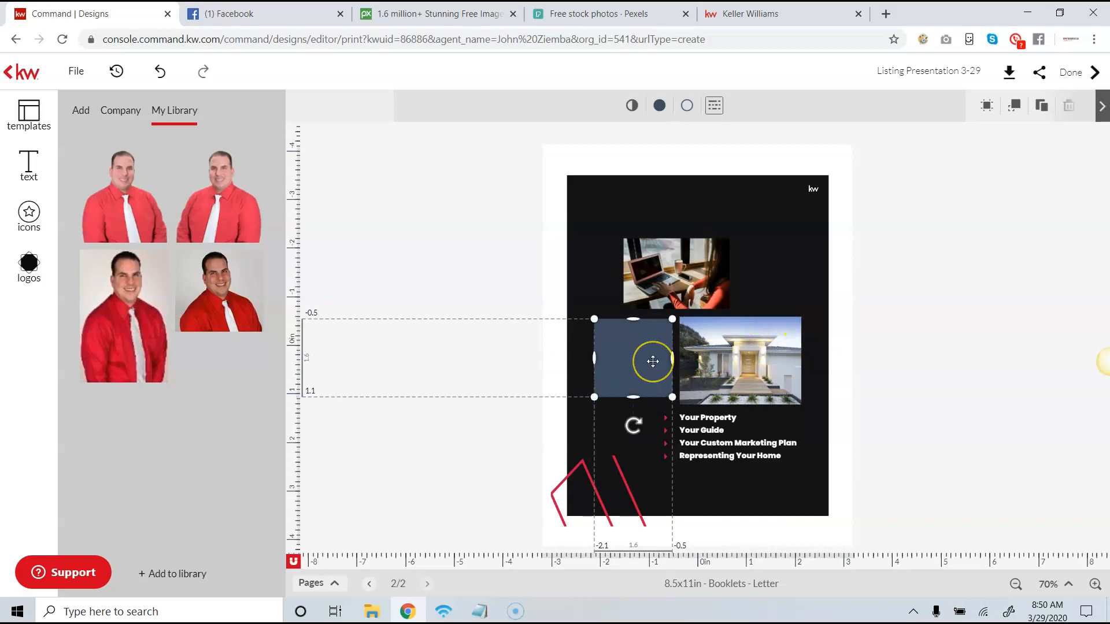
# - Send the square backward so it forms a background behind the headshot
pyautogui.click(1017, 109)
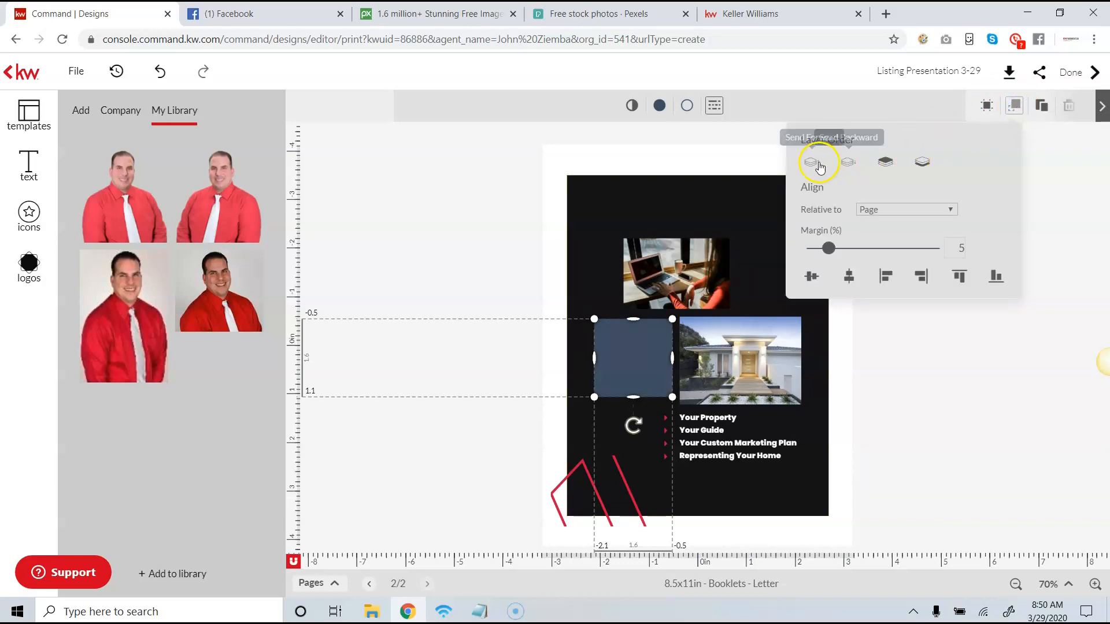
pyautogui.click(848, 163)
pyautogui.click(918, 312)
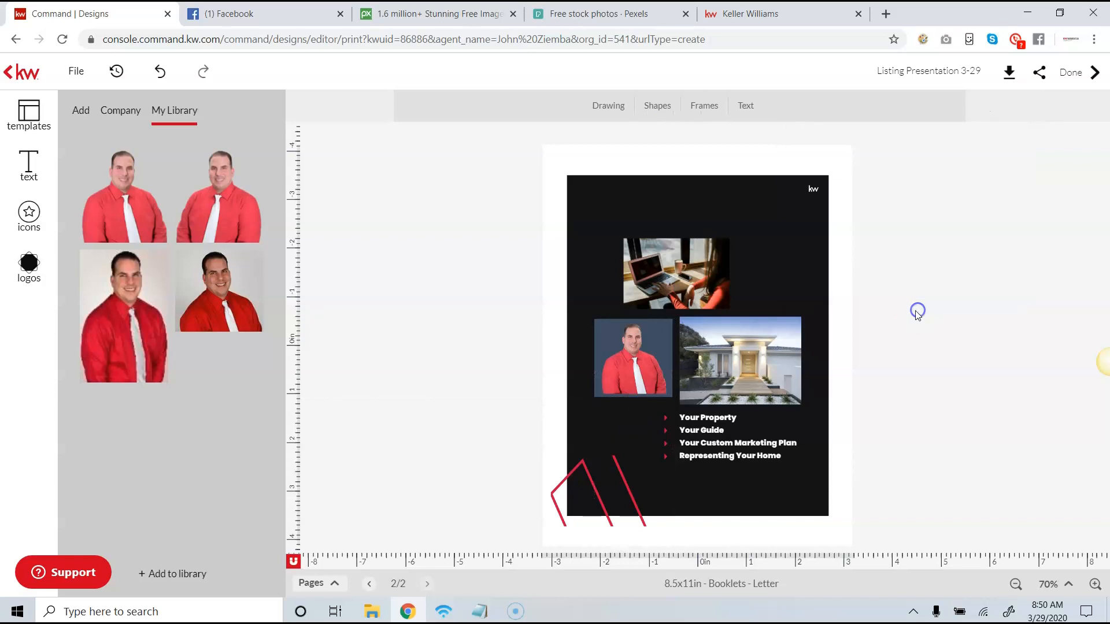
# - Enlarge the headshot to about 1.5 in wide and center it on the square with their bottom edges aligned
pyautogui.click(643, 363)
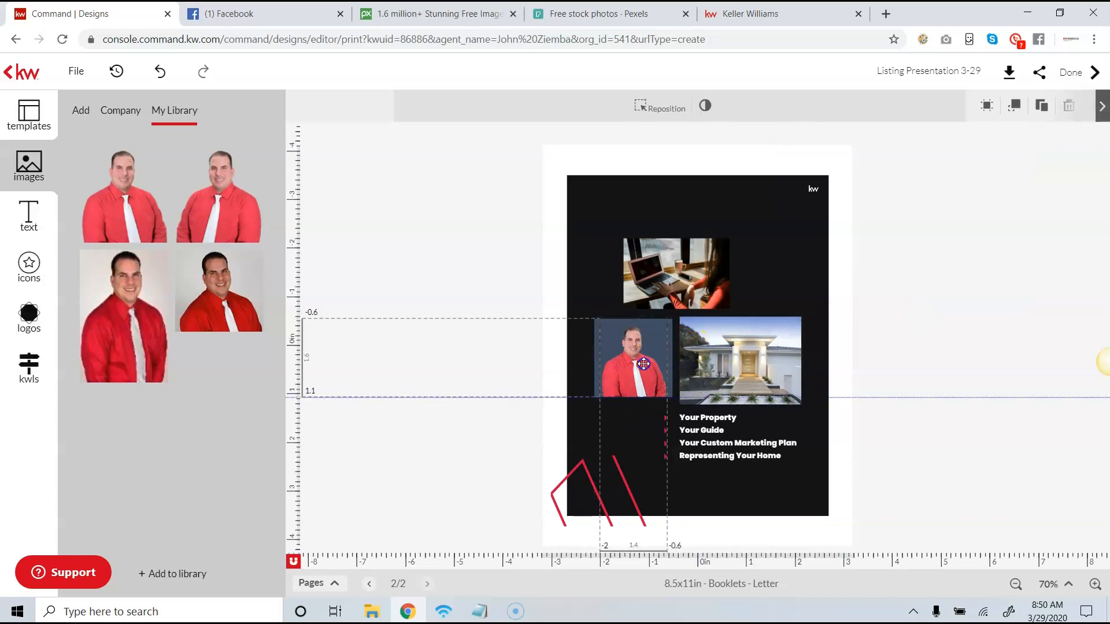
pyautogui.moveTo(667, 318); pyautogui.dragTo(672, 314)
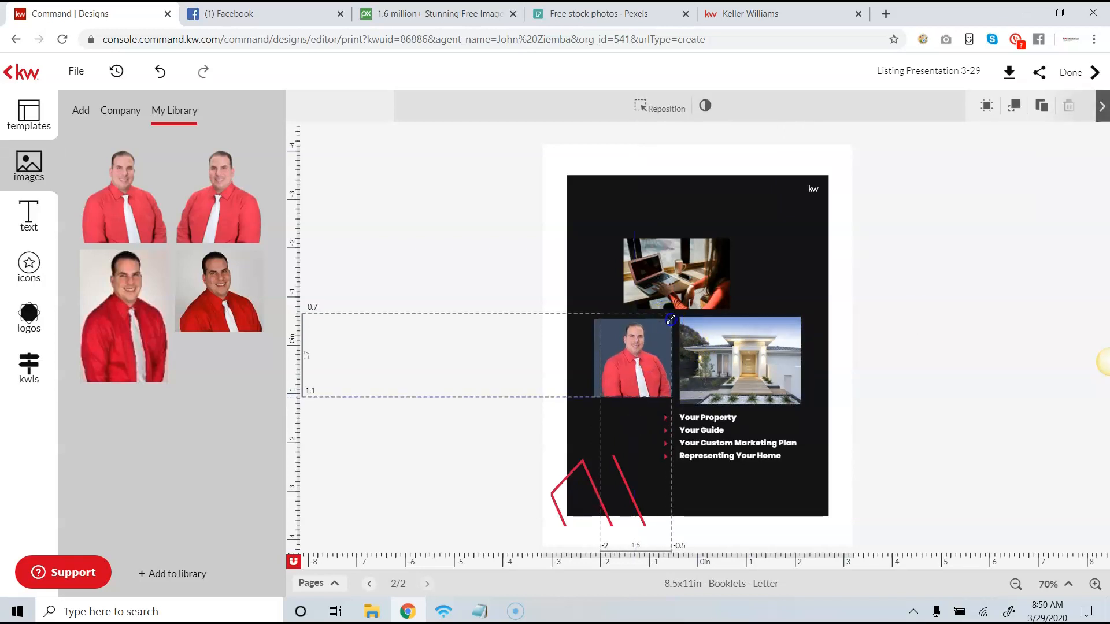
pyautogui.click(936, 311)
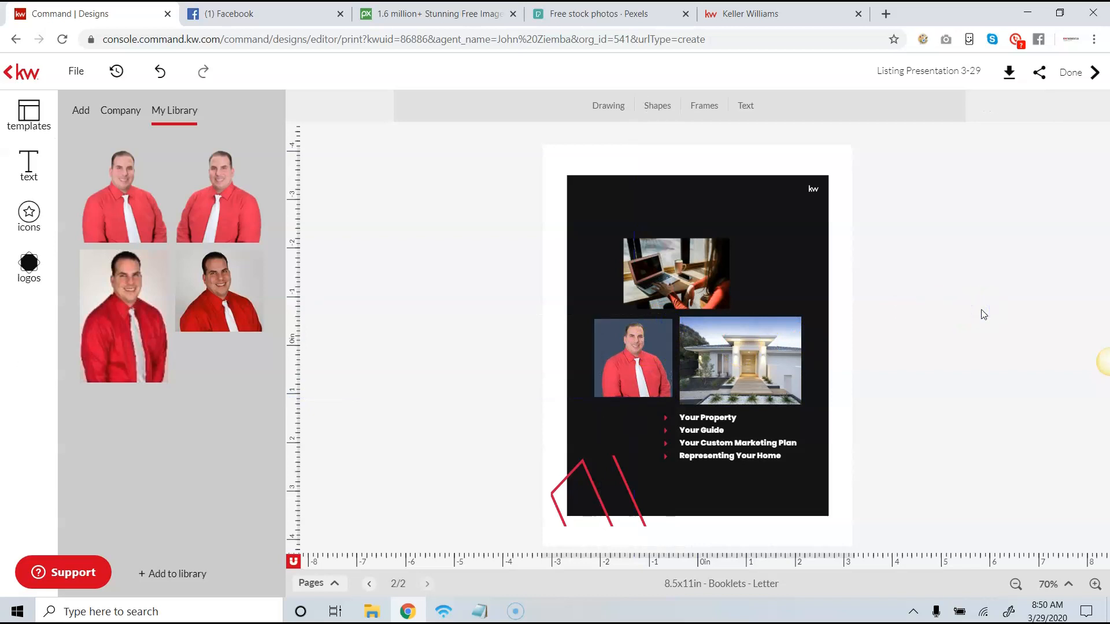
pyautogui.click(650, 362)
pyautogui.moveTo(651, 361); pyautogui.dragTo(641, 362)
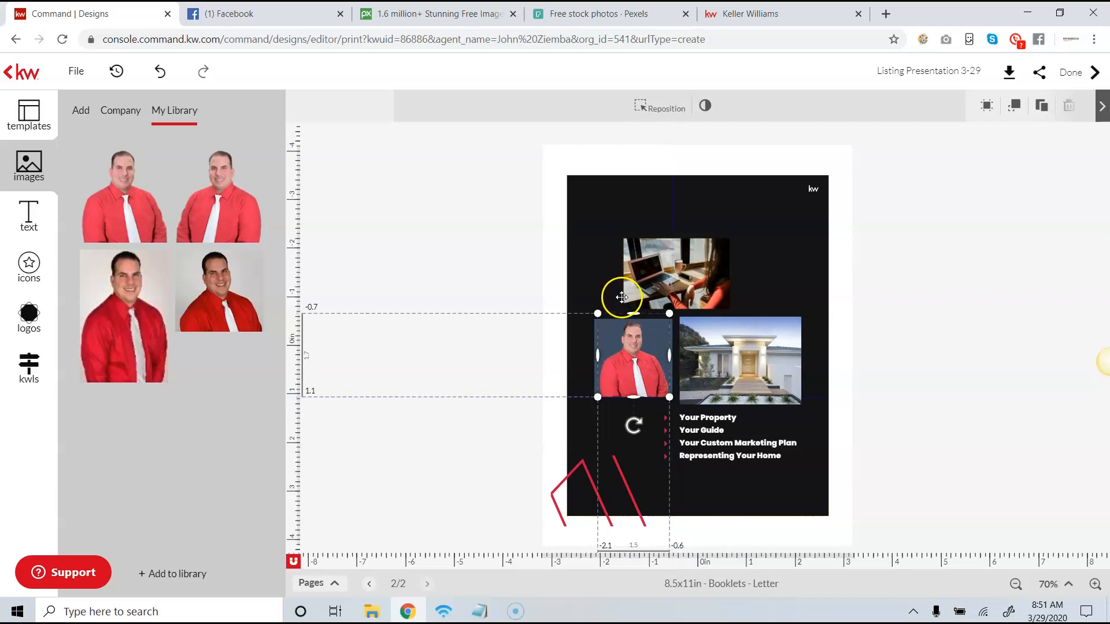
# - Nudge the KW Momentum logo on page 1 slightly up and to the left
pyautogui.click(371, 584)
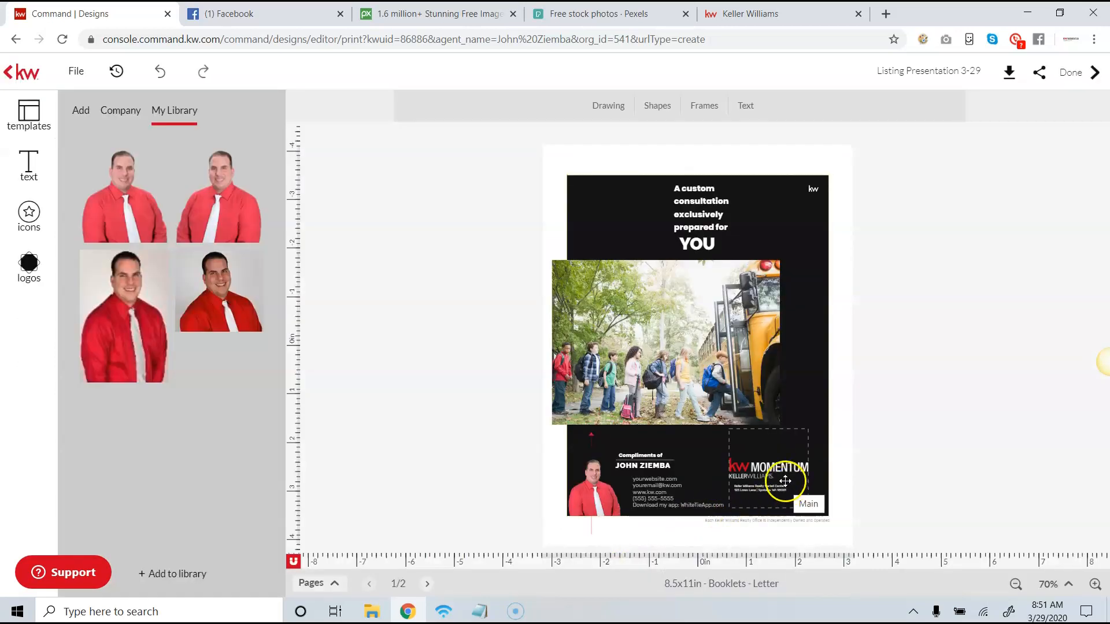
pyautogui.moveTo(774, 470); pyautogui.dragTo(772, 467)
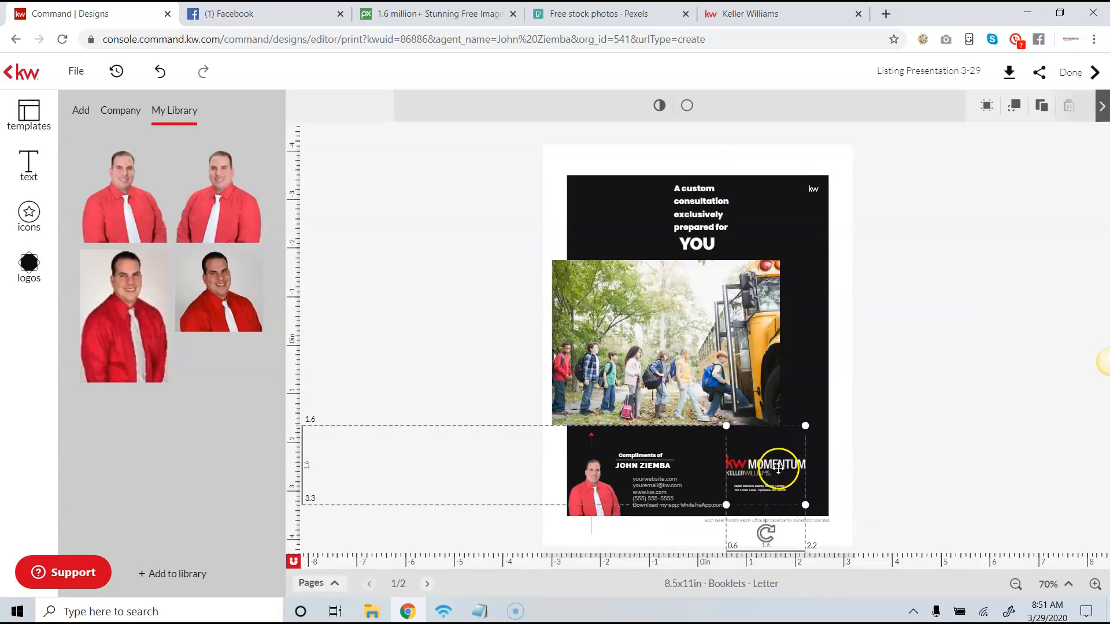
pyautogui.moveTo(774, 469); pyautogui.dragTo(772, 468)
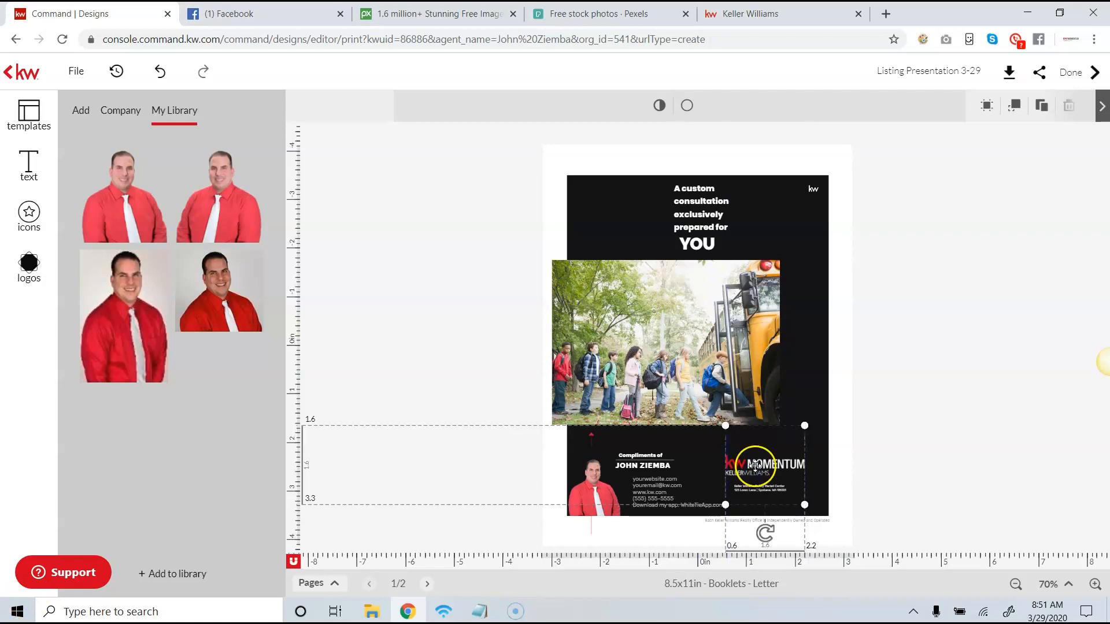
# - Add the "Your Property" template page with the large house photo to the presentation after page 2
pyautogui.click(428, 584)
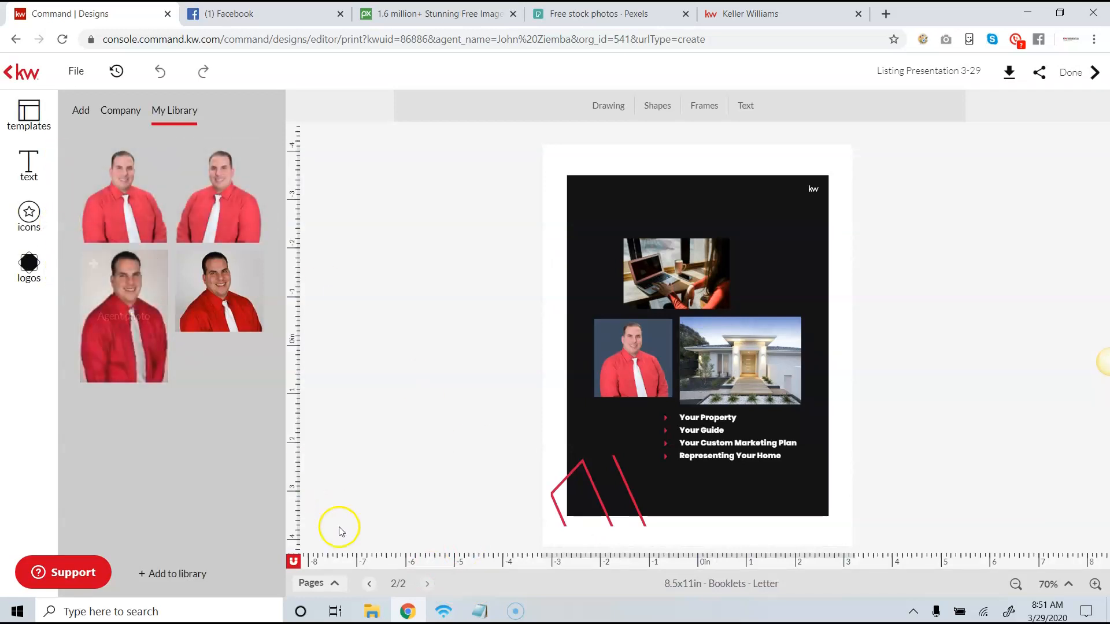
pyautogui.moveTo(93, 174)
pyautogui.click(29, 113)
pyautogui.scroll(-3, 173, 289)
pyautogui.click(181, 300)
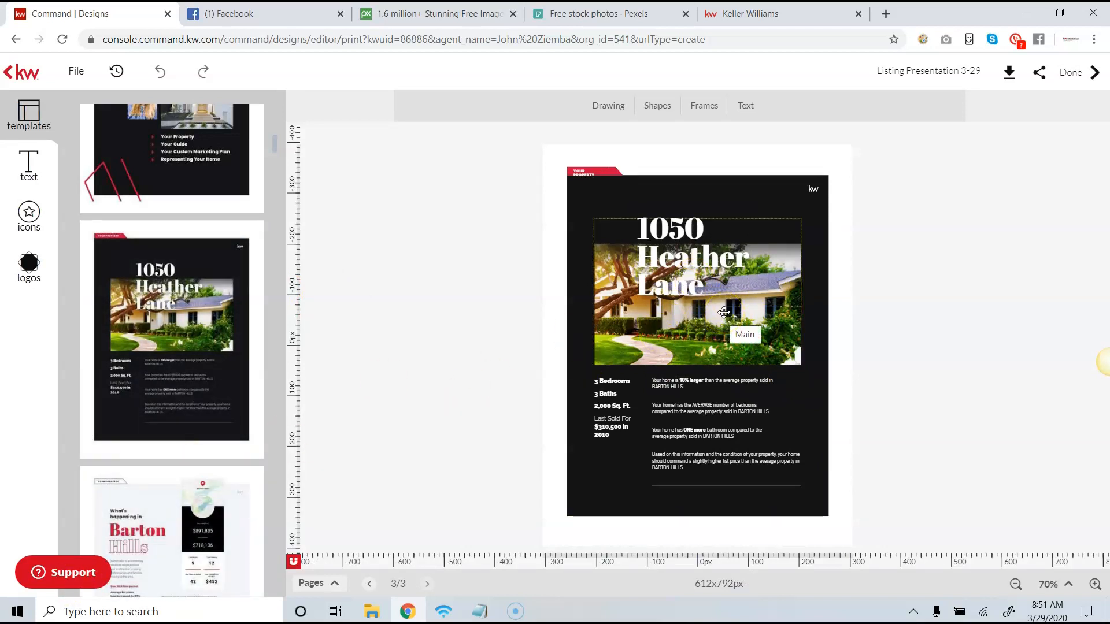
pyautogui.doubleClick(704, 313)
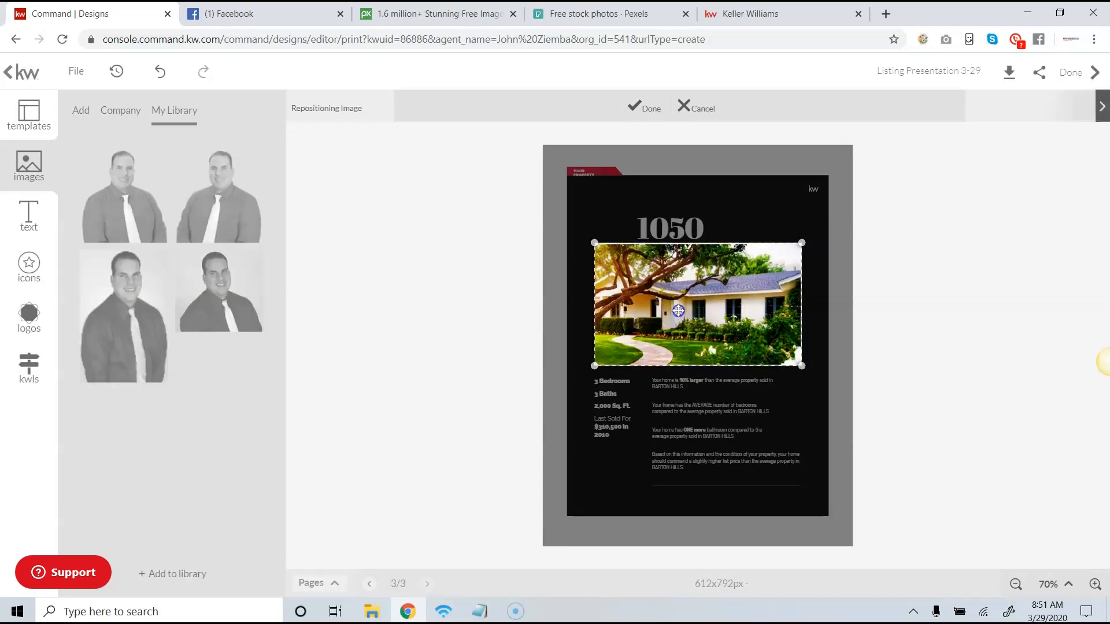
pyautogui.click(642, 106)
pyautogui.click(670, 382)
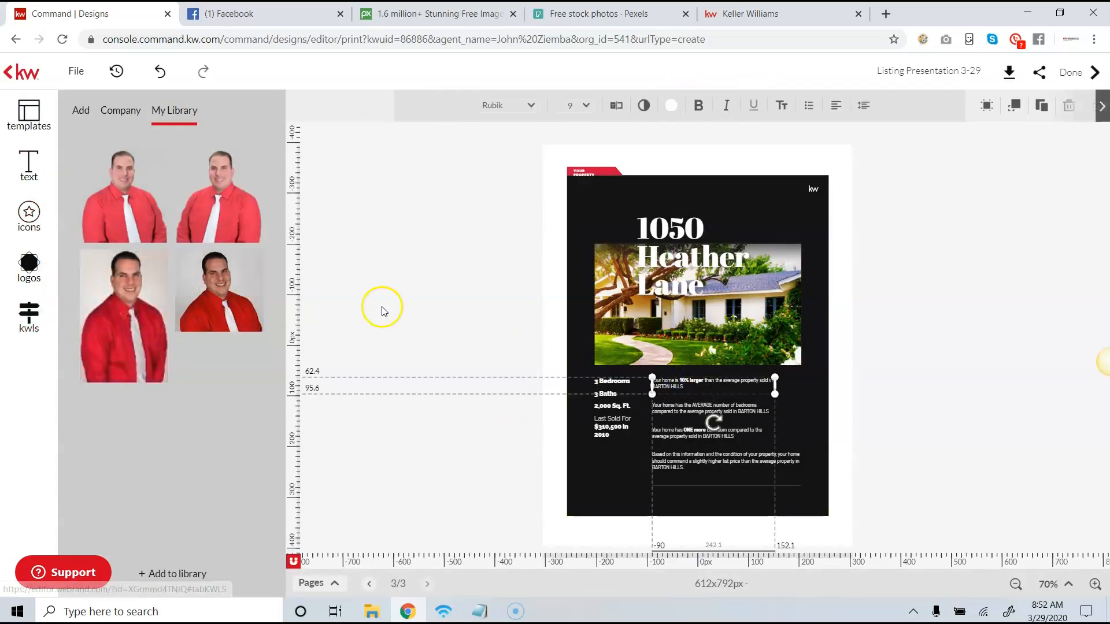
# - Search the KW listings by listing address for "main st"
pyautogui.click(613, 306)
pyautogui.click(28, 363)
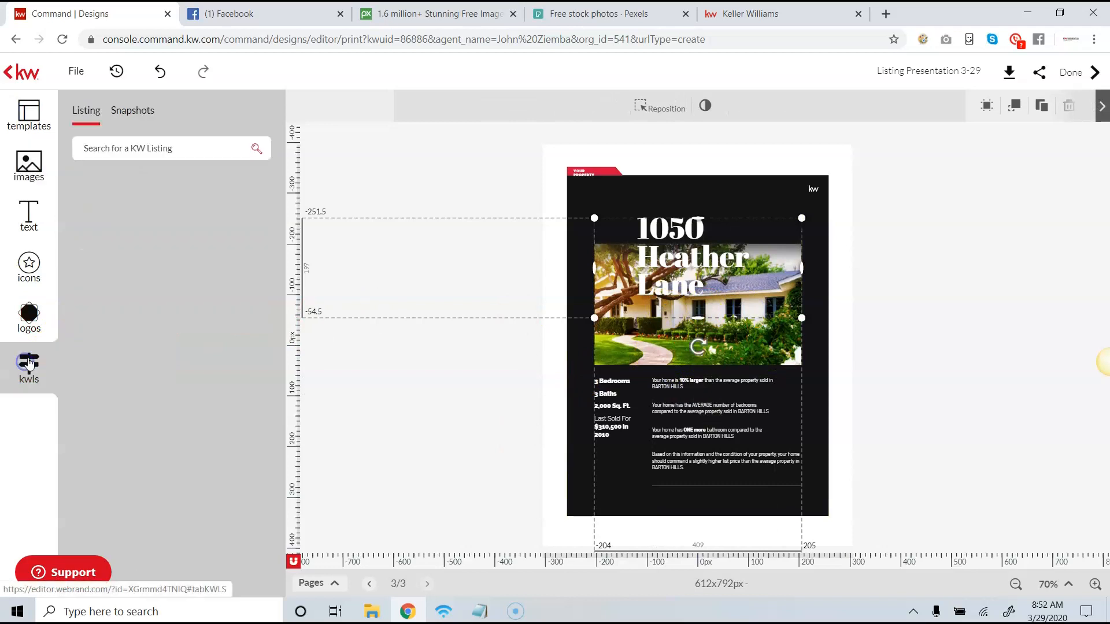
pyautogui.click(150, 145)
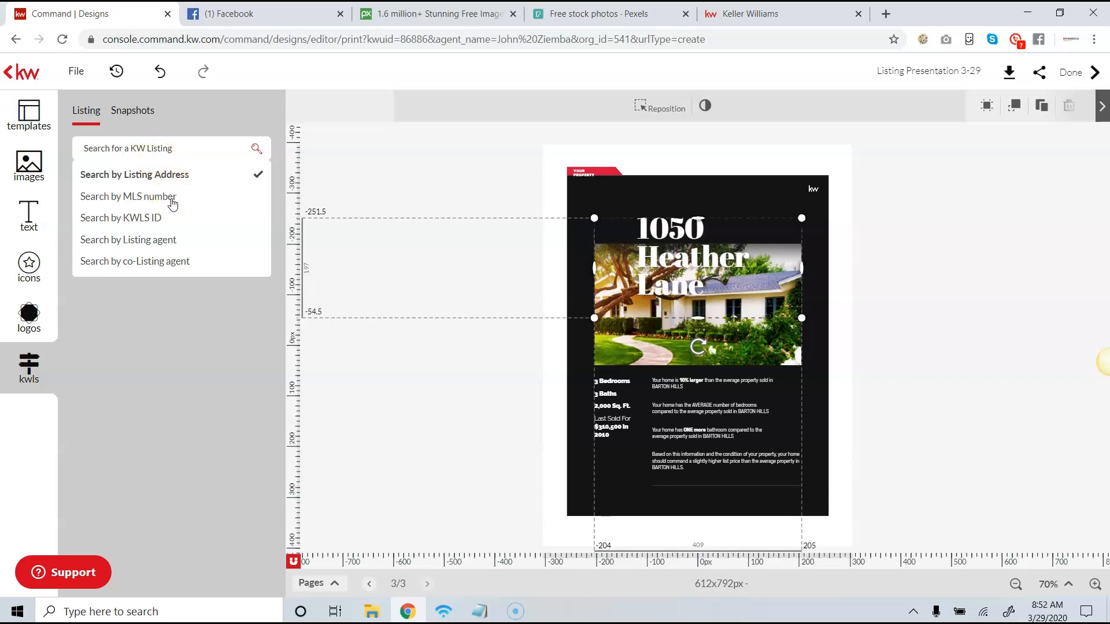
pyautogui.click(165, 145)
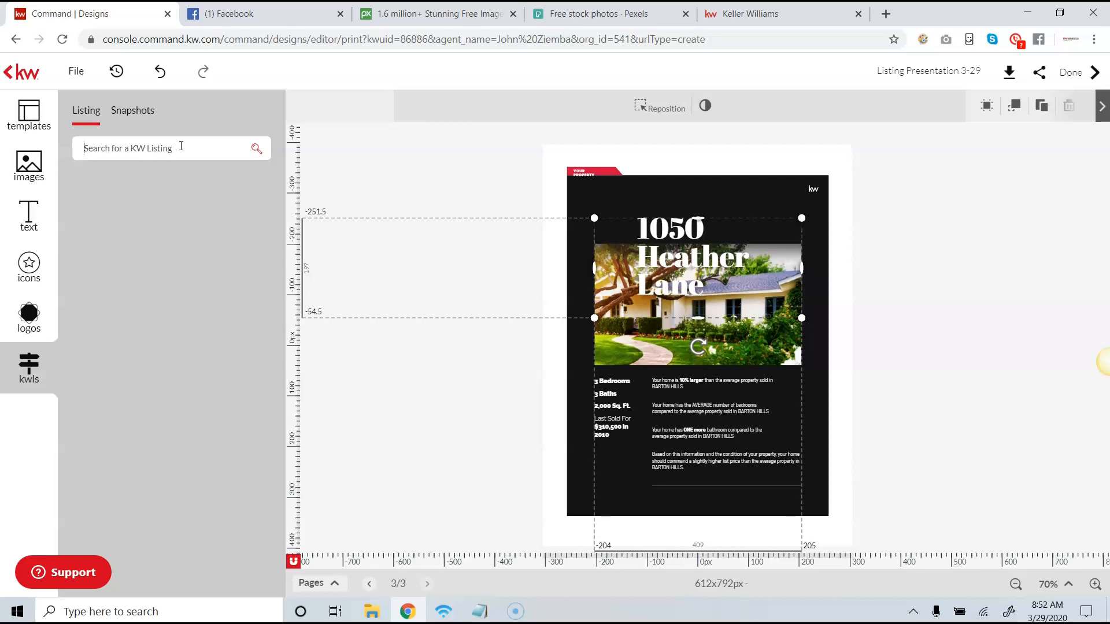
pyautogui.press('Return')
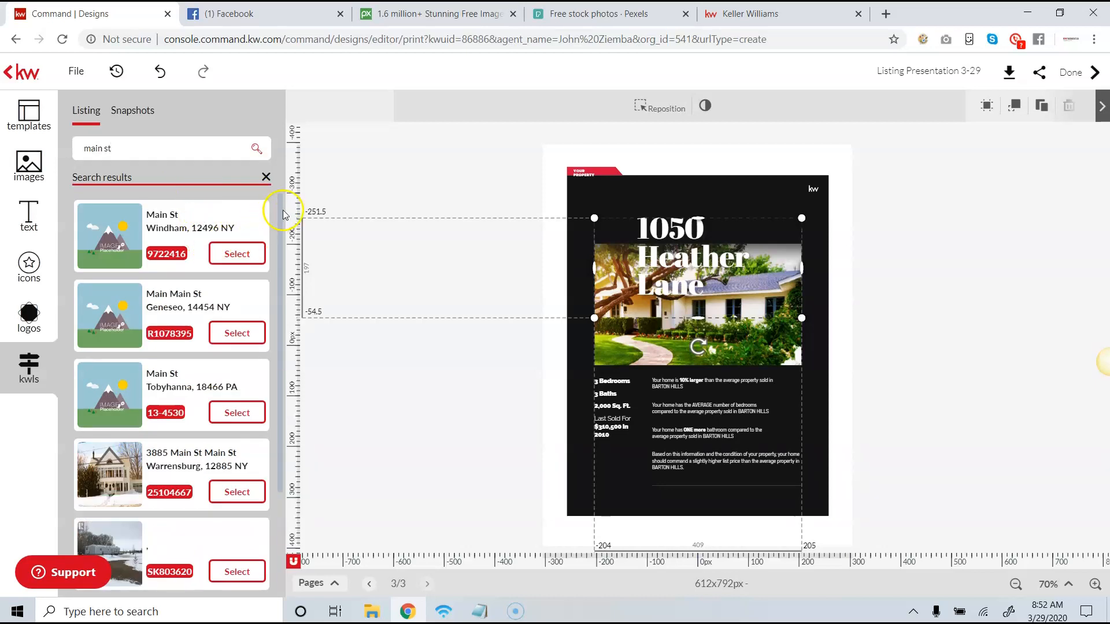
# - Select the Warrensburg, NY listing and replace the house photo on page 3 with its listing photo
pyautogui.moveTo(285, 255); pyautogui.dragTo(263, 319)
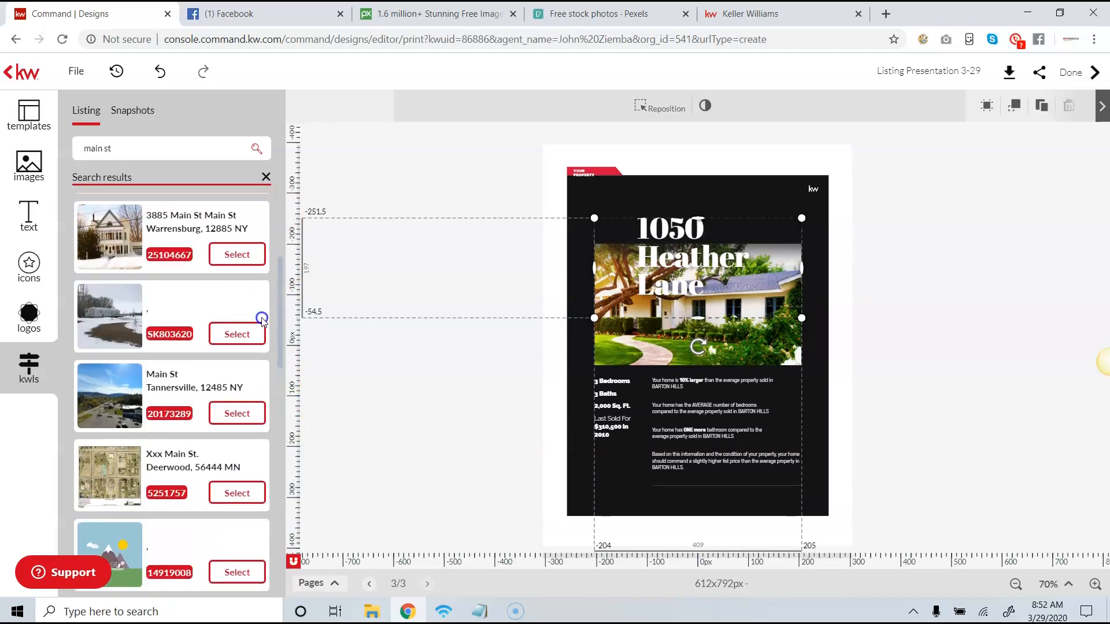
pyautogui.click(250, 257)
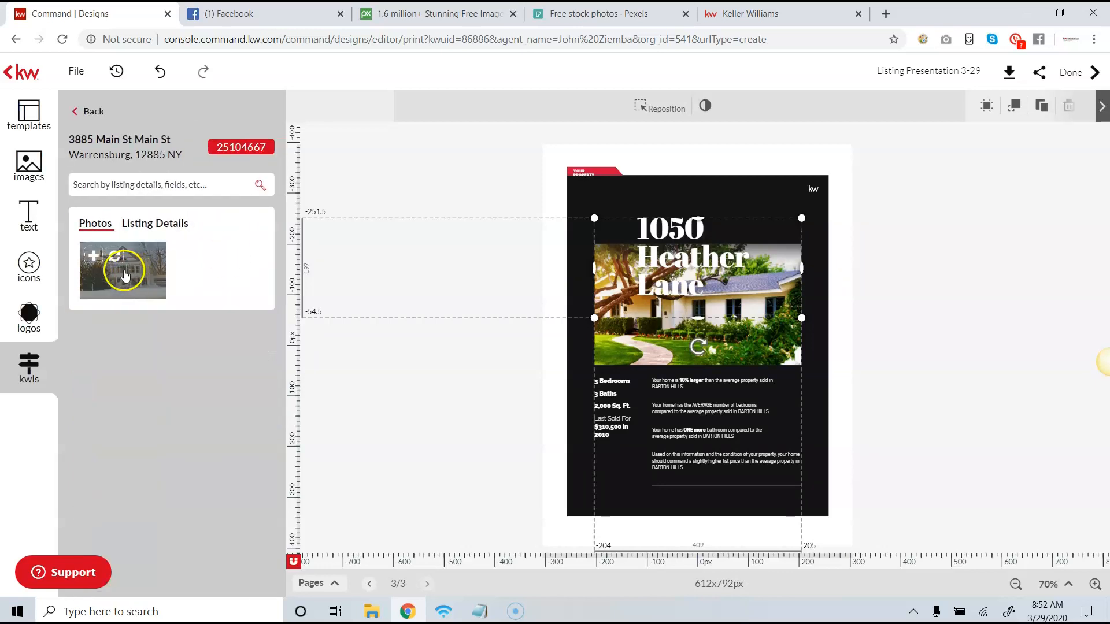
pyautogui.click(419, 371)
pyautogui.click(652, 324)
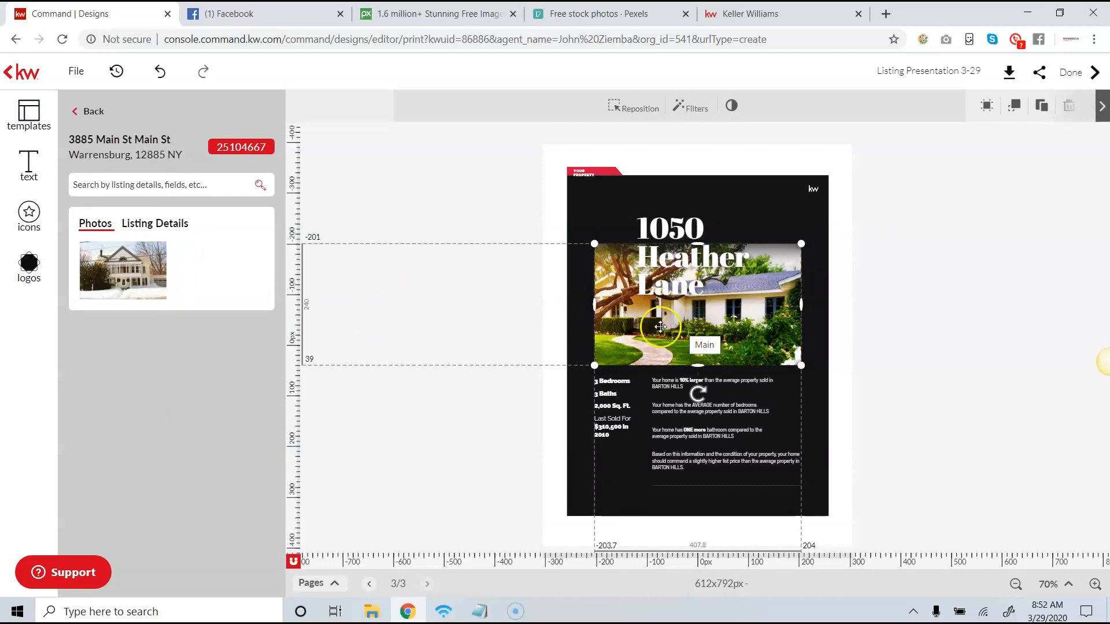
pyautogui.click(117, 257)
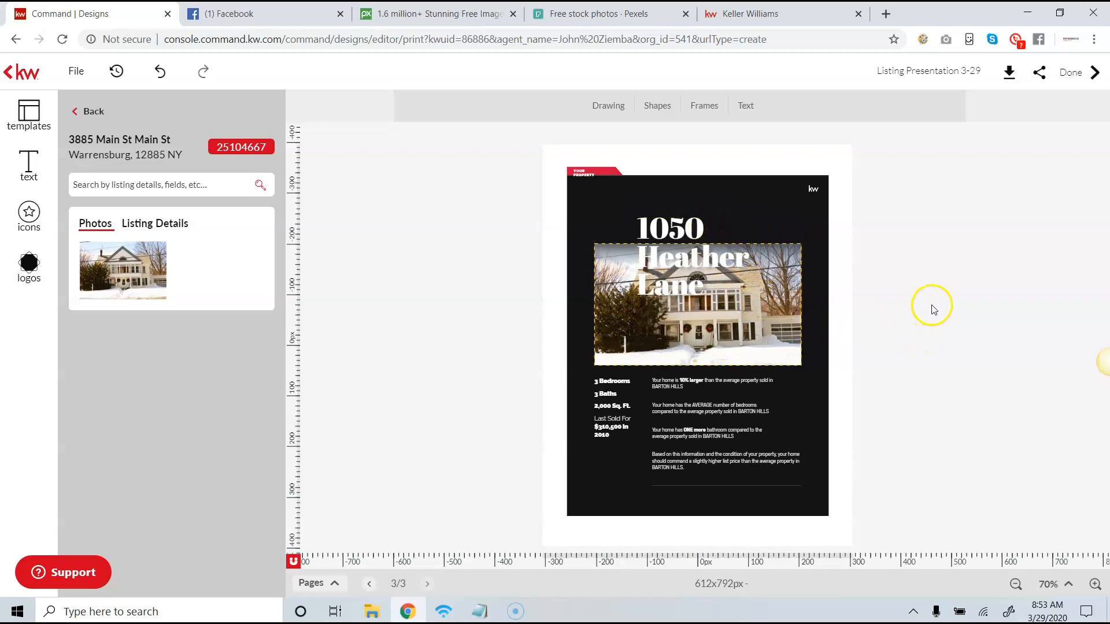
pyautogui.click(709, 386)
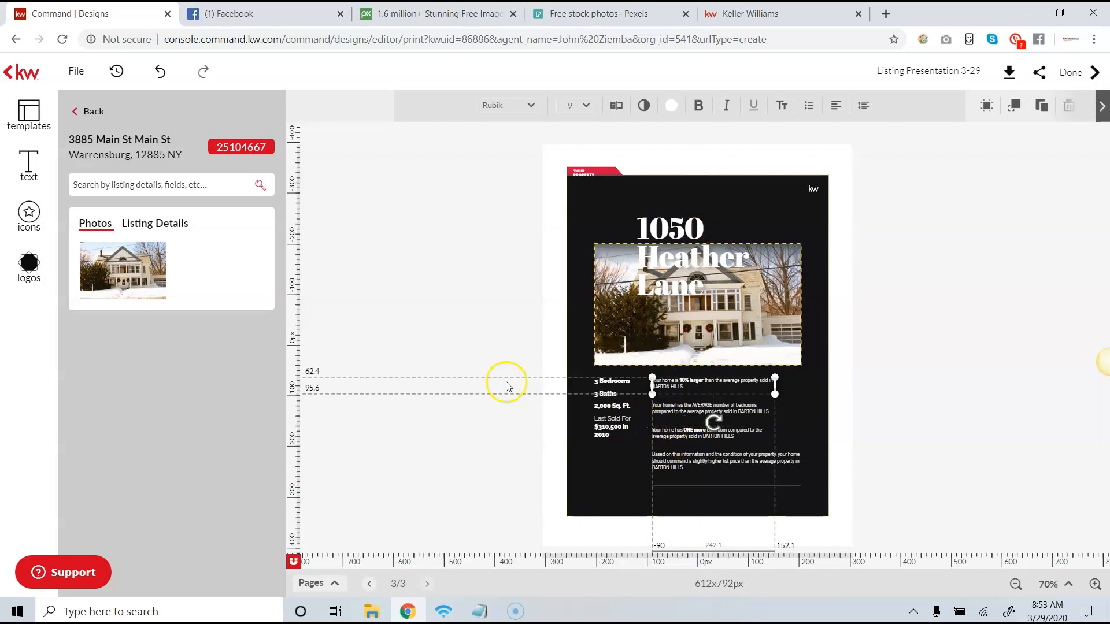
pyautogui.click(431, 315)
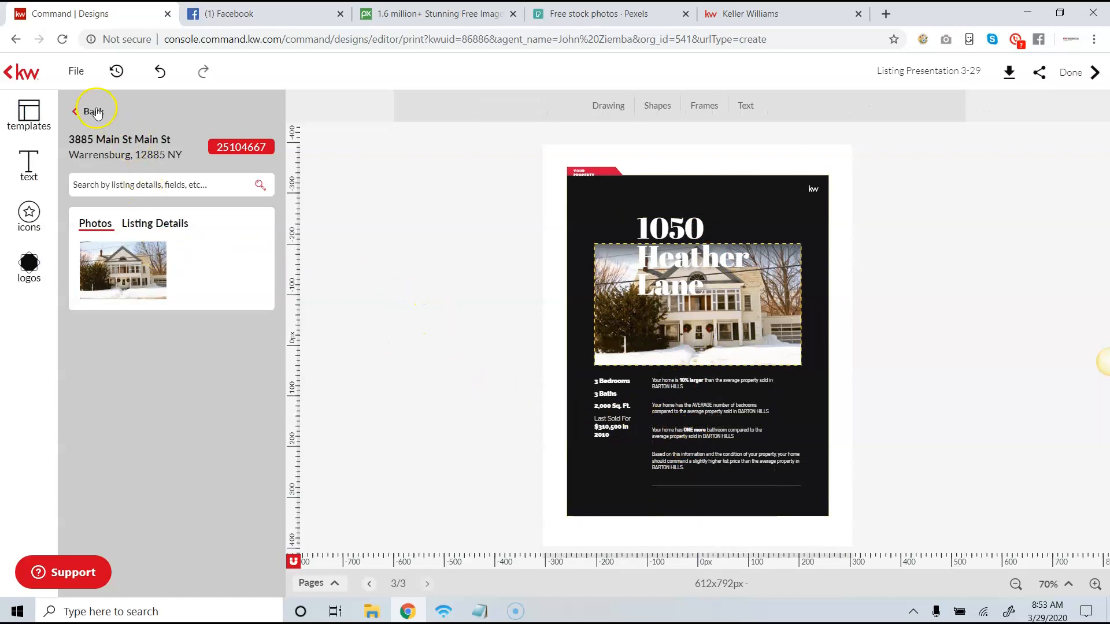
pyautogui.click(341, 586)
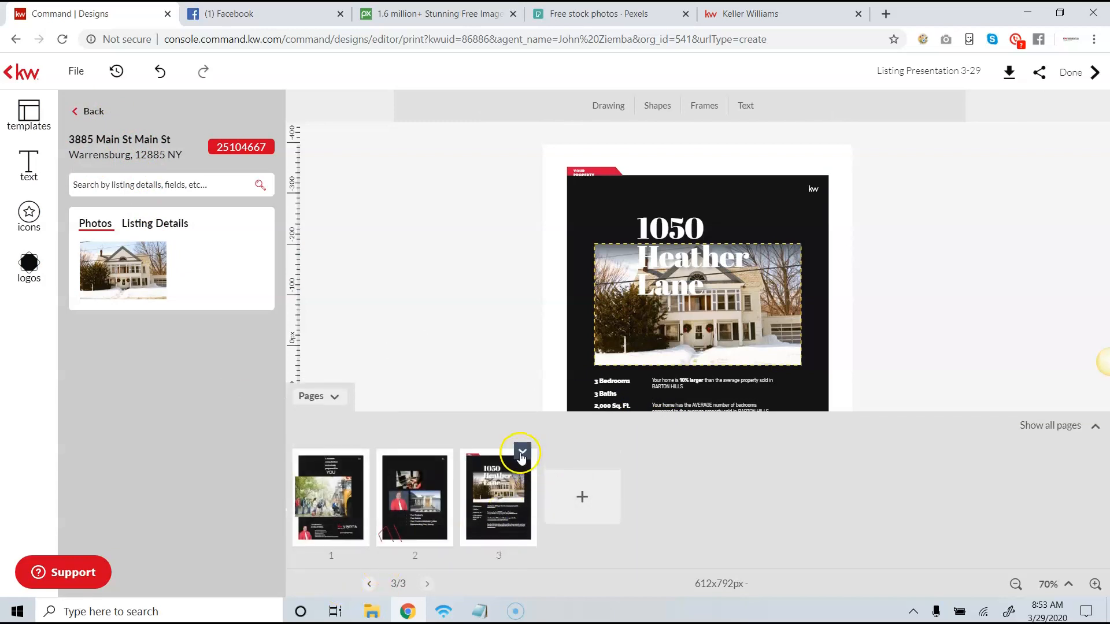
pyautogui.click(521, 452)
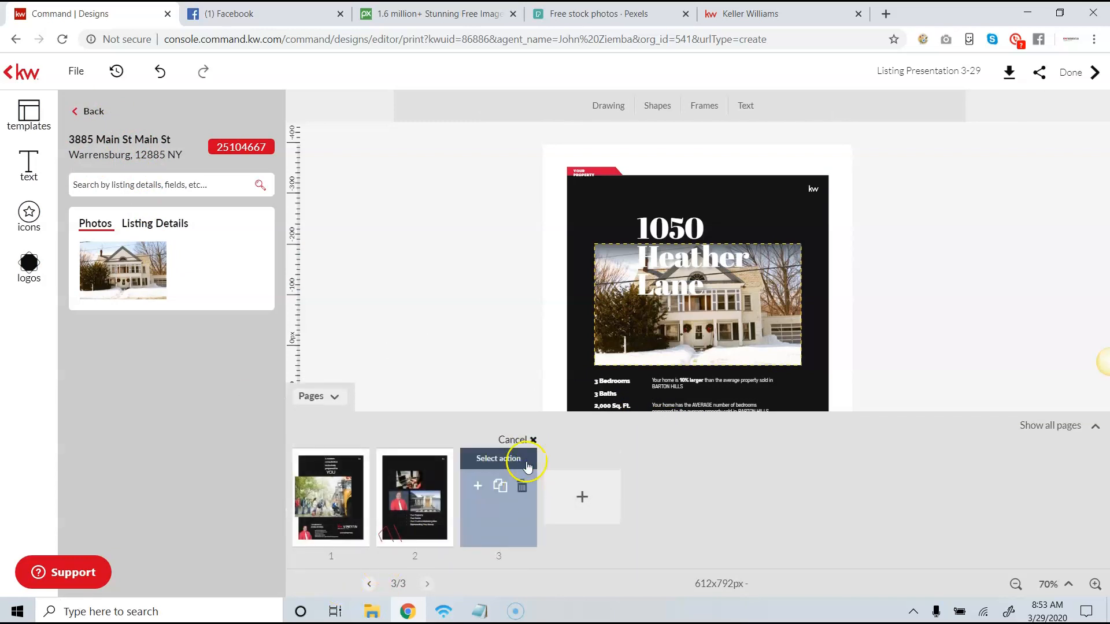
pyautogui.click(324, 401)
# - Add the "What's happening in Barton Hills" template page to the presentation after page 3
pyautogui.click(74, 111)
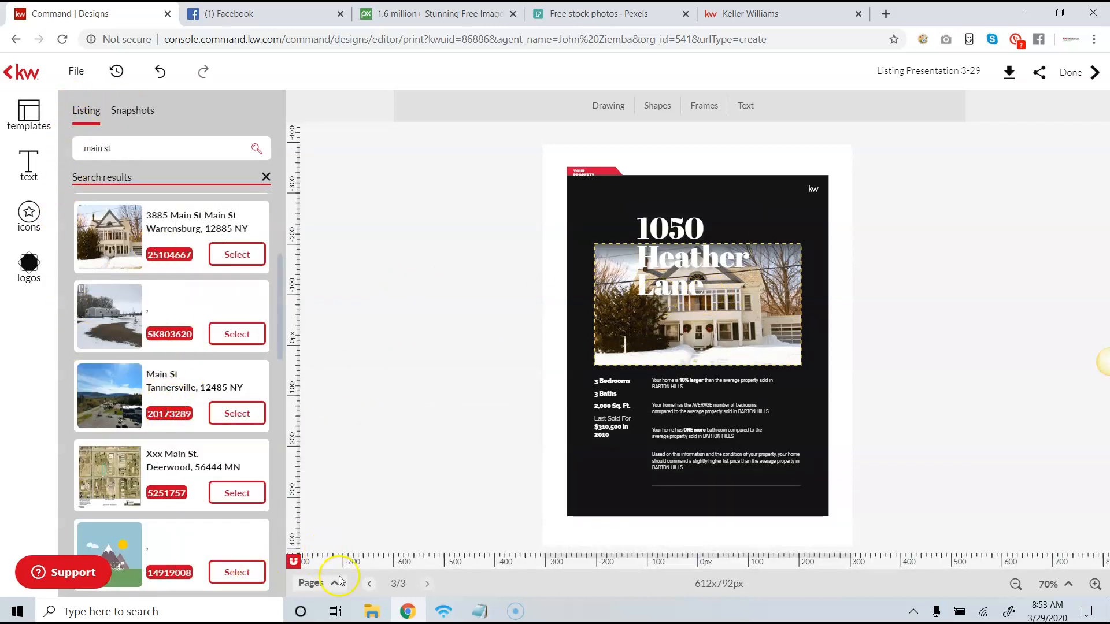
pyautogui.click(13, 124)
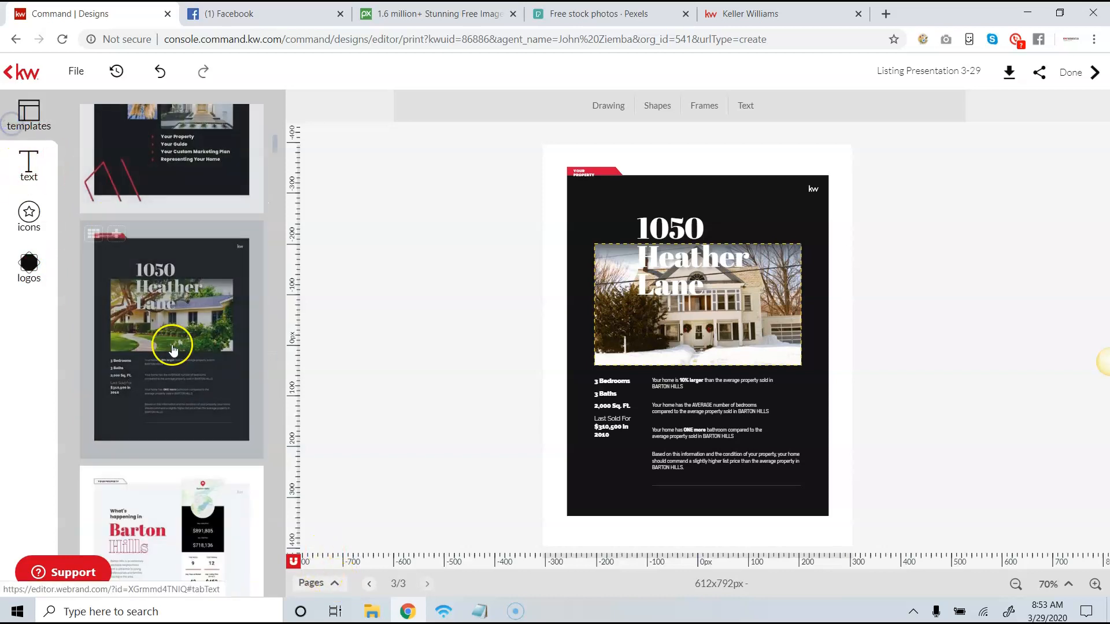
pyautogui.scroll(-3, 173, 350)
pyautogui.click(189, 382)
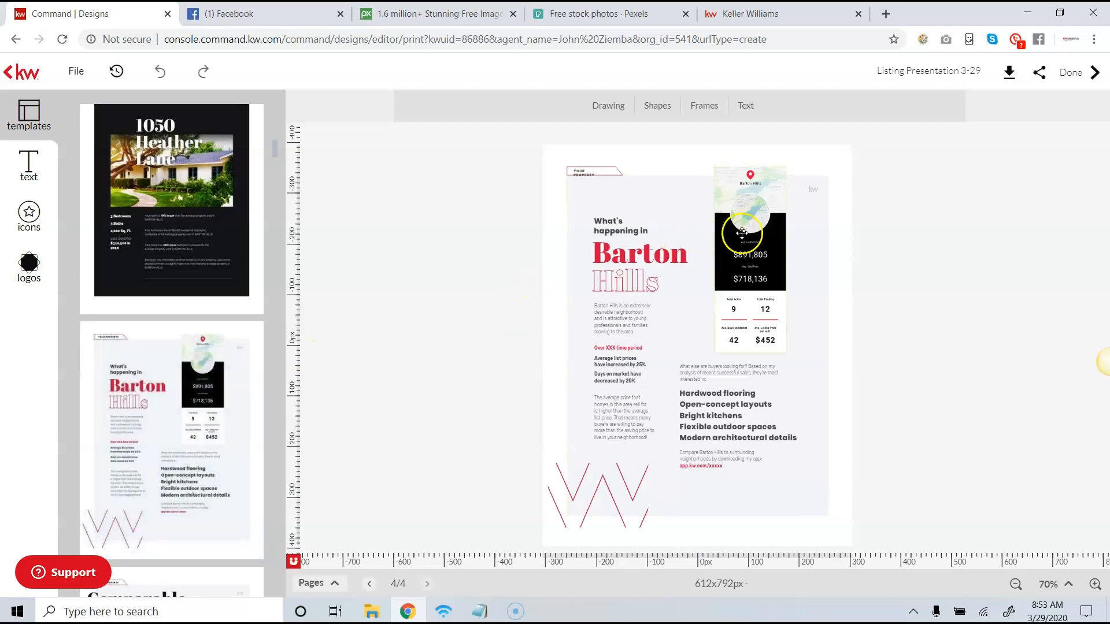
# - Delete the Barton Hills map and market statistics image from page 4
pyautogui.click(738, 239)
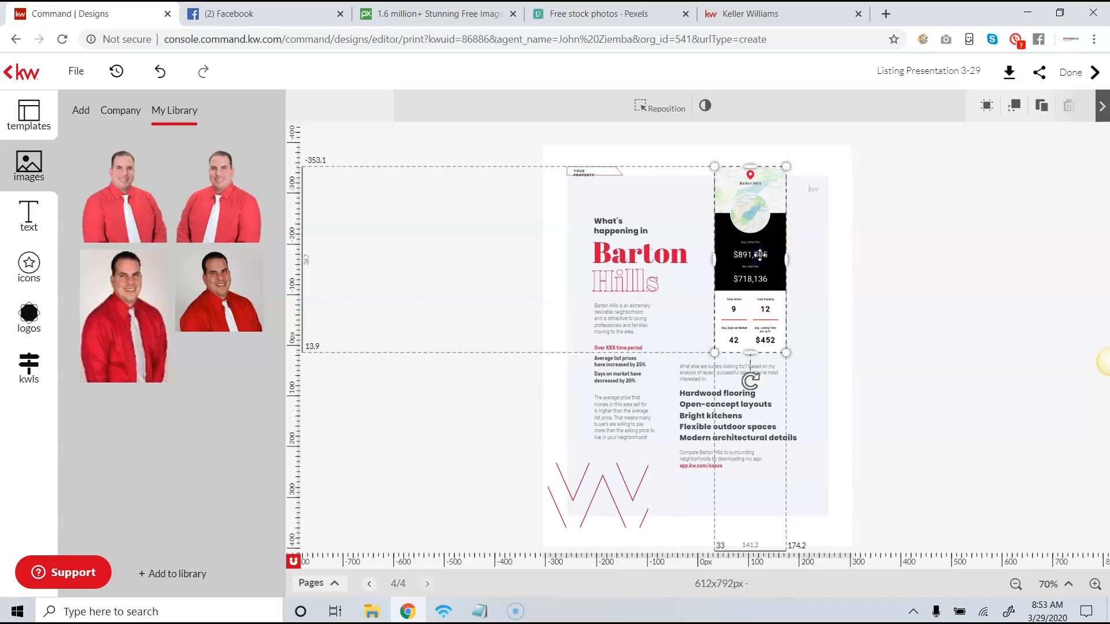
pyautogui.click(892, 243)
pyautogui.click(749, 262)
pyautogui.press('Delete')
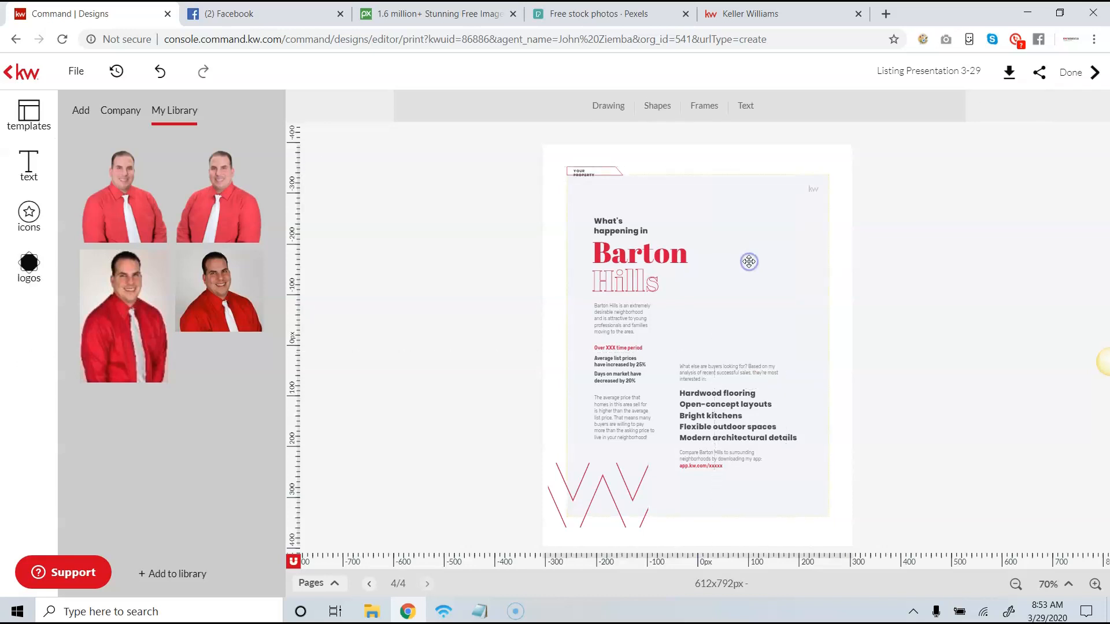
pyautogui.click(766, 282)
# - Add a subtitle text box in the empty area beside the Barton Hills heading and set its font size to 20 pt
pyautogui.click(743, 109)
pyautogui.click(763, 200)
pyautogui.moveTo(708, 342); pyautogui.dragTo(768, 243)
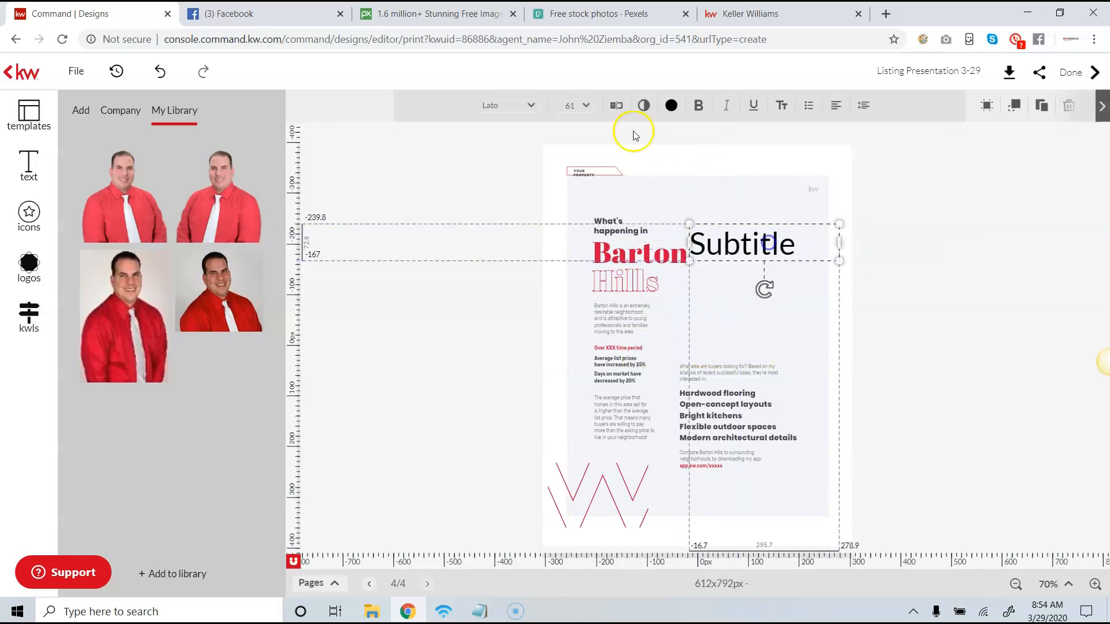
pyautogui.click(577, 105)
pyautogui.click(587, 295)
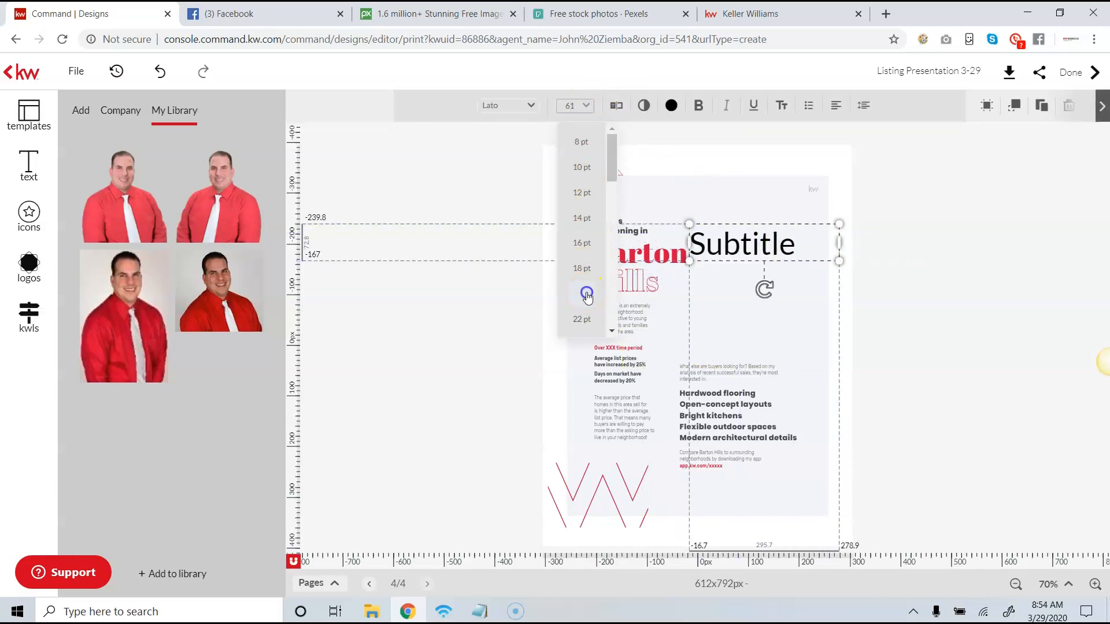
pyautogui.moveTo(717, 228); pyautogui.dragTo(723, 226)
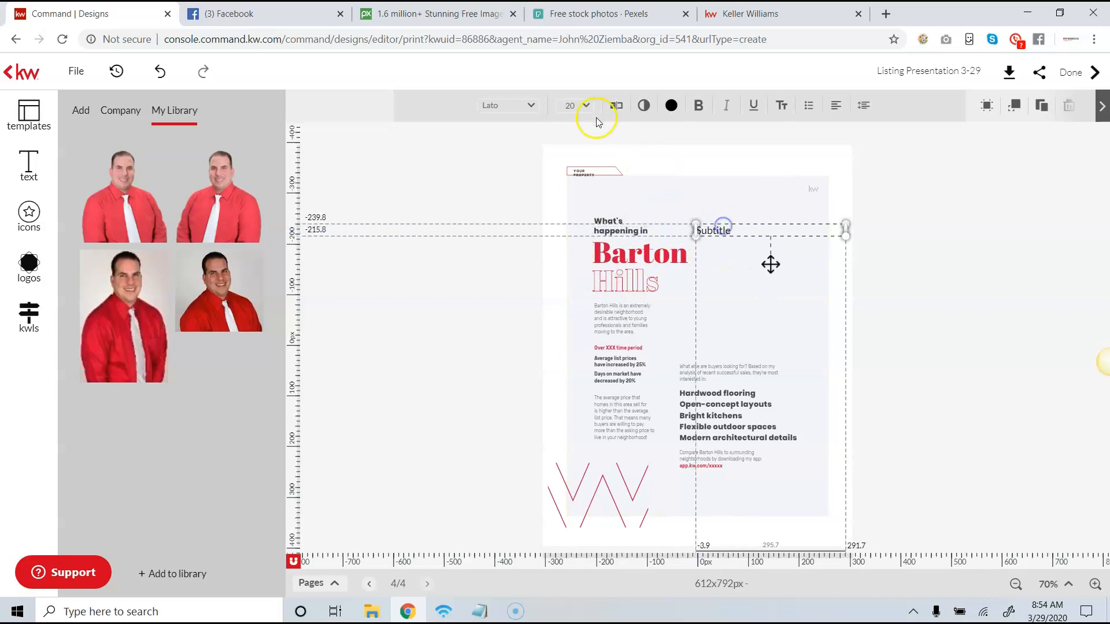
# - Replace the subtitle with "Stats for Glendale Lakes": 22 homes on the market, 10 under contract, 7 closed in the last 6 months, and Avg Days on the Market
pyautogui.click(615, 106)
pyautogui.moveTo(299, 105); pyautogui.dragTo(157, 75)
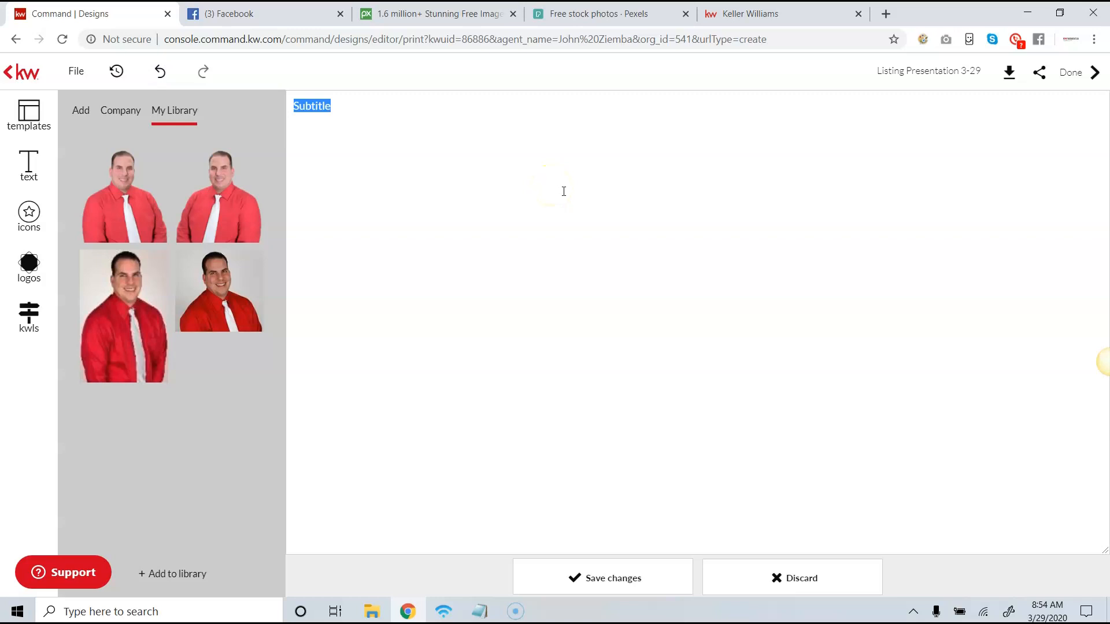
pyautogui.write('St')
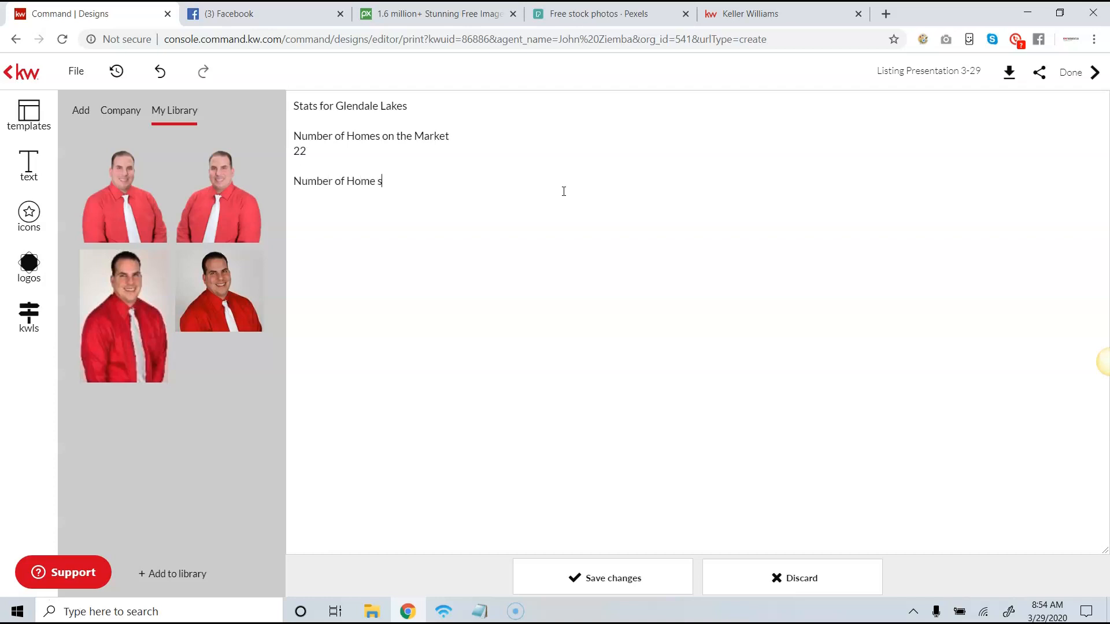
pyautogui.click(571, 184)
pyautogui.write('s under Corntract')
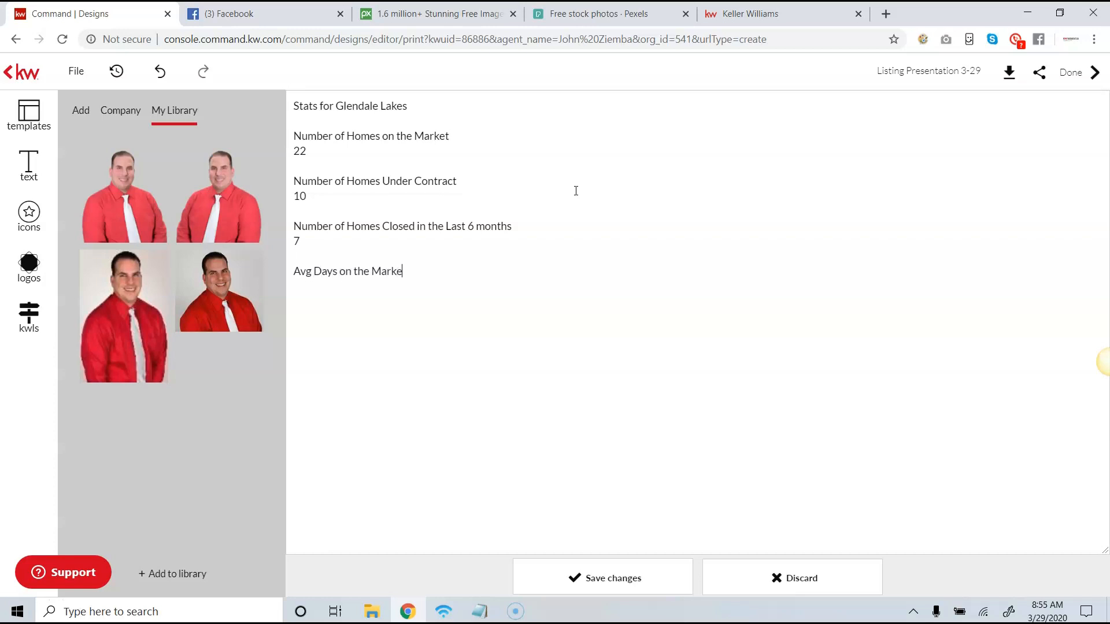
# - Remove the blank lines between the statistics, leaving one under the "Stats for Glendale Lakes" heading, and save the text
pyautogui.click(324, 267)
pyautogui.click(294, 256)
pyautogui.press('BackSpace')
pyautogui.click(296, 211)
pyautogui.press('BackSpace')
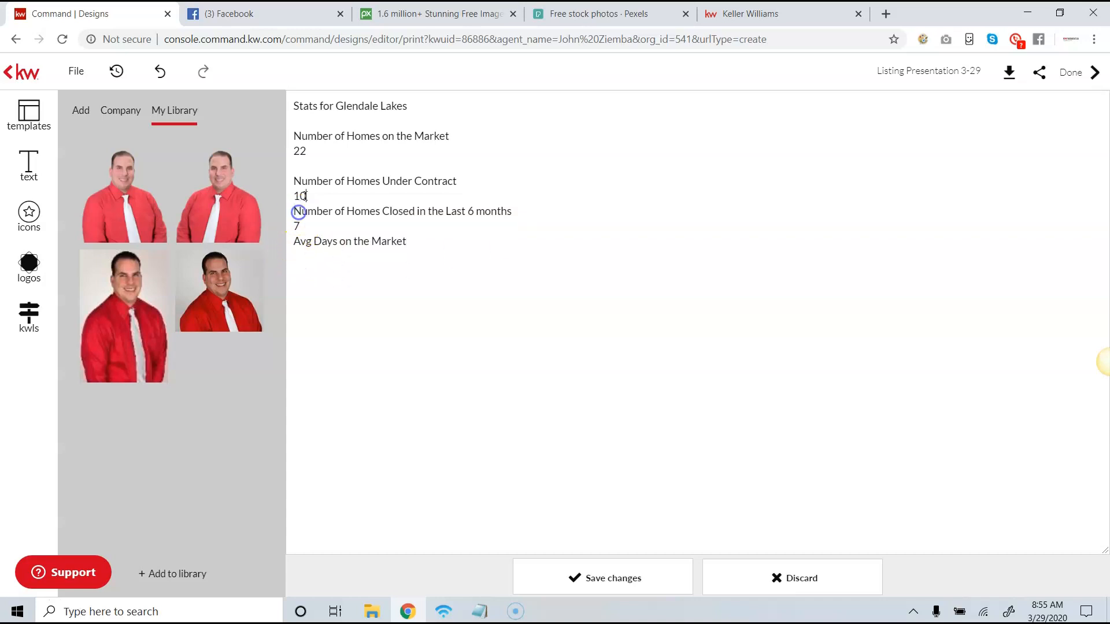
pyautogui.click(302, 167)
pyautogui.press('BackSpace')
pyautogui.click(307, 127)
pyautogui.press('BackSpace')
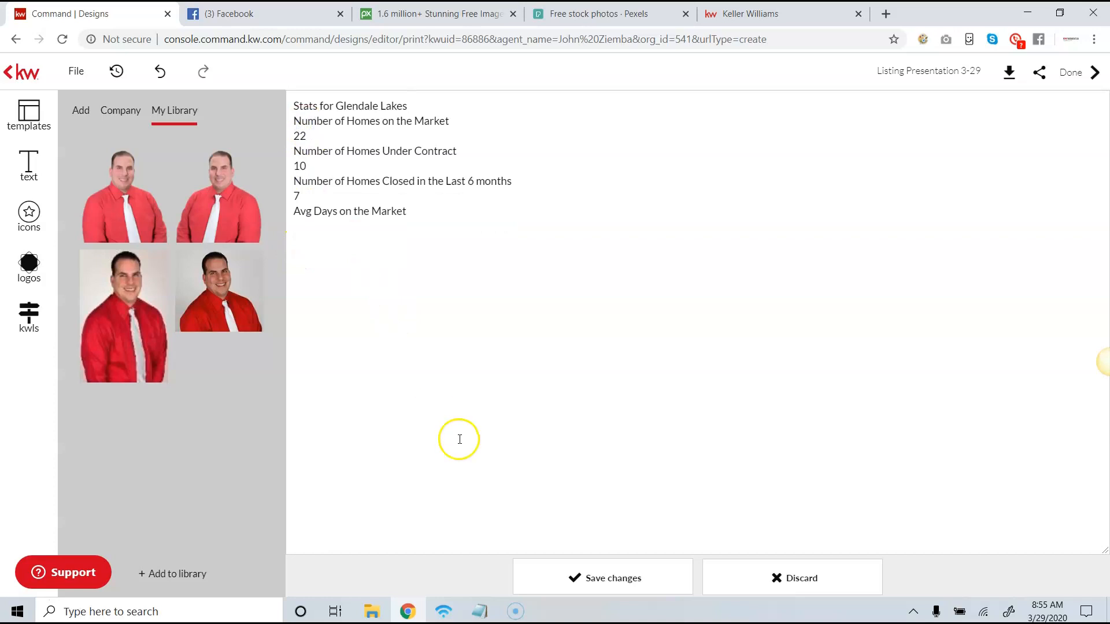
pyautogui.press('Return')
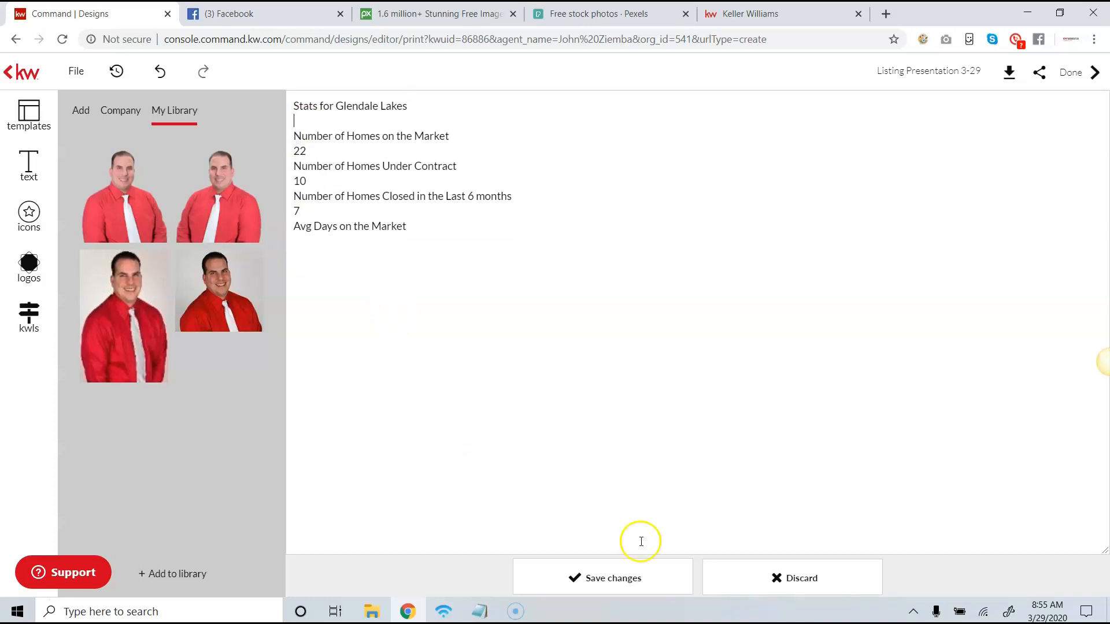
pyautogui.click(579, 579)
# - Shift the statistics text box slightly and narrow it to about 267 px so it fits inside the page background
pyautogui.moveTo(793, 272); pyautogui.dragTo(791, 274)
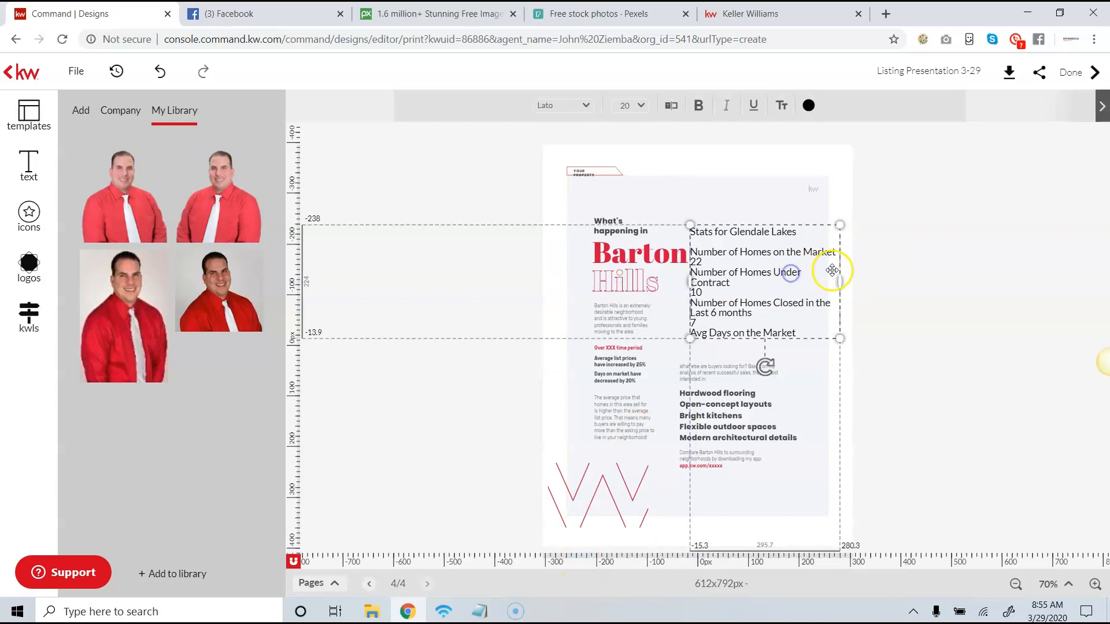
pyautogui.moveTo(839, 282); pyautogui.dragTo(826, 283)
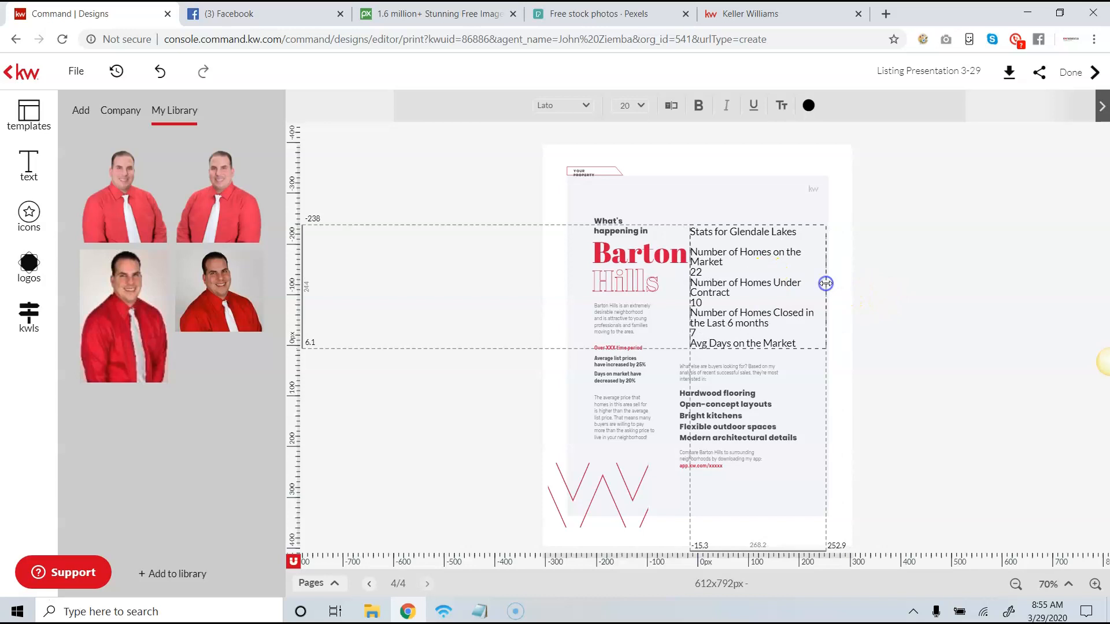
# - Remove the "Stats for Glendale Lakes" heading and the blank line below it from the statistics text box
pyautogui.doubleClick(754, 241)
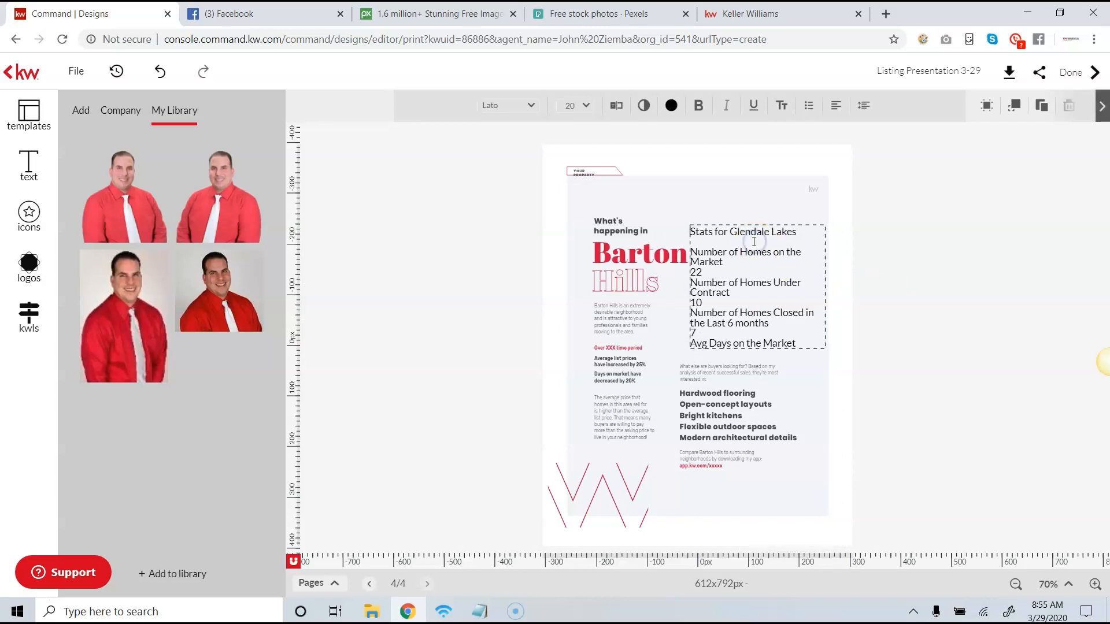
pyautogui.moveTo(797, 232); pyautogui.dragTo(727, 232)
pyautogui.click(617, 106)
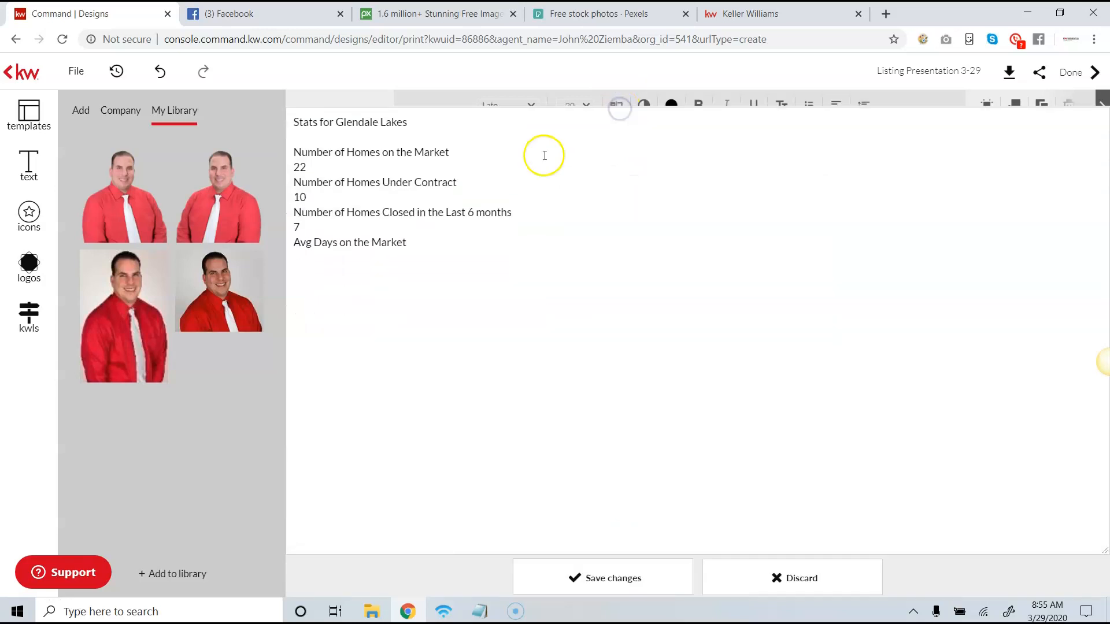
pyautogui.moveTo(456, 121); pyautogui.dragTo(144, 67)
pyautogui.press('BackSpace')
pyautogui.moveTo(247, 159)
pyautogui.click(293, 120)
pyautogui.press('BackSpace')
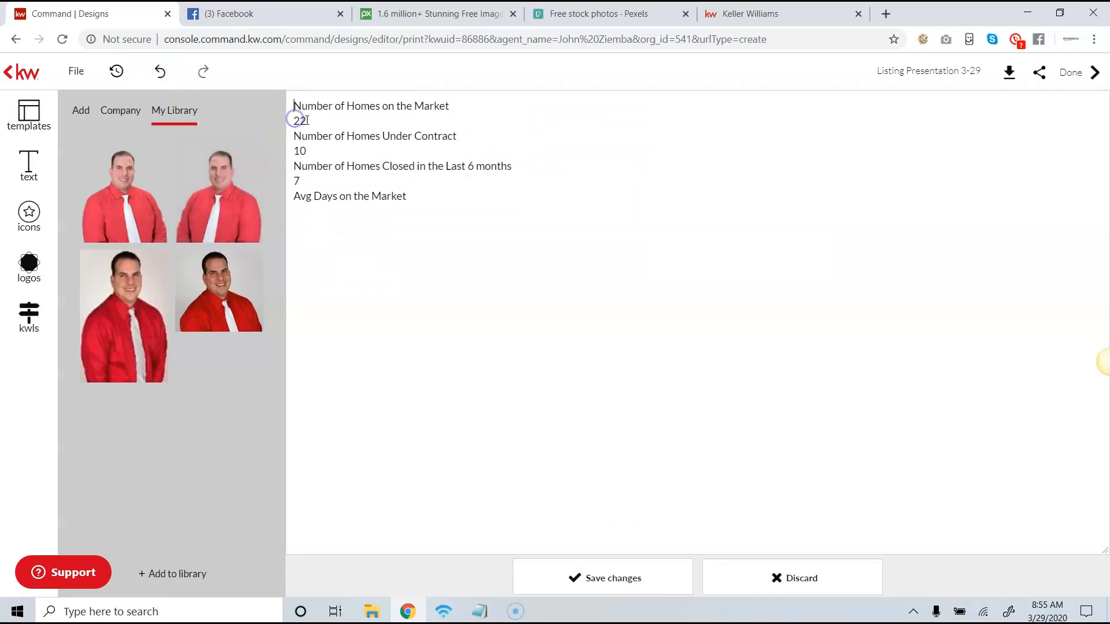
pyautogui.click(660, 578)
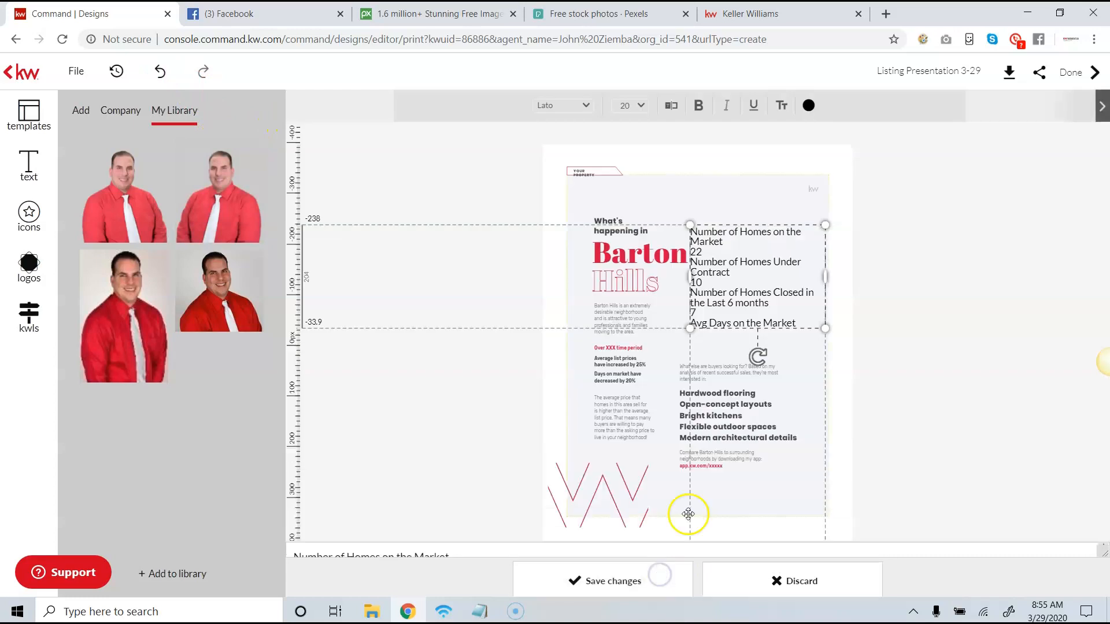
# - Make the "Number of Homes on the Market" line in the statistics text box bold
pyautogui.moveTo(722, 242); pyautogui.dragTo(690, 228)
pyautogui.click(715, 240)
pyautogui.click(695, 106)
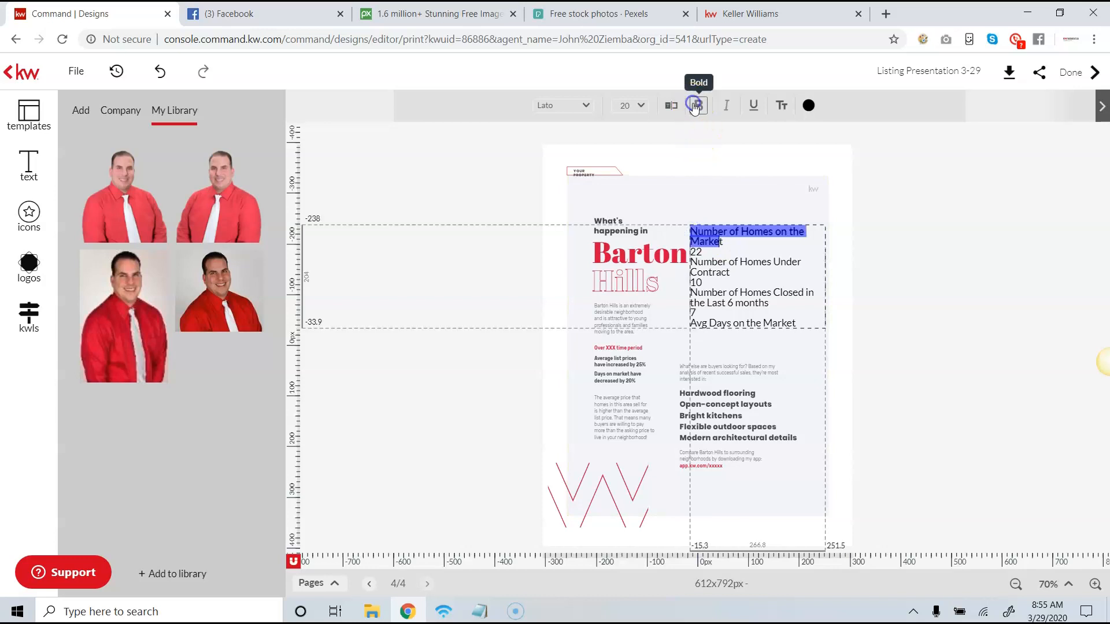
pyautogui.moveTo(771, 303); pyautogui.dragTo(707, 239)
pyautogui.click(726, 236)
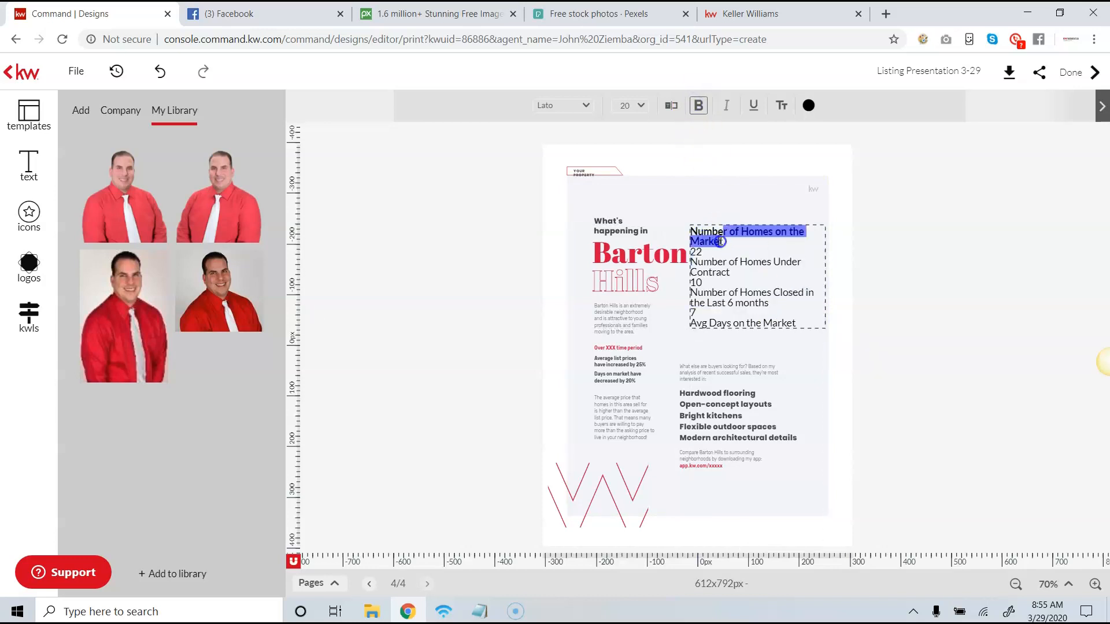
pyautogui.click(699, 105)
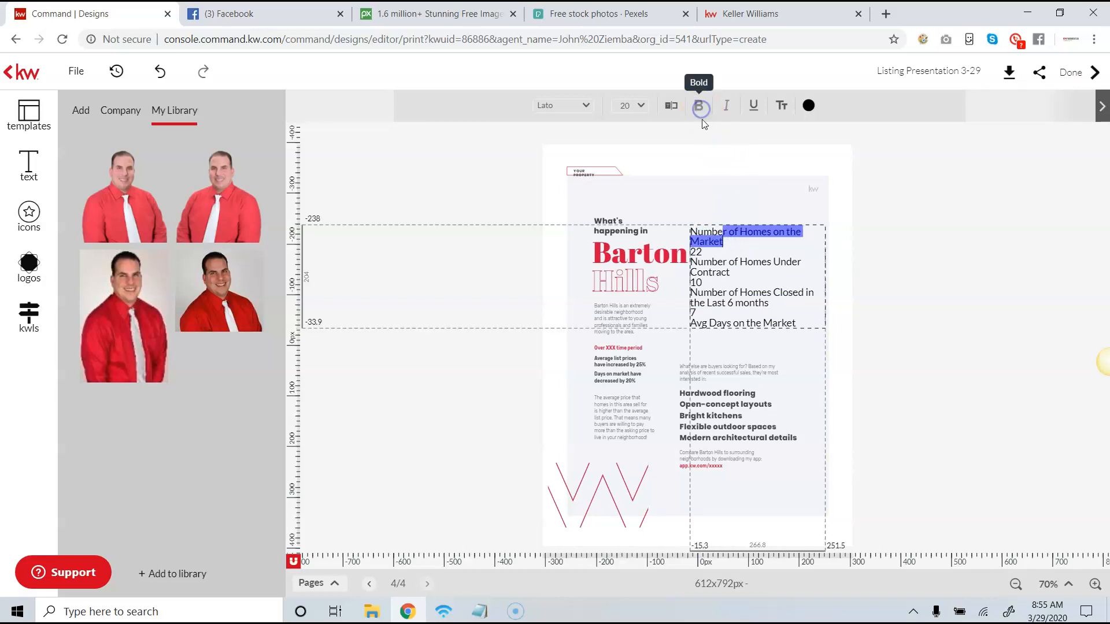
pyautogui.moveTo(719, 242); pyautogui.dragTo(693, 230)
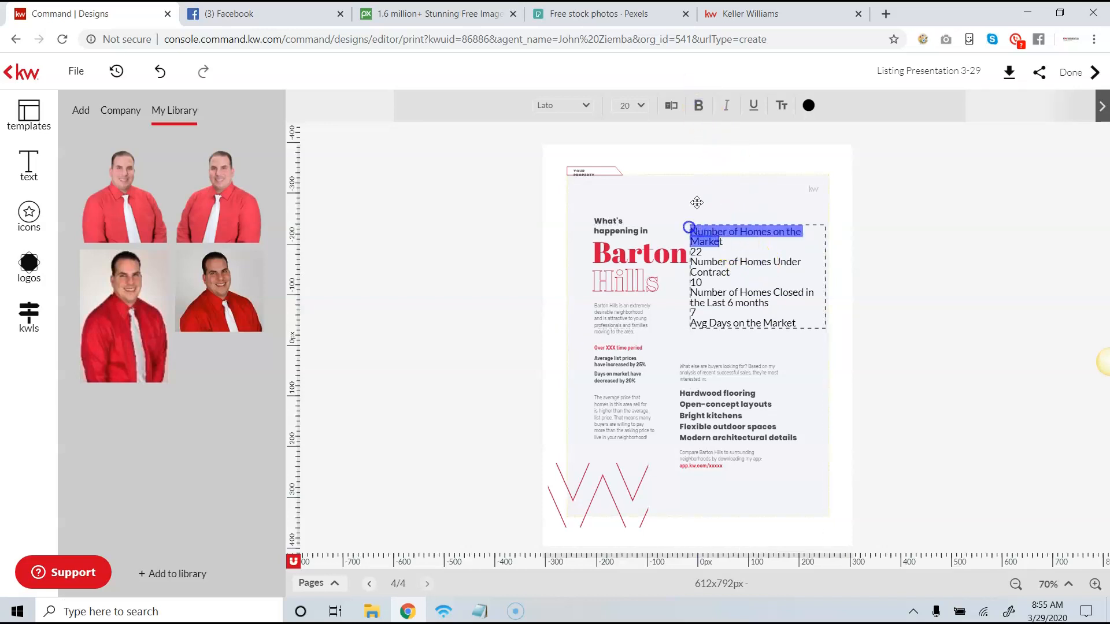
pyautogui.click(699, 105)
# - Try to select the "Number of Homes Under Contract" line and nudge the statistics text box slightly to the right
pyautogui.moveTo(750, 266); pyautogui.dragTo(718, 268)
pyautogui.click(744, 283)
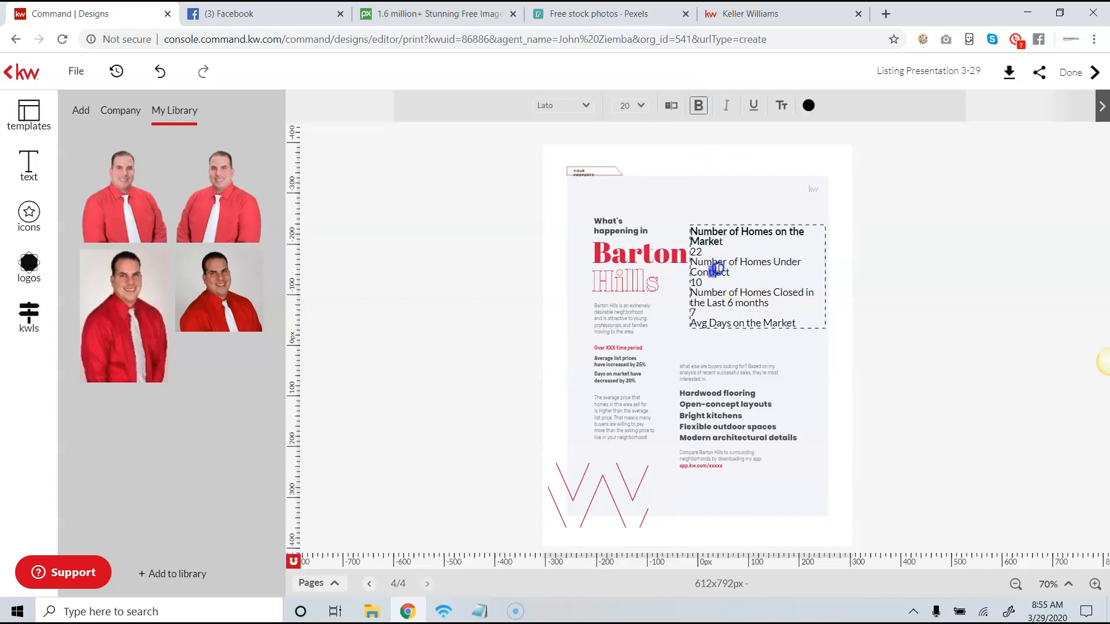
pyautogui.tripleClick(706, 263)
pyautogui.click(707, 264)
pyautogui.click(739, 222)
pyautogui.moveTo(740, 222); pyautogui.dragTo(741, 224)
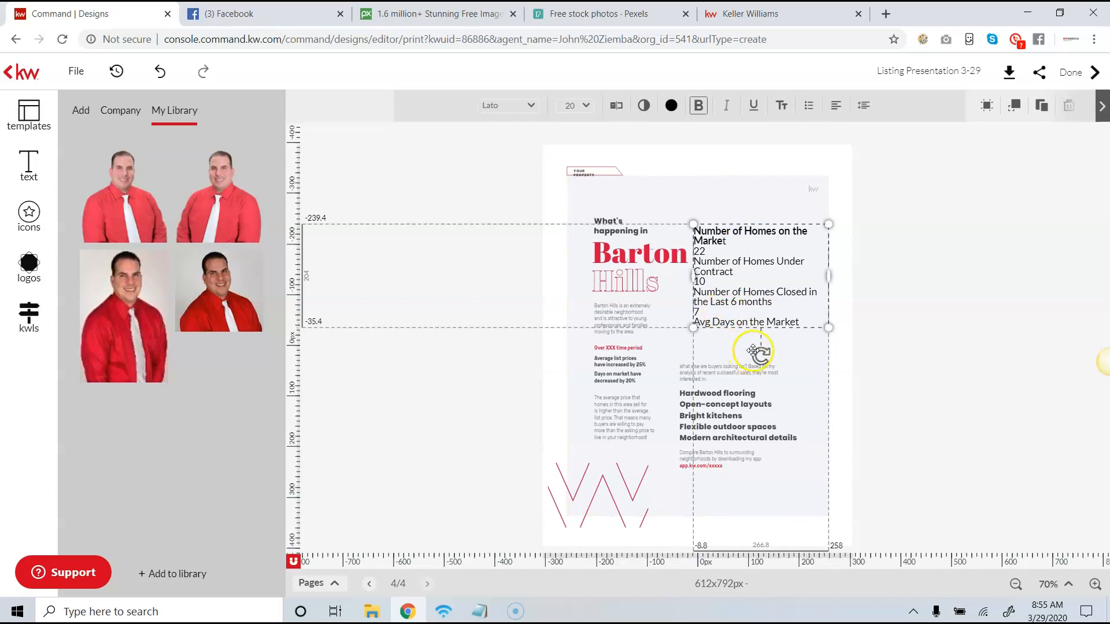
pyautogui.click(760, 218)
pyautogui.click(754, 245)
pyautogui.click(870, 217)
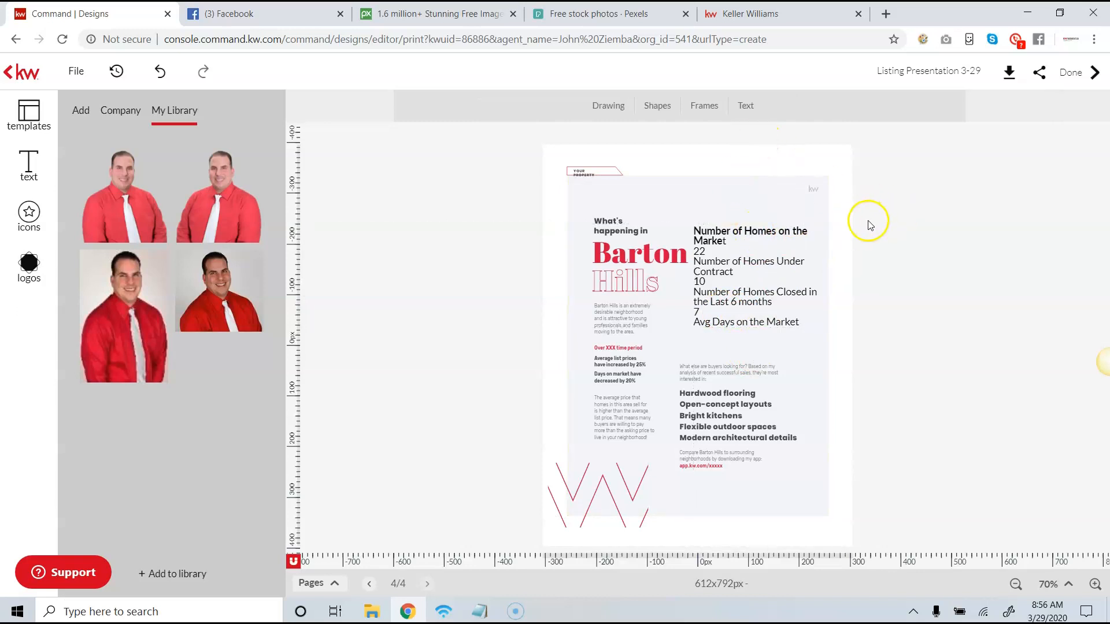
# - Add a separate "Stats for Glendale Lakes" text box, widen it to about 273 px and place it directly above the statistics
pyautogui.click(746, 109)
pyautogui.click(775, 236)
pyautogui.moveTo(714, 359); pyautogui.dragTo(780, 207)
pyautogui.click(620, 108)
pyautogui.moveTo(401, 134); pyautogui.dragTo(248, 78)
pyautogui.write('Stats for Glendale Lakes')
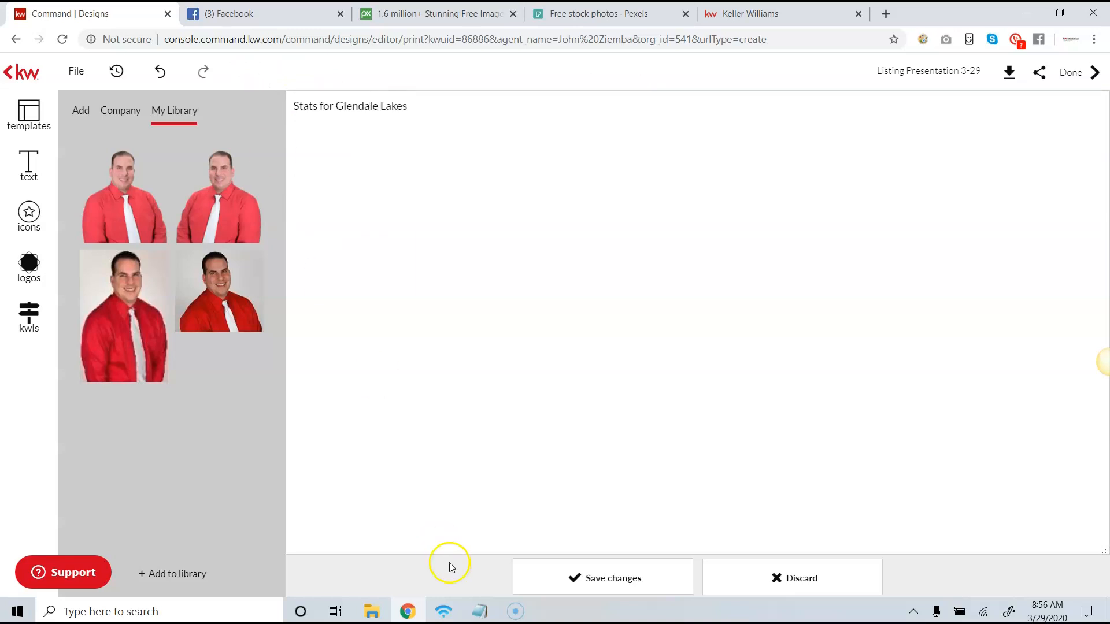
pyautogui.click(607, 576)
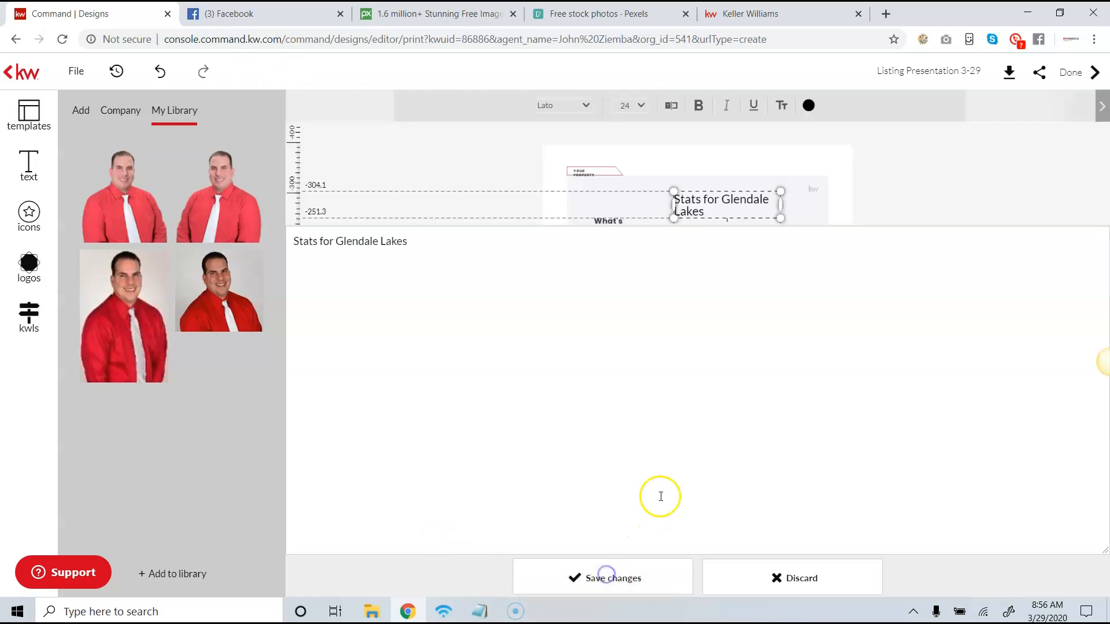
pyautogui.moveTo(780, 205); pyautogui.dragTo(813, 205)
pyautogui.moveTo(764, 198); pyautogui.dragTo(729, 210)
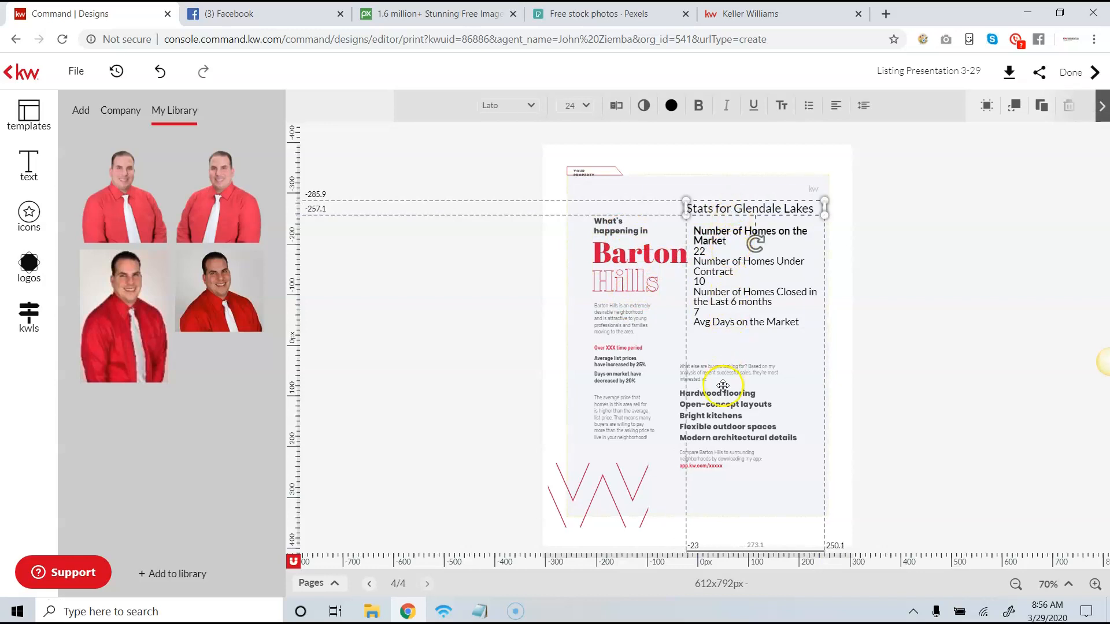
# - Replace the "Barton" heading with "Glendale" and widen its text box to about 254 px so it fits on one line
pyautogui.click(648, 267)
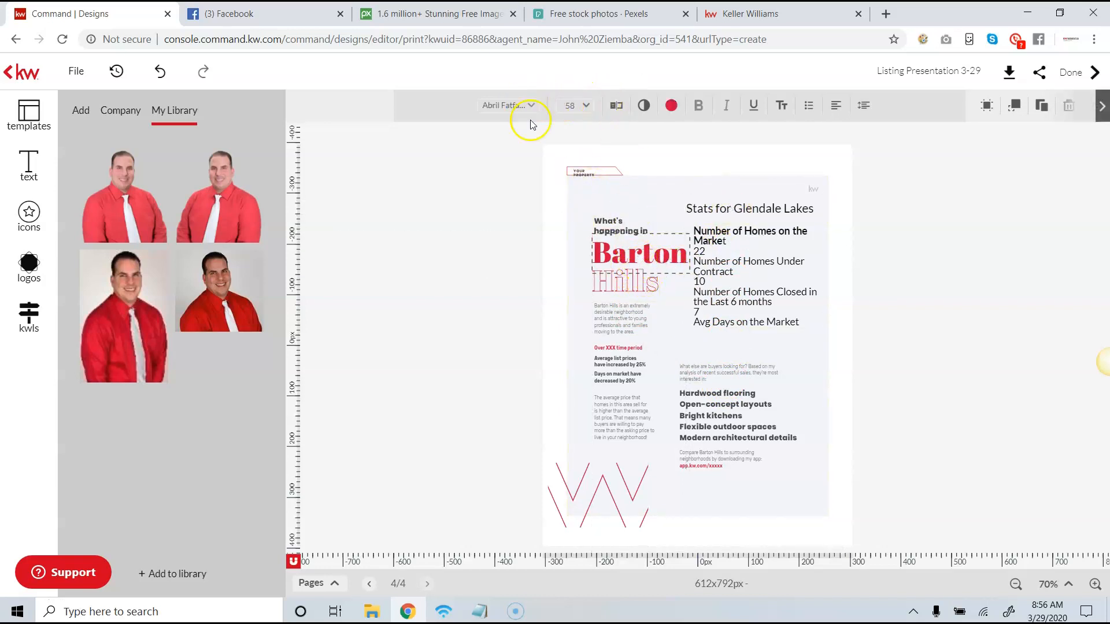
pyautogui.click(616, 106)
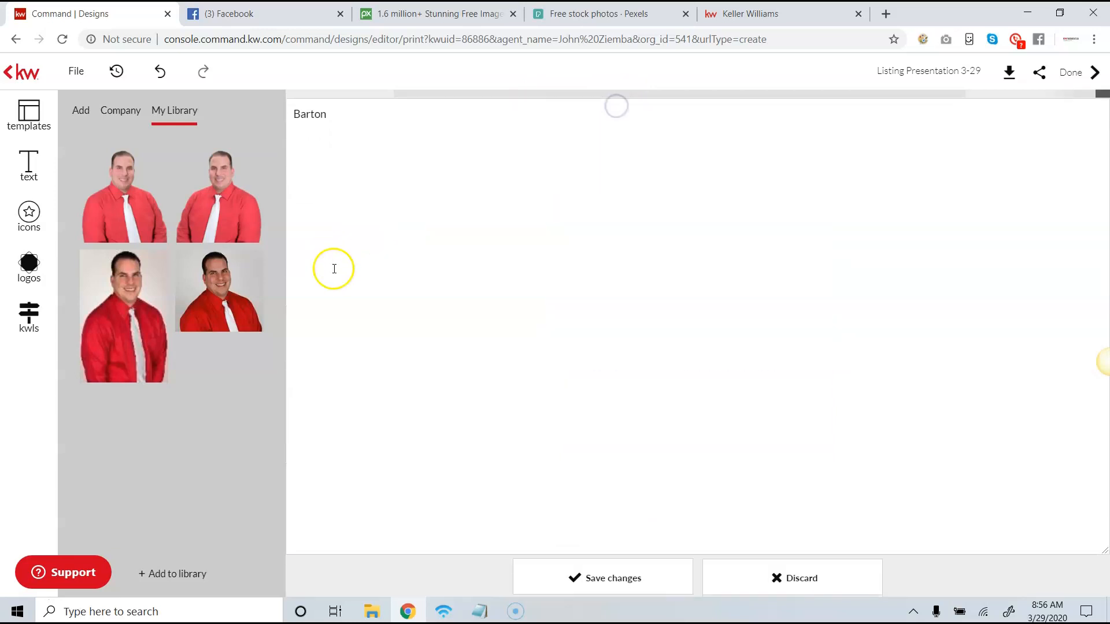
pyautogui.doubleClick(318, 107)
pyautogui.write('Glendale')
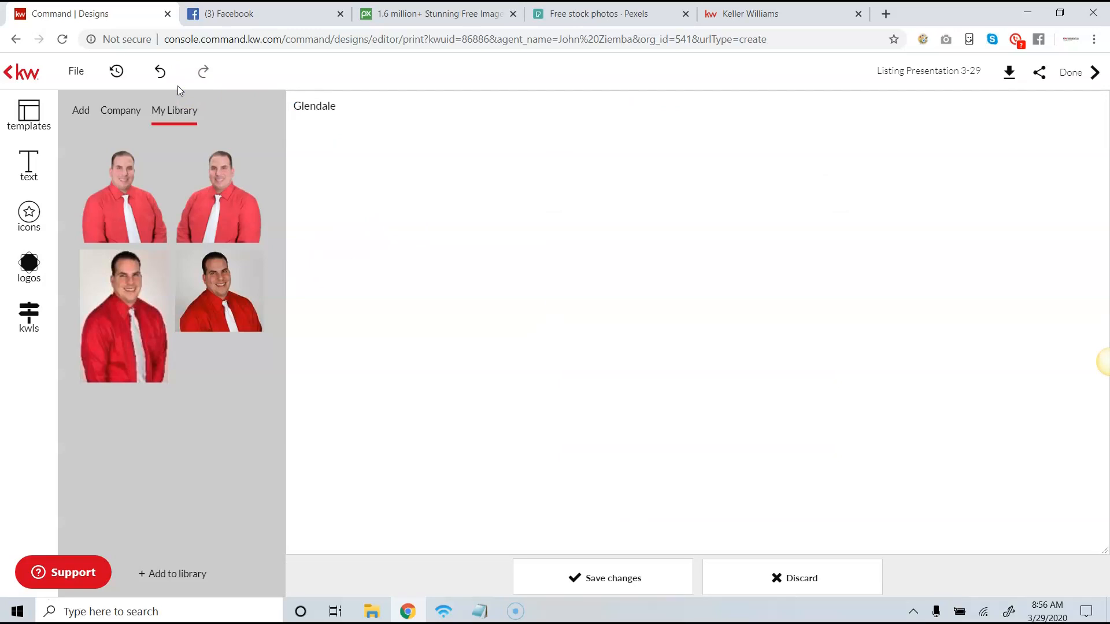
pyautogui.click(578, 578)
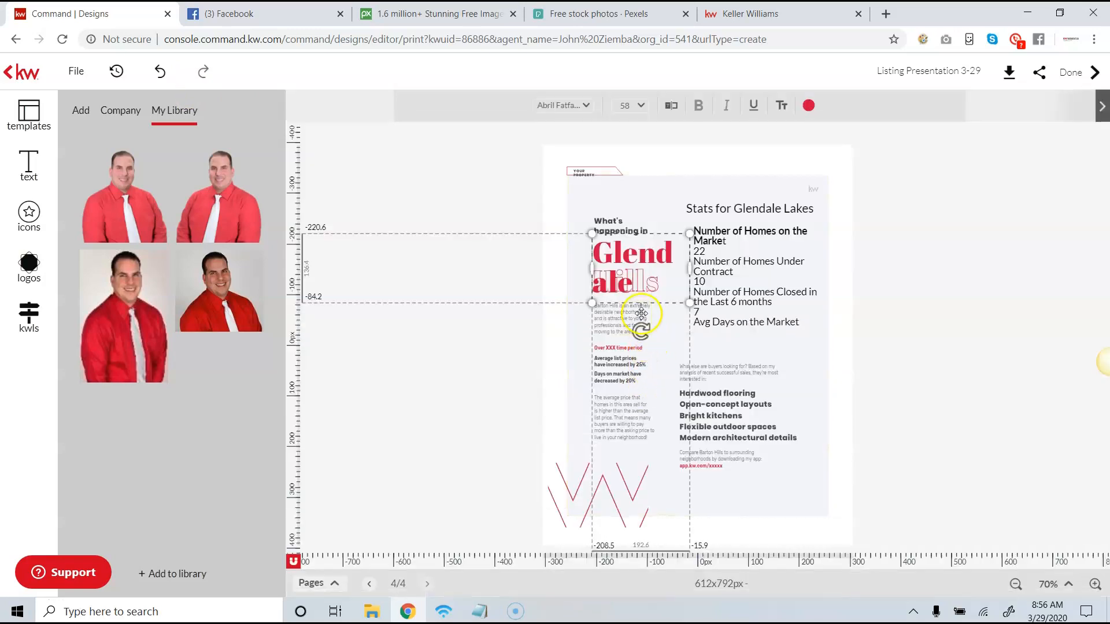
pyautogui.moveTo(592, 267); pyautogui.dragTo(561, 265)
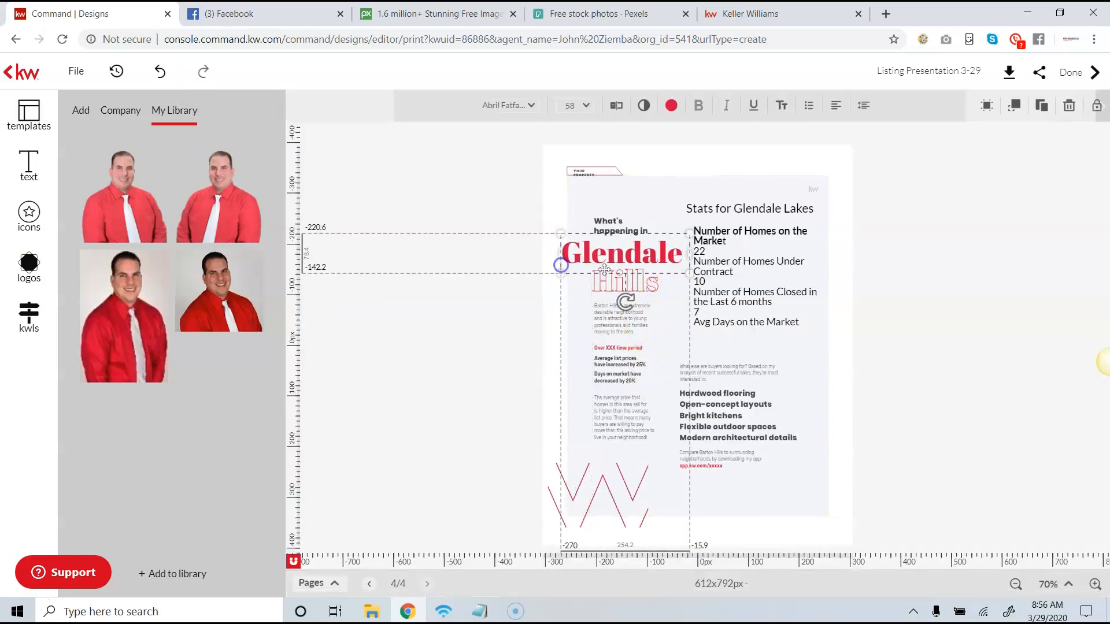
# - Replace the outlined "Hills" heading with "Heights", widen its box to fit one line, and nudge "Glendale" slightly to the right
pyautogui.click(572, 244)
pyautogui.click(614, 106)
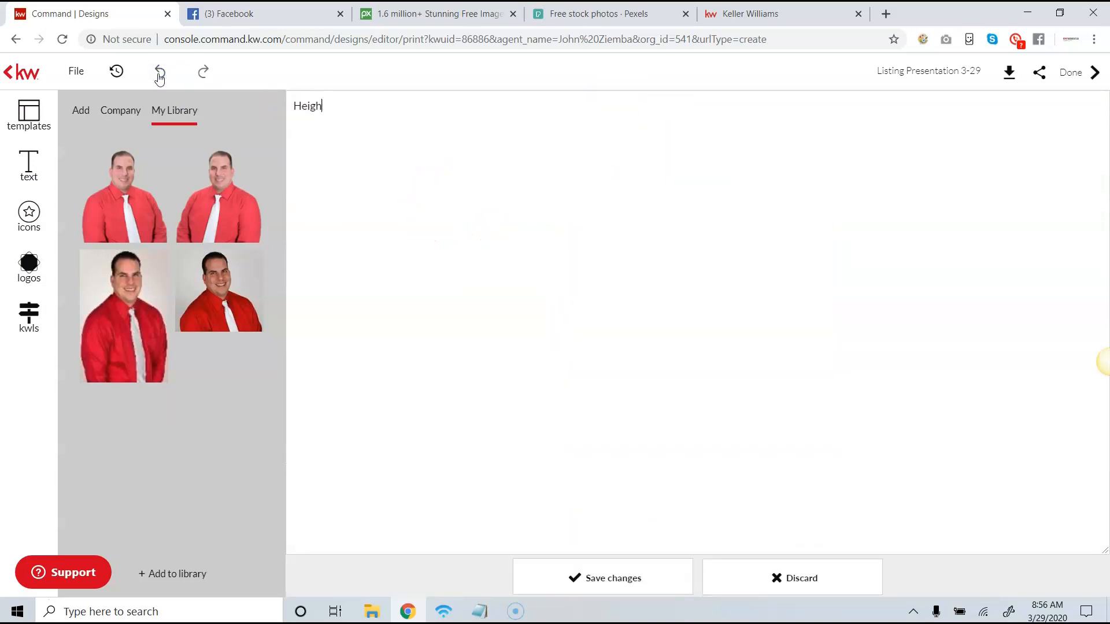
pyautogui.click(601, 578)
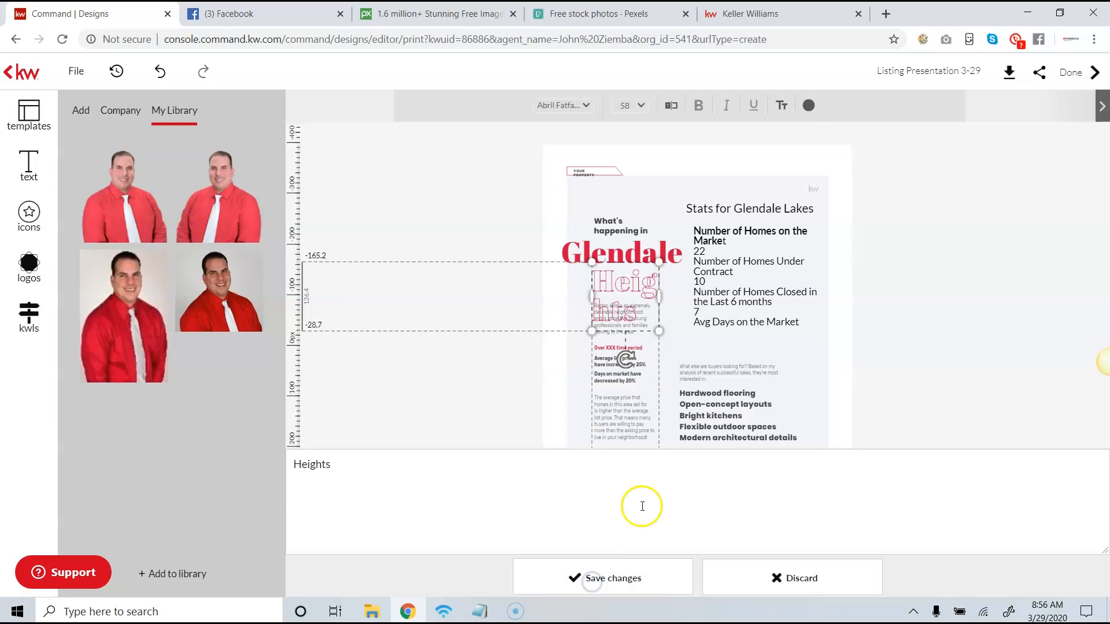
pyautogui.moveTo(663, 299); pyautogui.dragTo(689, 298)
pyautogui.moveTo(587, 303); pyautogui.dragTo(567, 301)
pyautogui.moveTo(618, 259); pyautogui.dragTo(622, 259)
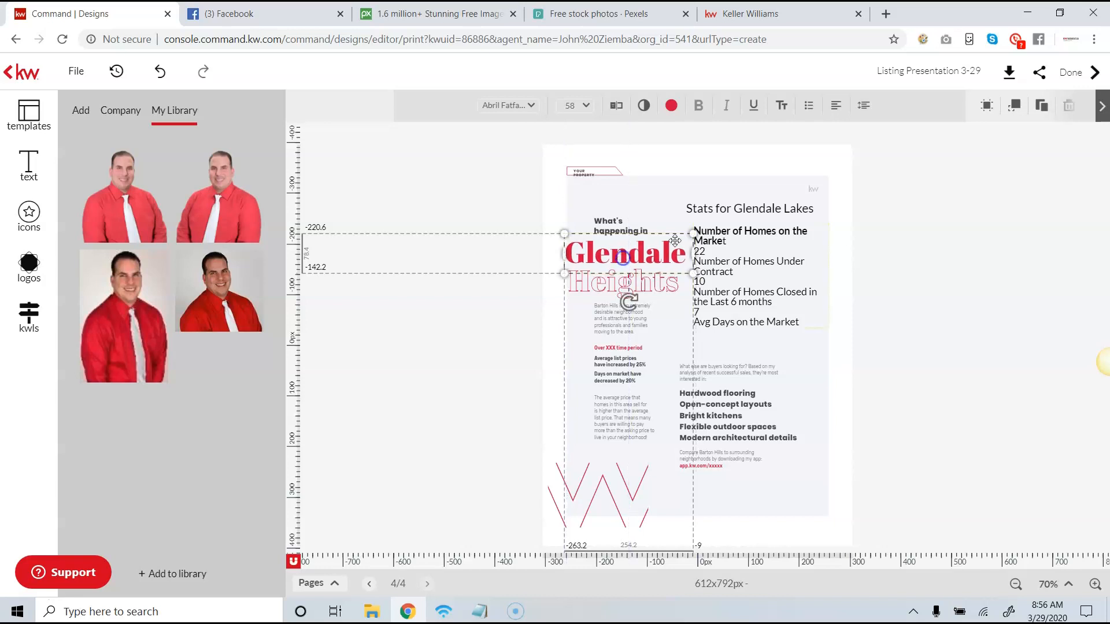
pyautogui.click(766, 319)
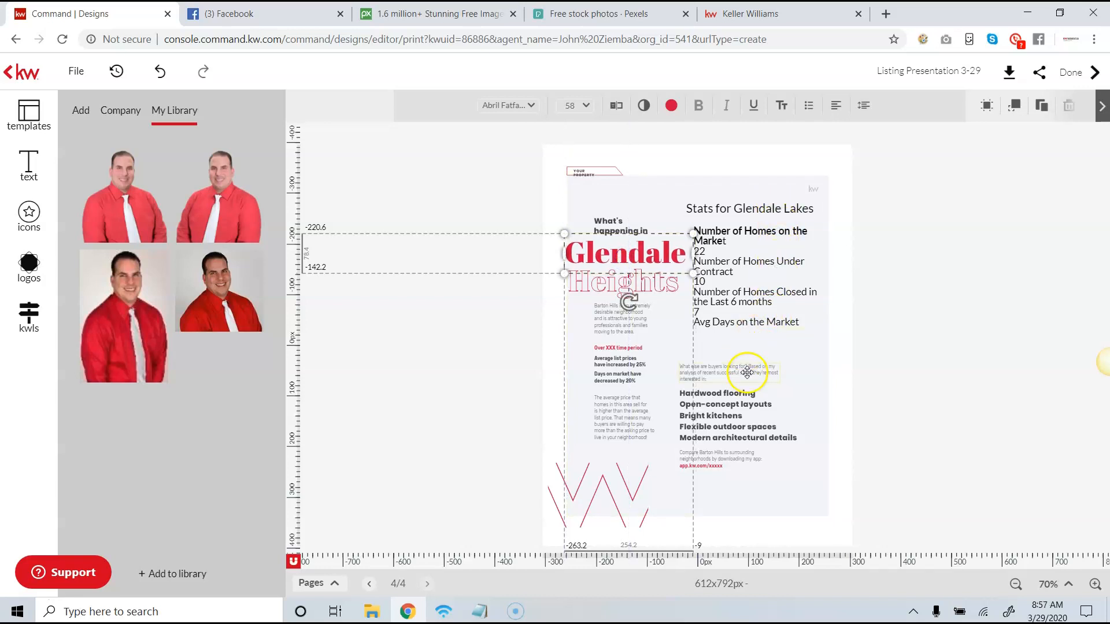
pyautogui.click(723, 395)
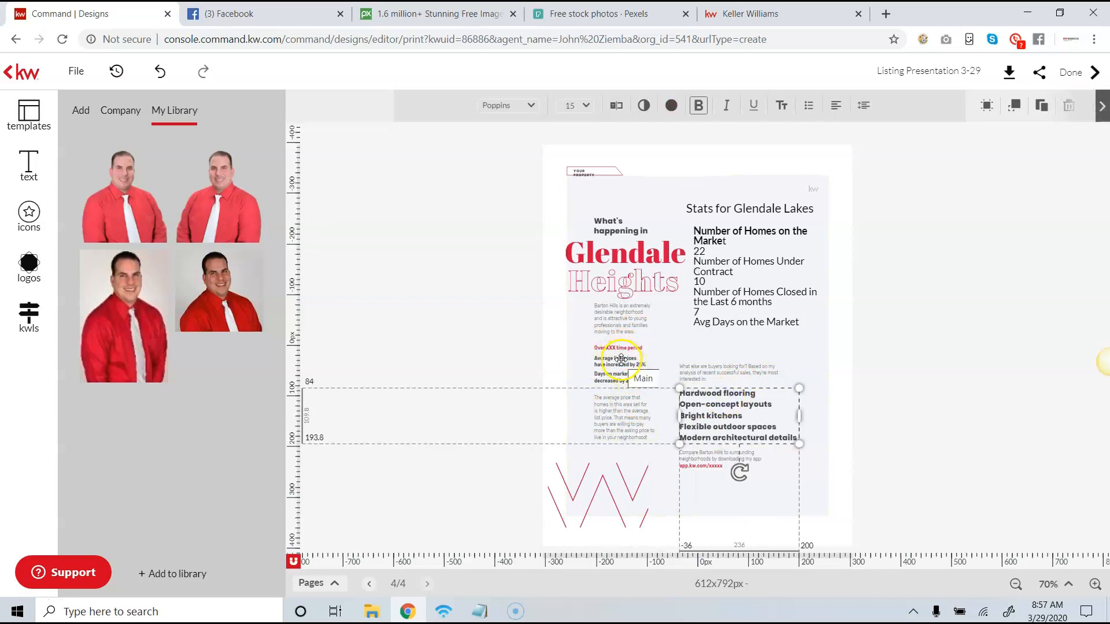
pyautogui.click(370, 254)
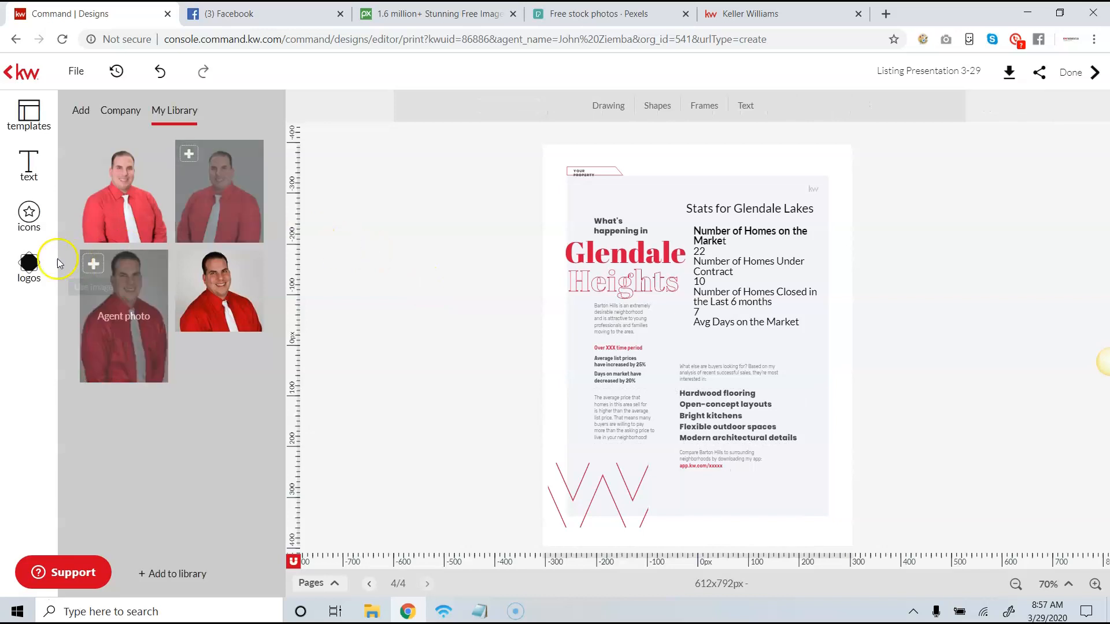
pyautogui.click(716, 281)
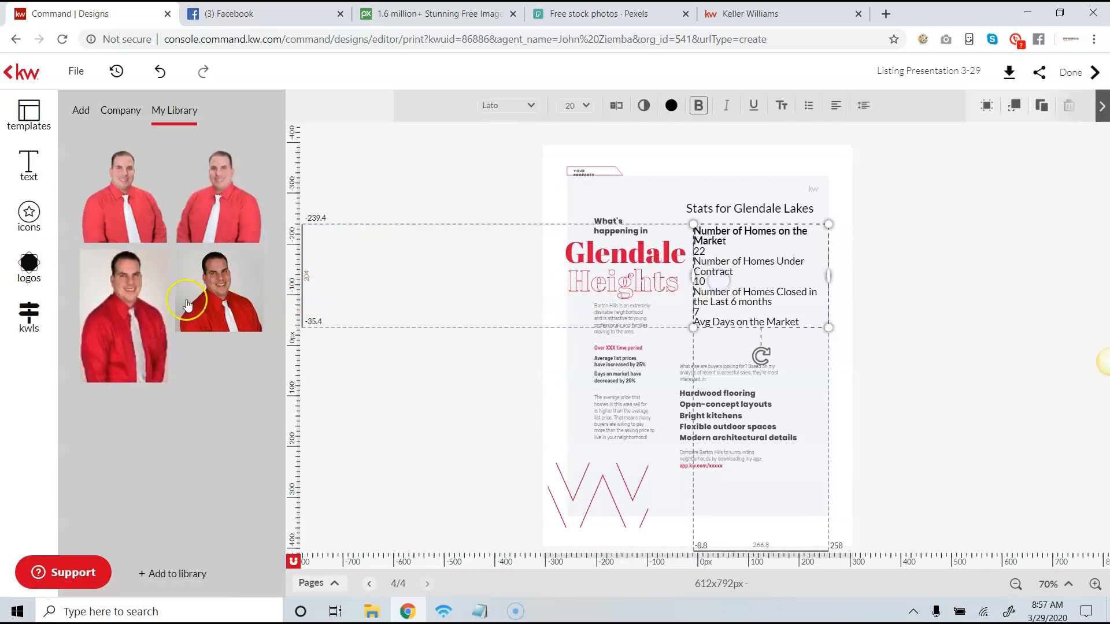
# - Search the neighborhood snapshots for "Glendale's lakes" and browse the snapshot images of the Glendale's Lakes result in Glendale Heights, Illinois
pyautogui.click(39, 311)
pyautogui.click(119, 113)
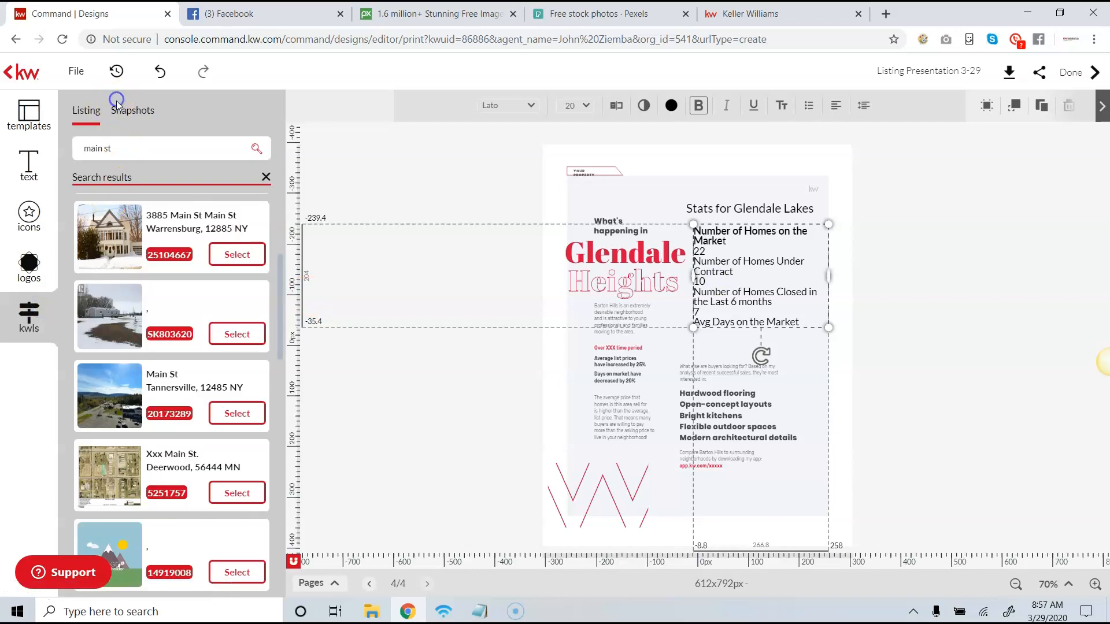
pyautogui.click(134, 149)
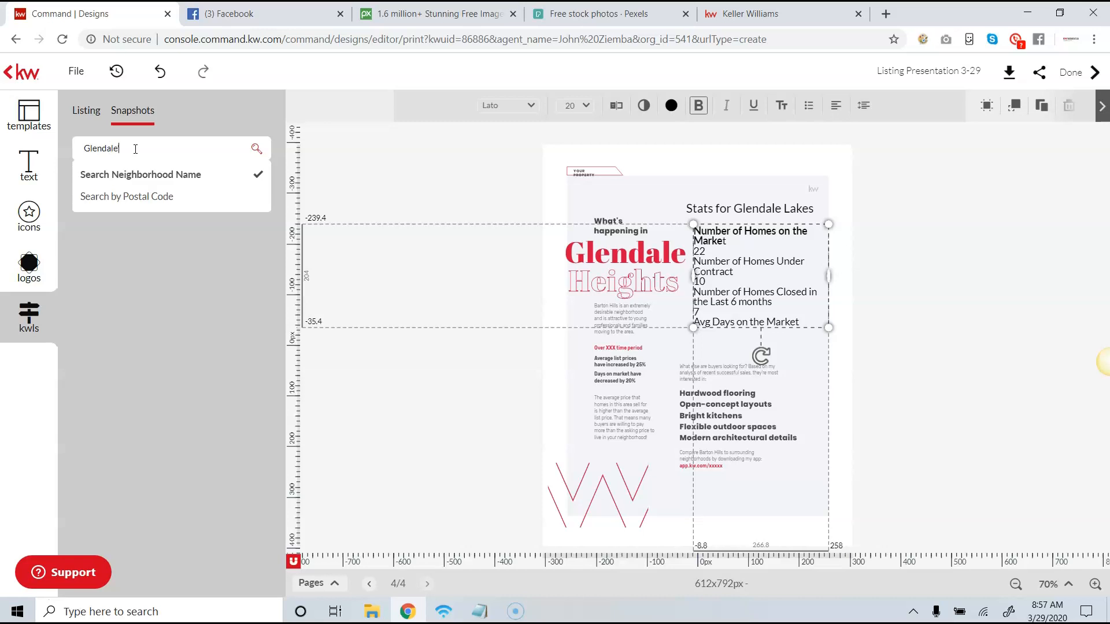
pyautogui.write("Glendale's lakes")
pyautogui.press('Return')
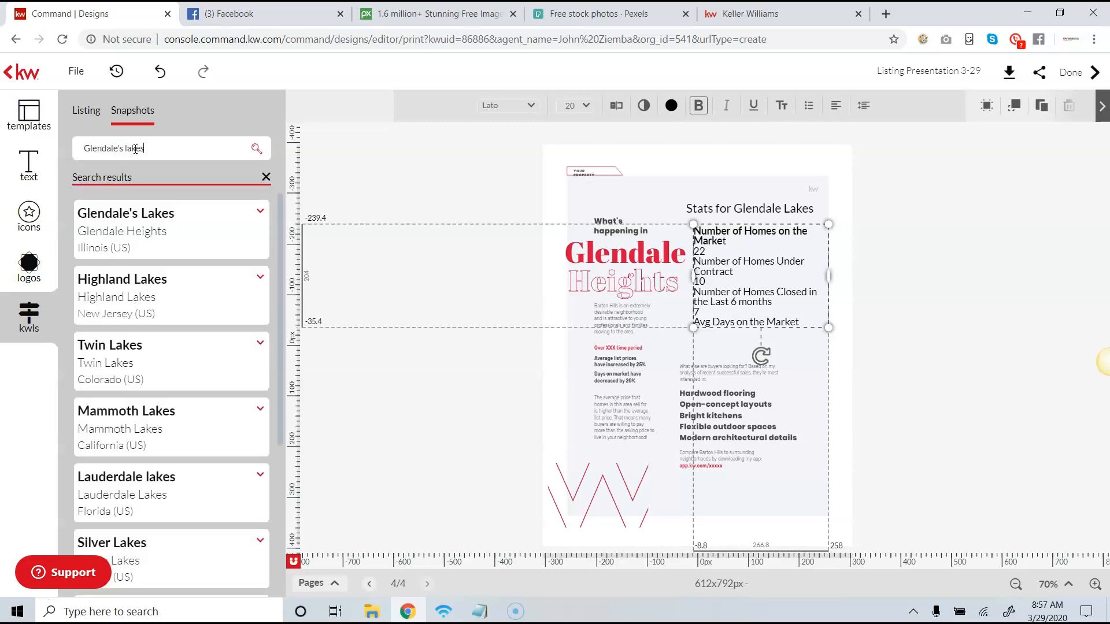
pyautogui.click(259, 212)
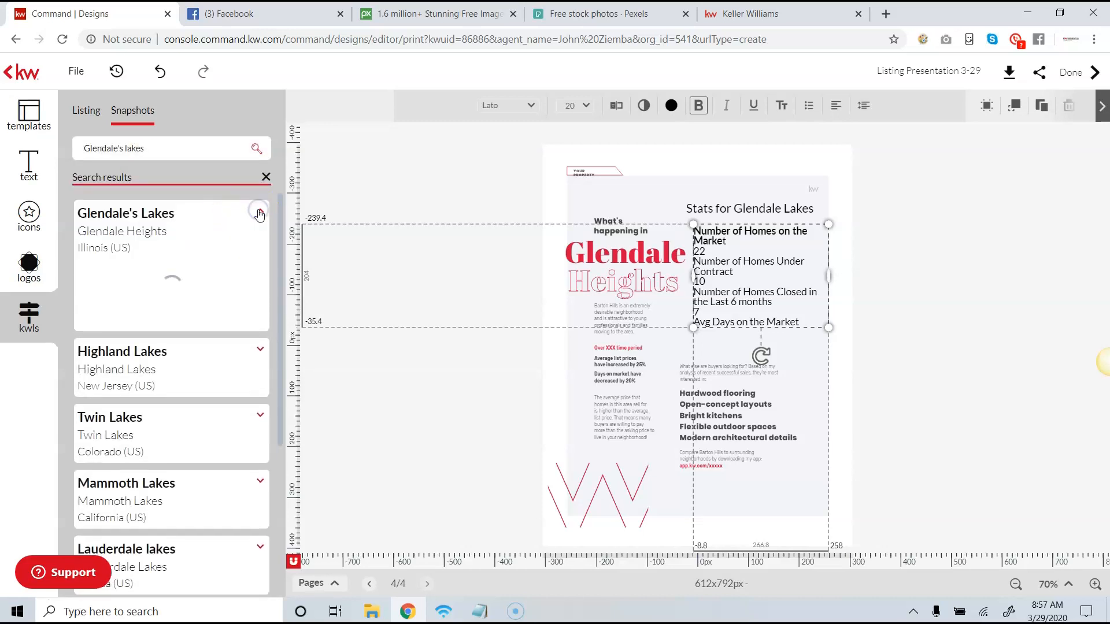
pyautogui.scroll(-2, 214, 283)
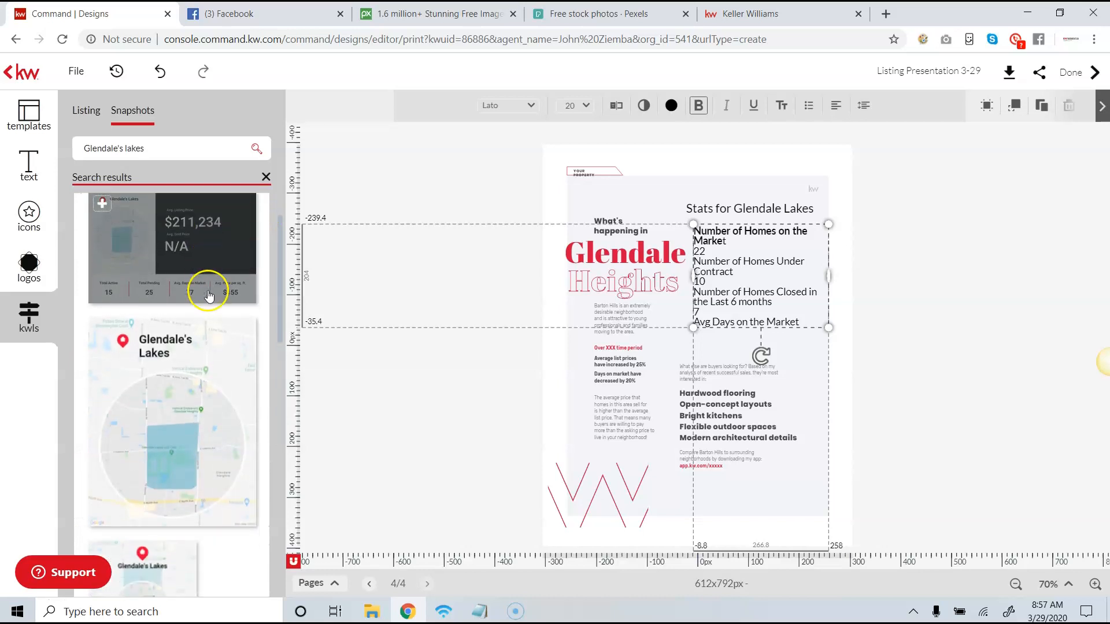
pyautogui.scroll(-3, 212, 417)
pyautogui.scroll(5, 211, 412)
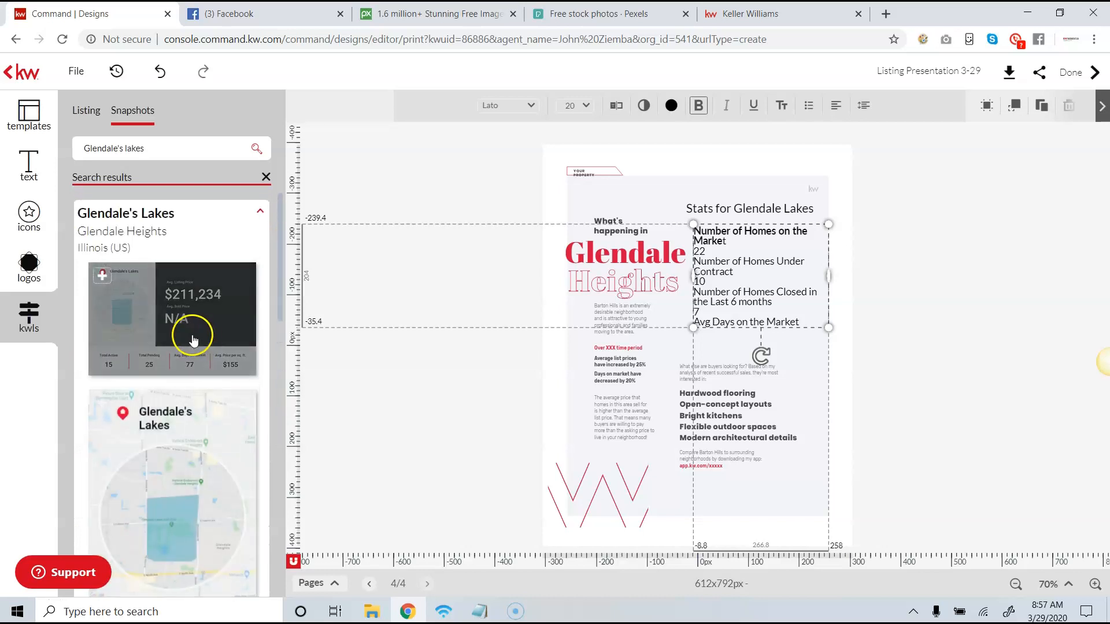
pyautogui.scroll(-1, 178, 439)
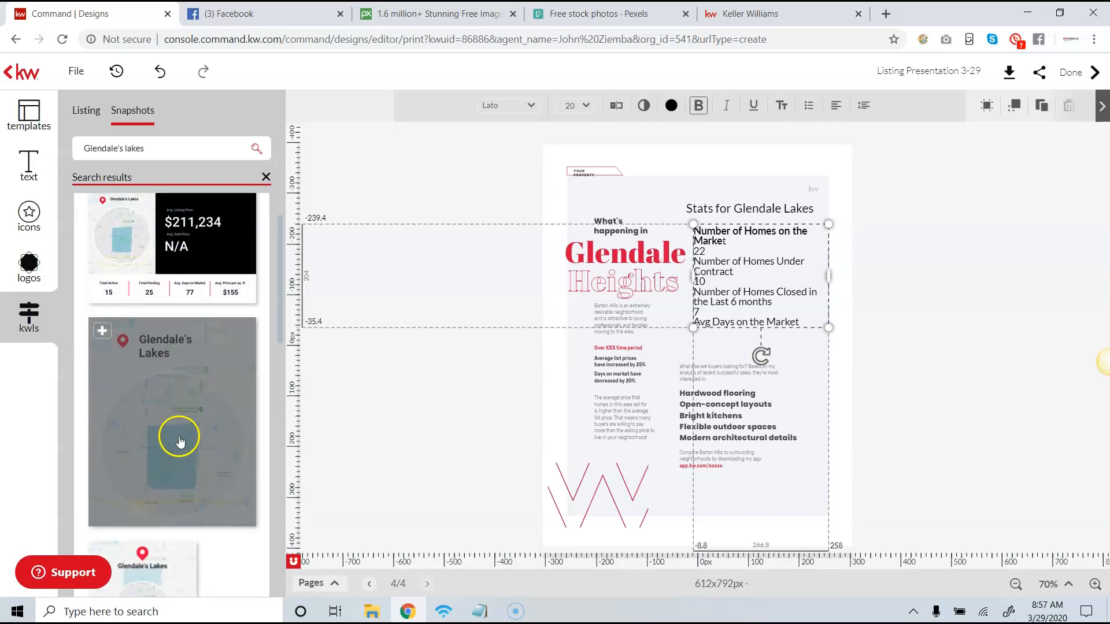
# - Add the Glendale's Lakes map snapshot, enlarge it to about 656 px wide and position it over the page
pyautogui.click(103, 332)
pyautogui.moveTo(819, 501); pyautogui.dragTo(900, 508)
pyautogui.moveTo(729, 434); pyautogui.dragTo(702, 315)
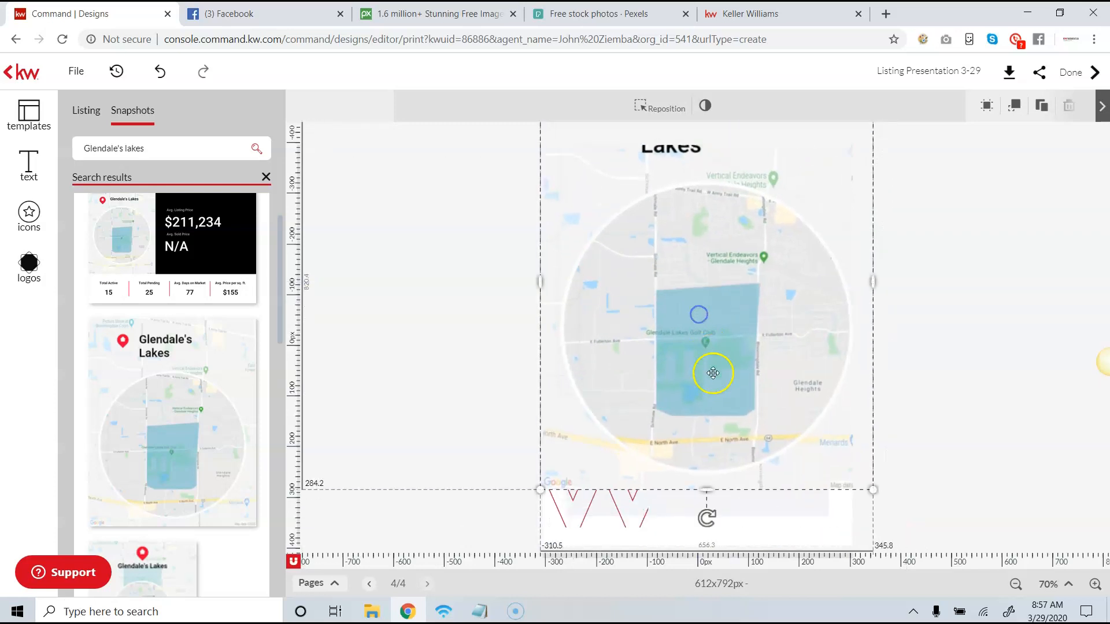
pyautogui.moveTo(712, 373); pyautogui.dragTo(715, 336)
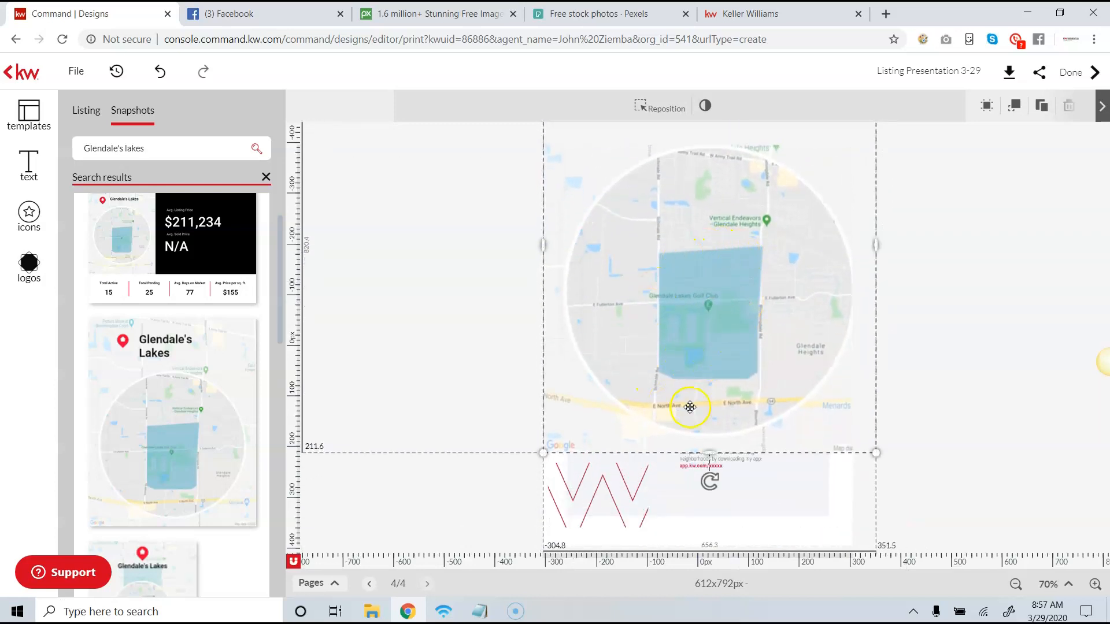
# - Delete the enlarged map snapshot together with its image placeholder from the page
pyautogui.press('Delete')
pyautogui.click(727, 340)
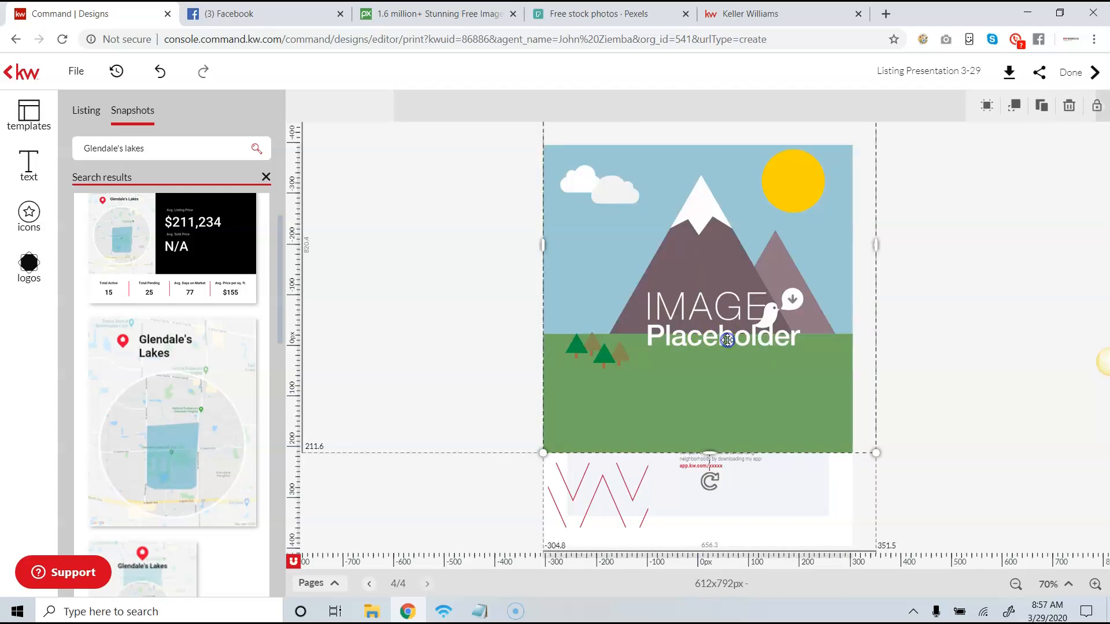
pyautogui.press('Delete')
# - Try the Glendale's Lakes snapshot with the price statistics over the page content and remove it again
pyautogui.moveTo(218, 280)
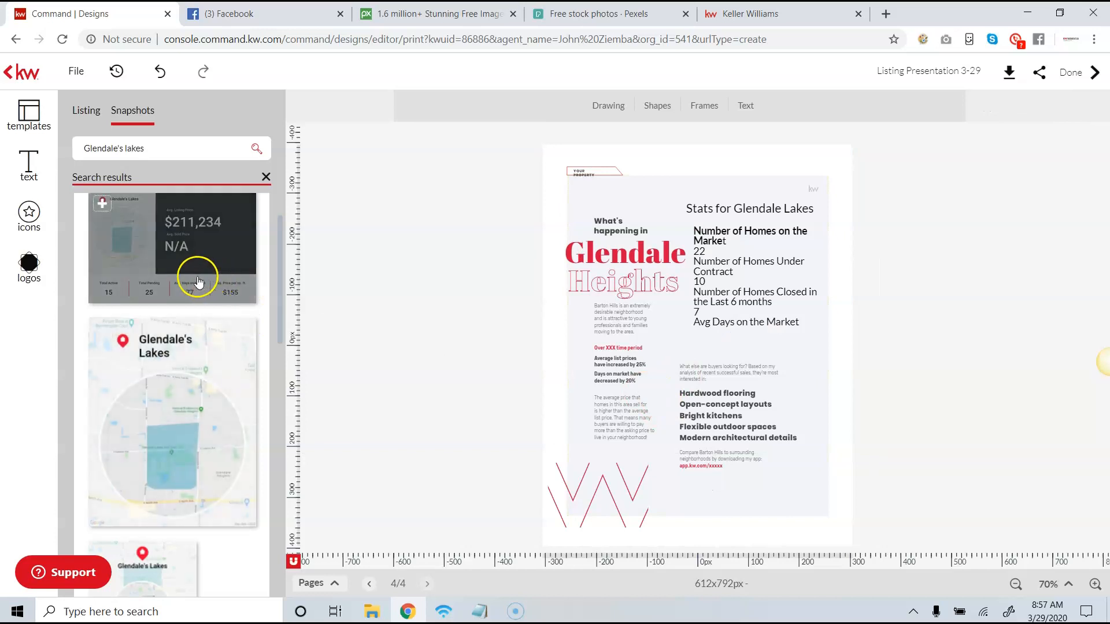
pyautogui.click(102, 204)
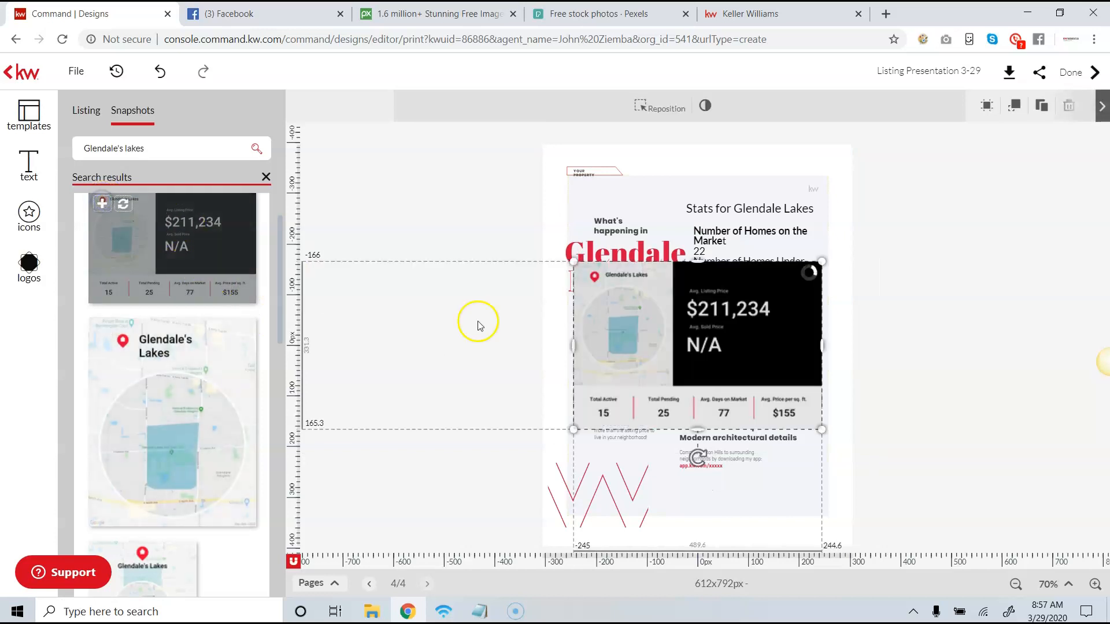
pyautogui.moveTo(719, 335); pyautogui.dragTo(732, 314)
pyautogui.click(776, 352)
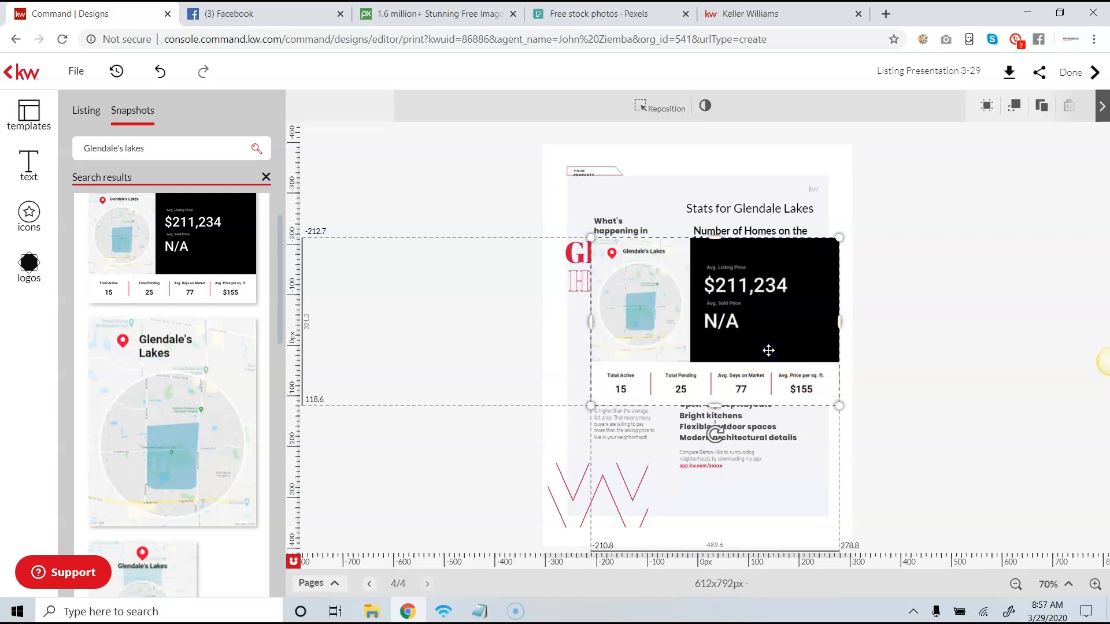
pyautogui.press('Delete')
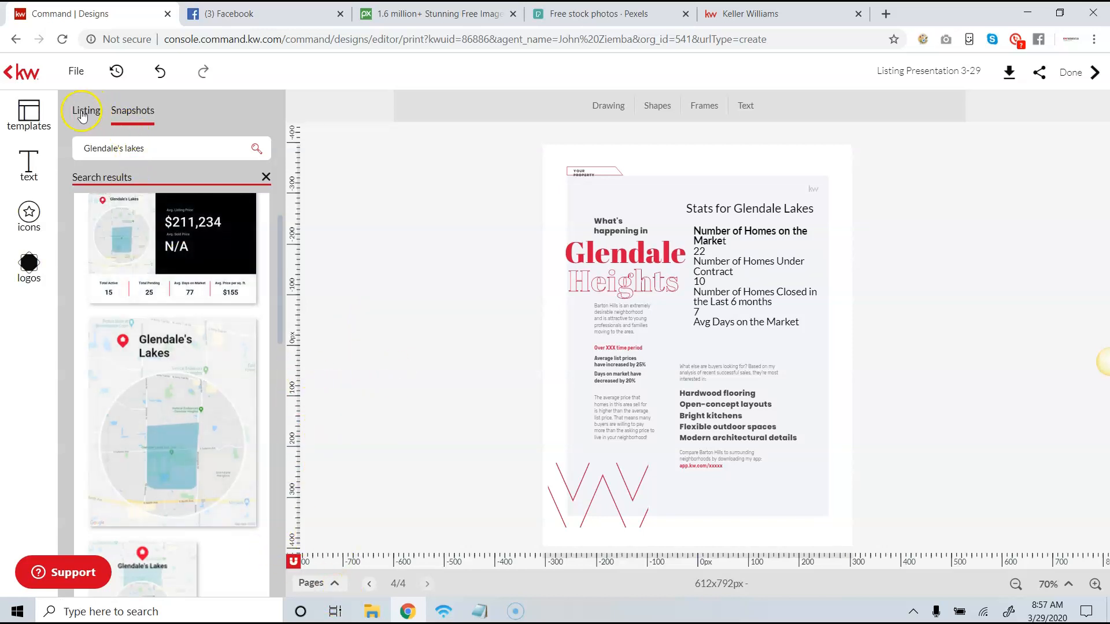
# - Add a new page to the presentation from the "Comparable Properties" template
pyautogui.click(31, 112)
pyautogui.scroll(-5, 219, 365)
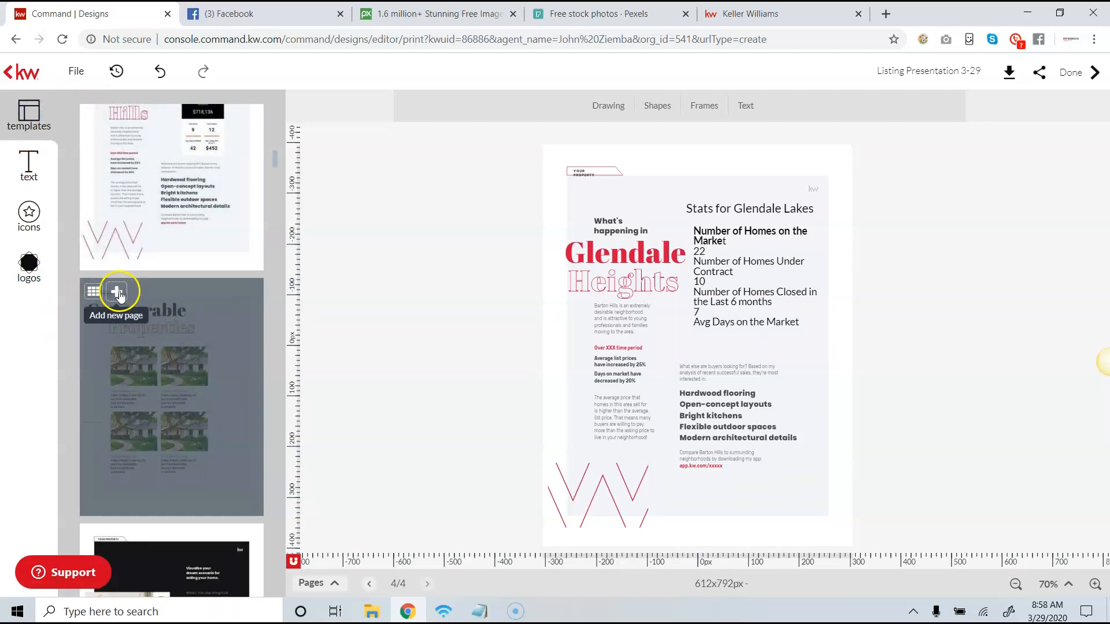
pyautogui.click(119, 292)
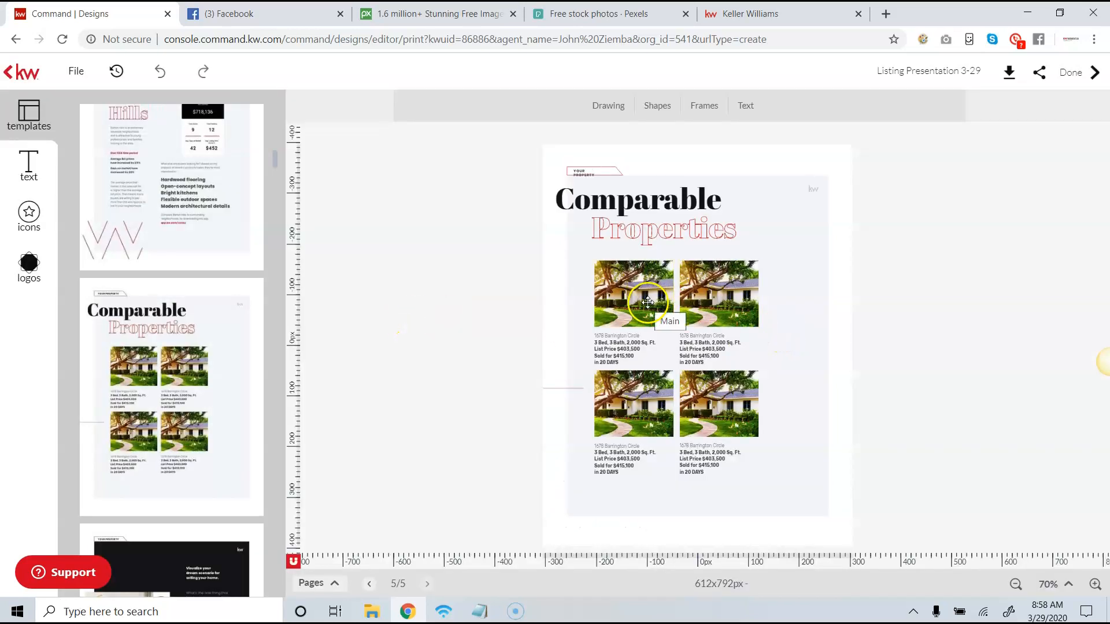
pyautogui.click(553, 289)
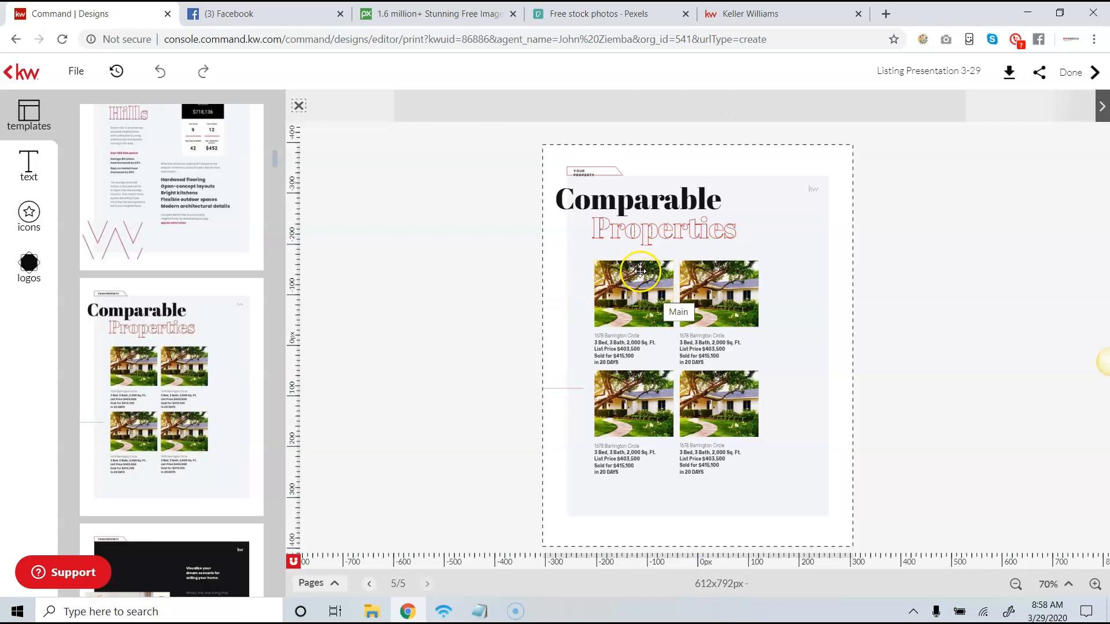
pyautogui.click(393, 283)
# - Select the first comparable property photo and set the KW listing search to search by MLS number
pyautogui.click(609, 289)
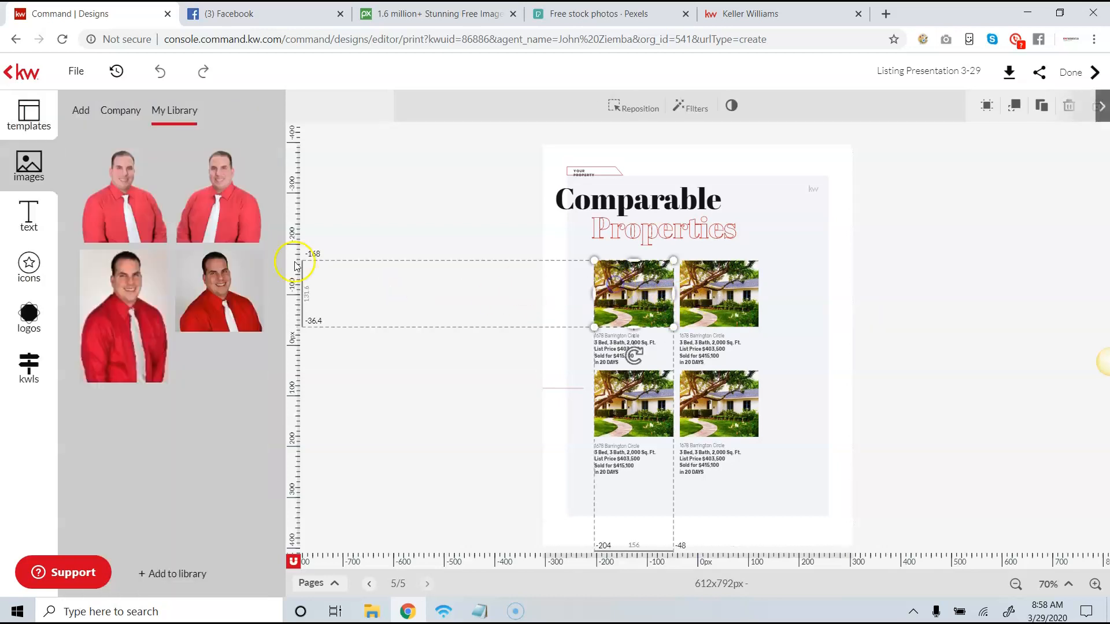
pyautogui.click(22, 359)
pyautogui.click(84, 110)
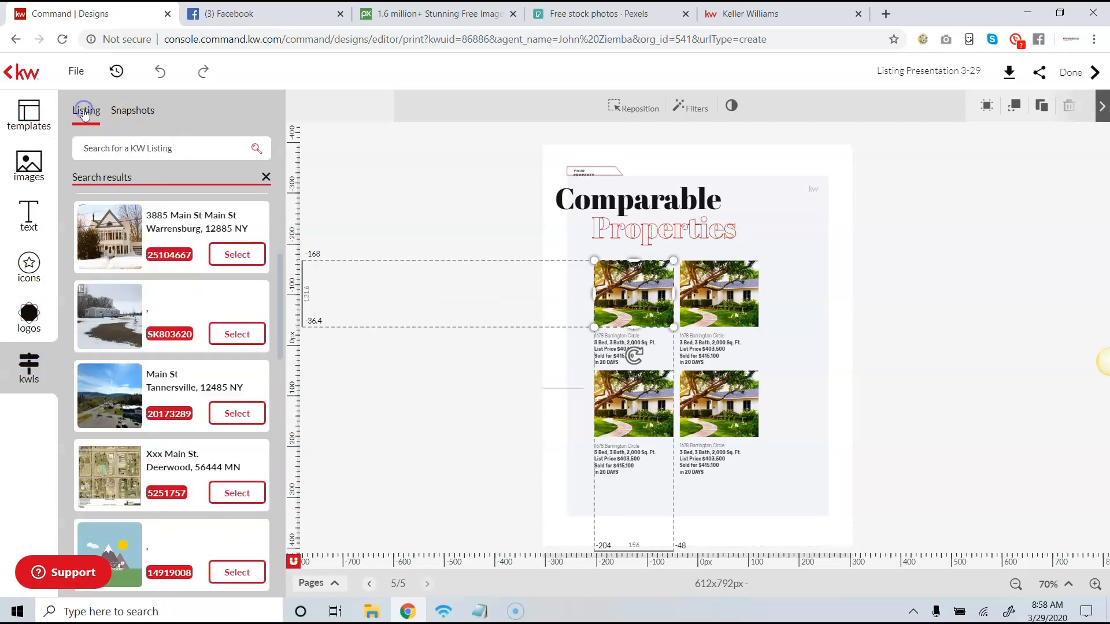
pyautogui.click(128, 149)
pyautogui.click(152, 197)
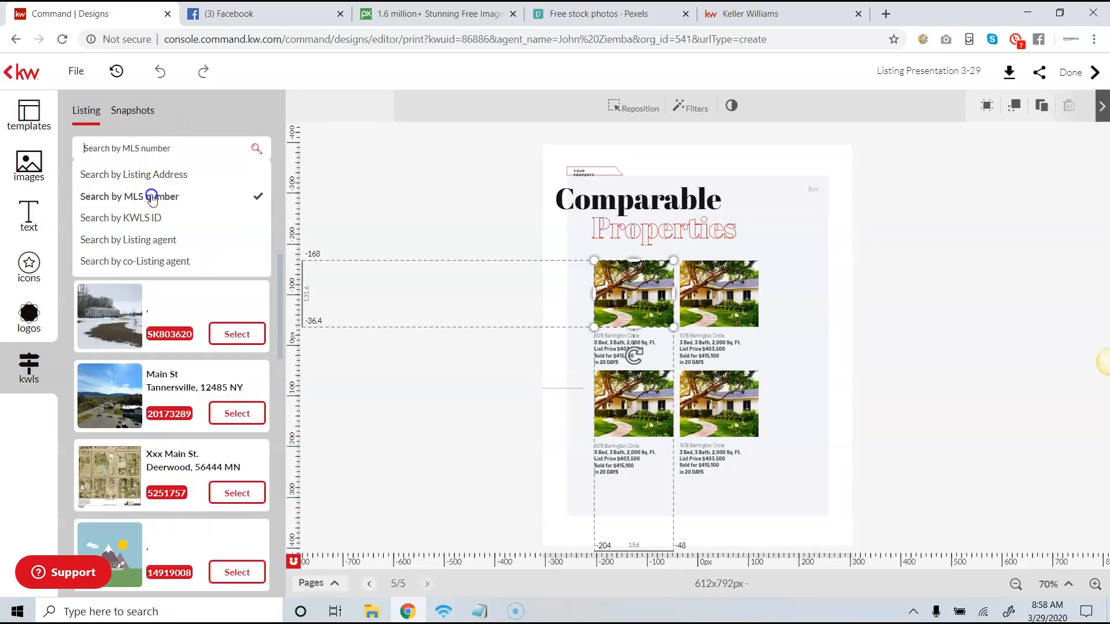
pyautogui.click(183, 140)
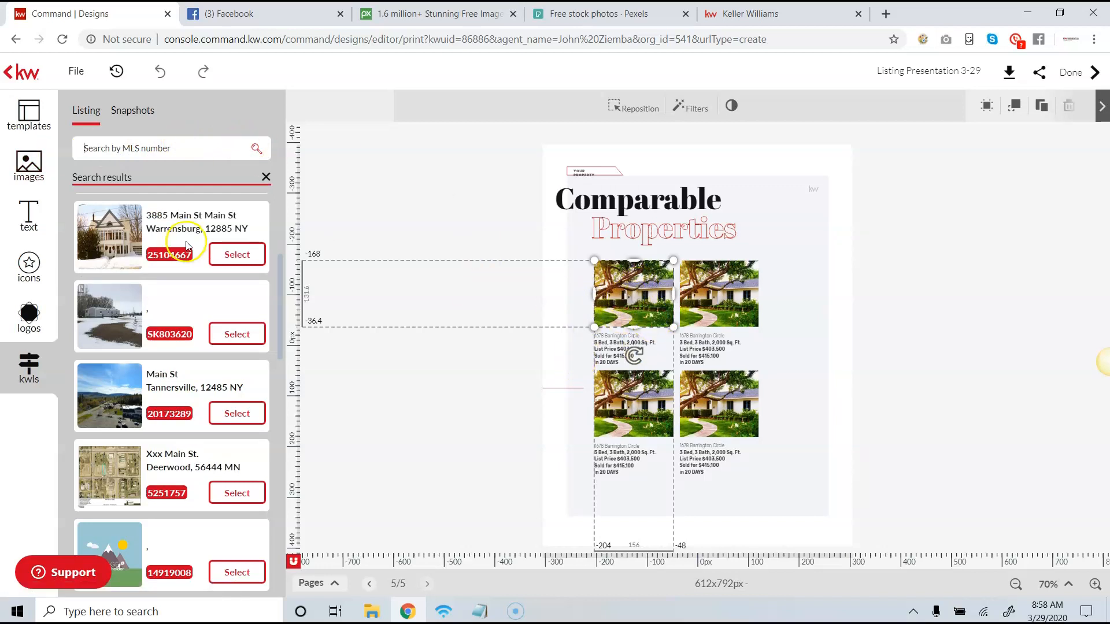
pyautogui.click(463, 327)
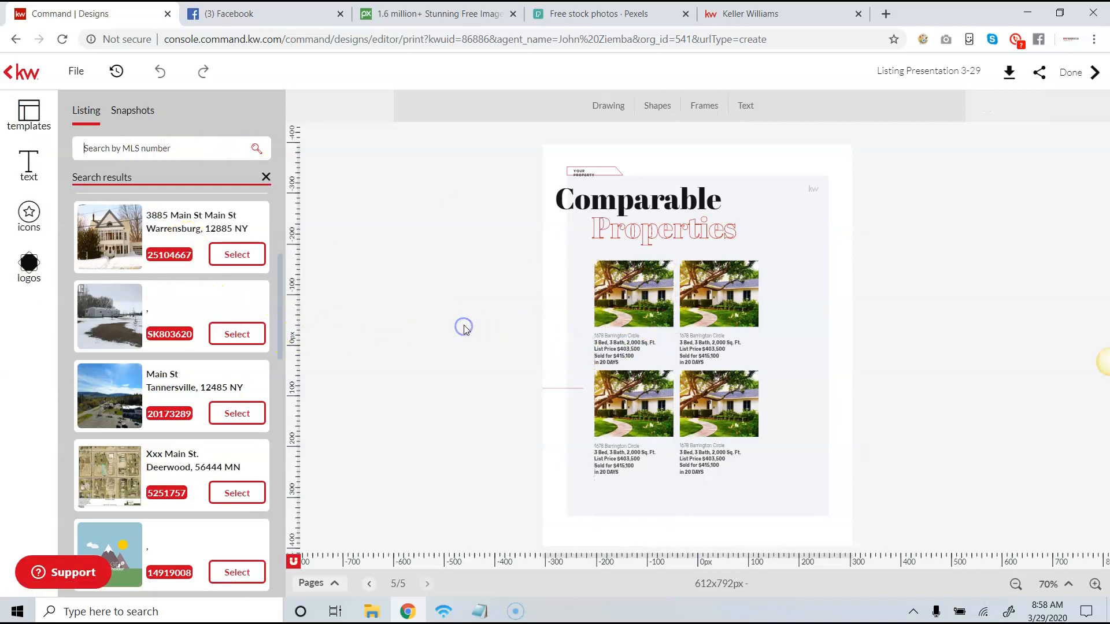
pyautogui.click(753, 475)
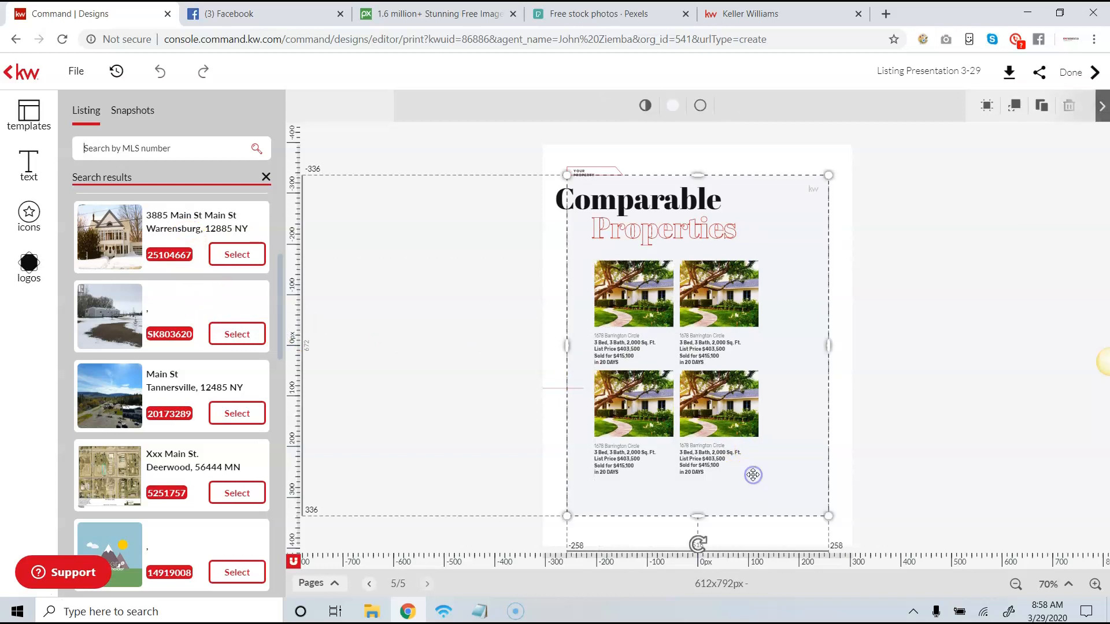
pyautogui.click(638, 321)
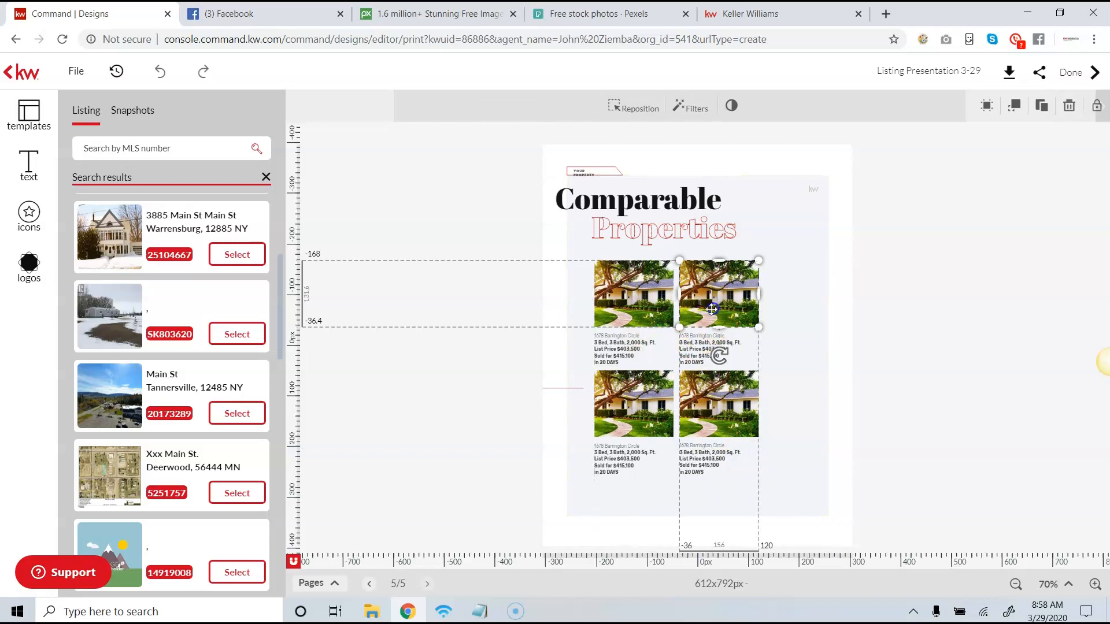
# - Delete the two upper comparable property photos together with their image placeholders
pyautogui.click(643, 309)
pyautogui.click(642, 308)
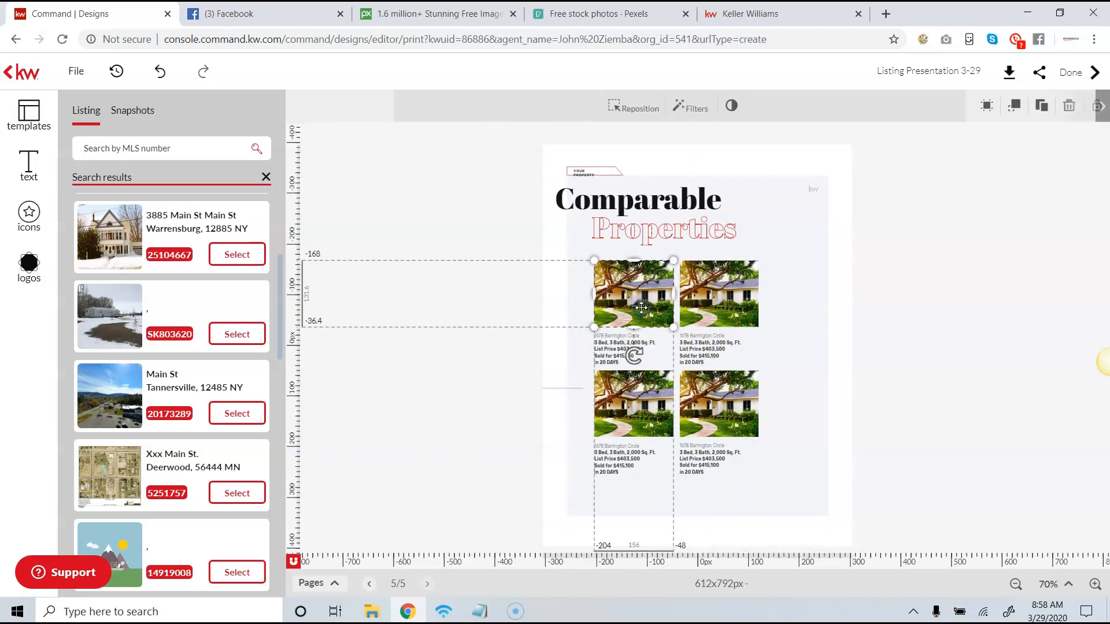
pyautogui.moveTo(643, 307); pyautogui.dragTo(644, 306)
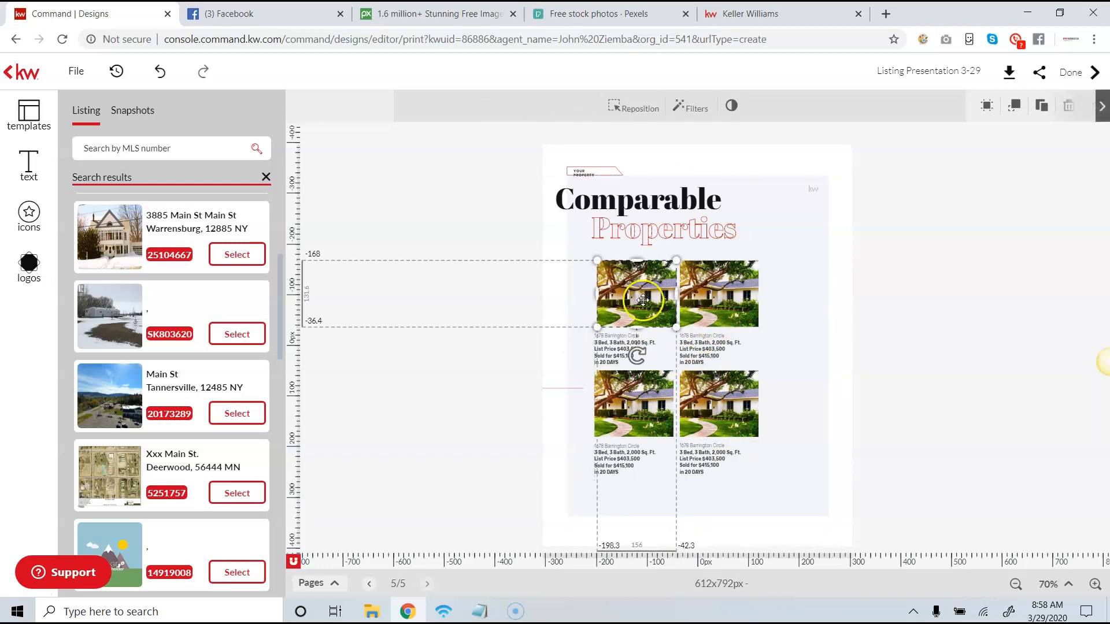
pyautogui.click(1069, 105)
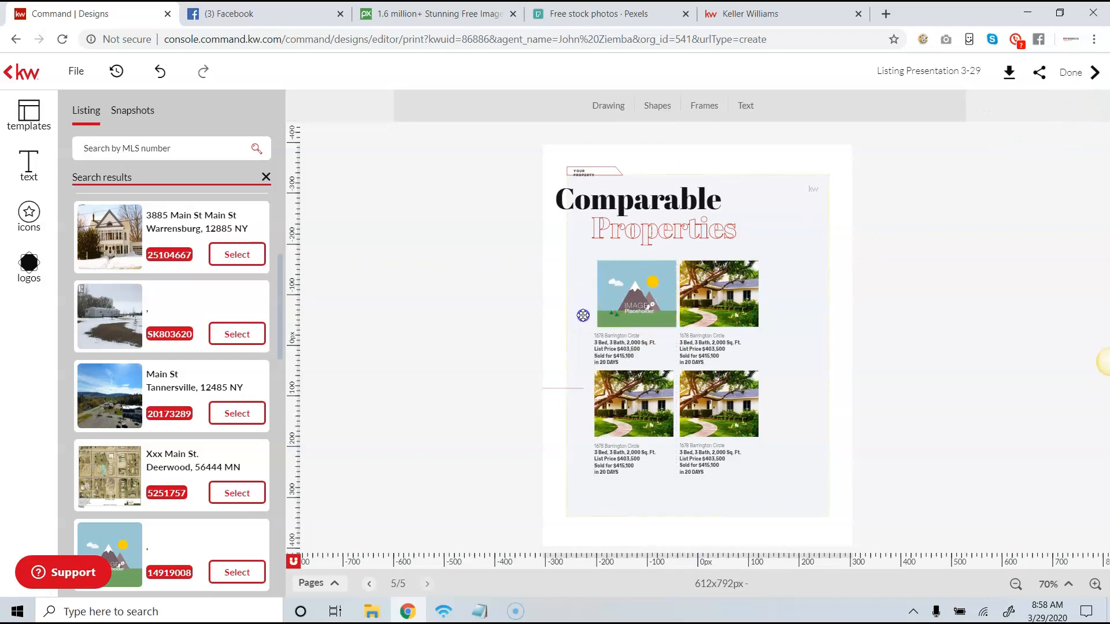
pyautogui.click(623, 309)
pyautogui.press('Delete')
pyautogui.click(688, 304)
pyautogui.press('Delete')
pyautogui.click(698, 303)
pyautogui.press('Delete')
pyautogui.click(615, 367)
pyautogui.press('Delete')
pyautogui.click(614, 355)
pyautogui.press('Delete')
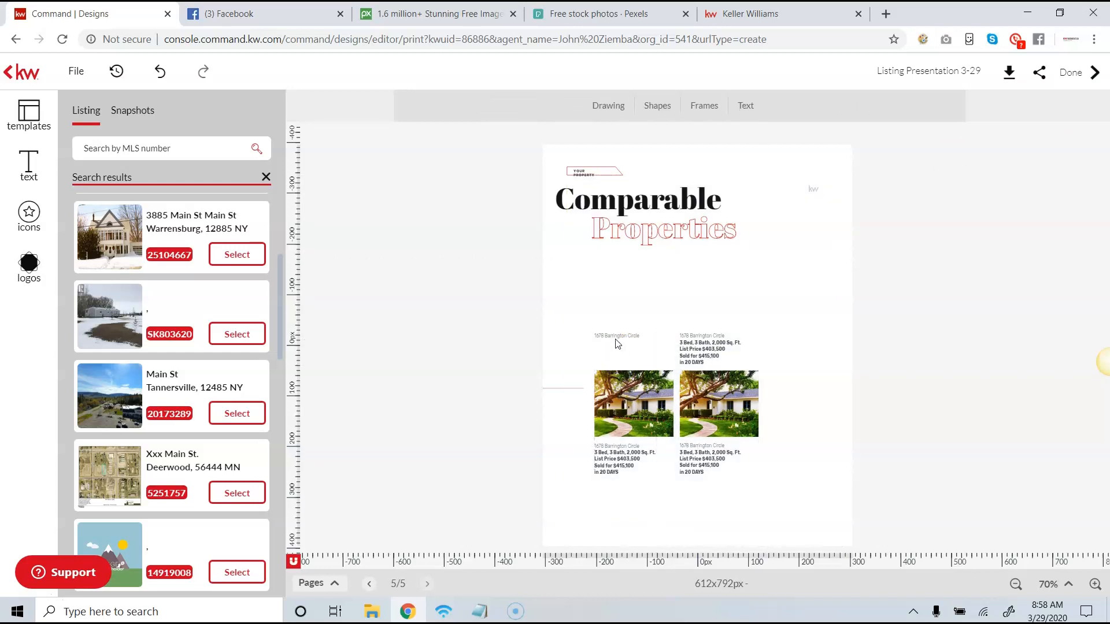
pyautogui.click(164, 70)
pyautogui.click(164, 70)
# - Delete the detail and address texts of the two upper comparable properties
pyautogui.click(646, 352)
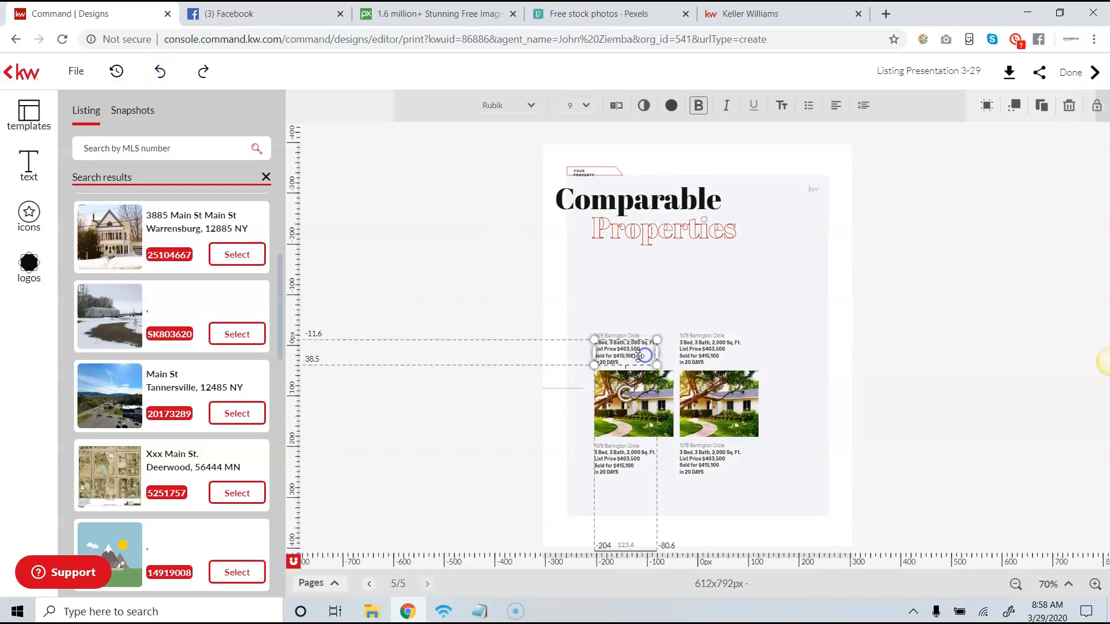
pyautogui.press('Delete')
pyautogui.click(620, 341)
pyautogui.click(618, 336)
pyautogui.press('Delete')
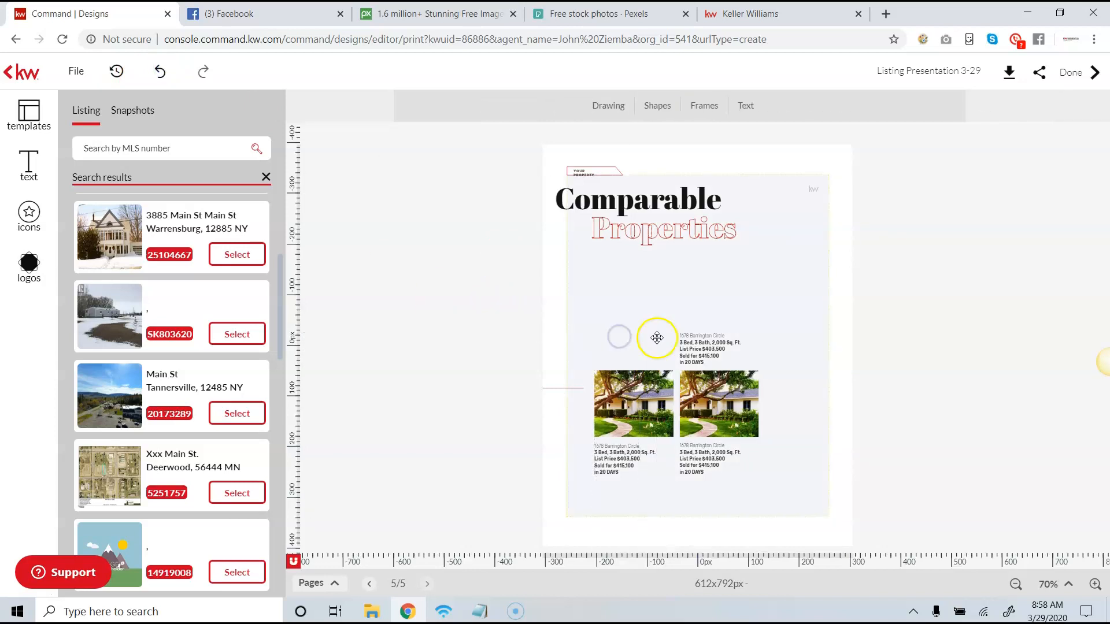
pyautogui.click(700, 348)
pyautogui.press('Delete')
pyautogui.click(695, 335)
pyautogui.press('Delete')
# - Delete the lower-left comparable property's photo, placeholder, details and address from the page
pyautogui.click(633, 412)
pyautogui.press('Delete')
pyautogui.click(627, 456)
pyautogui.press('Delete')
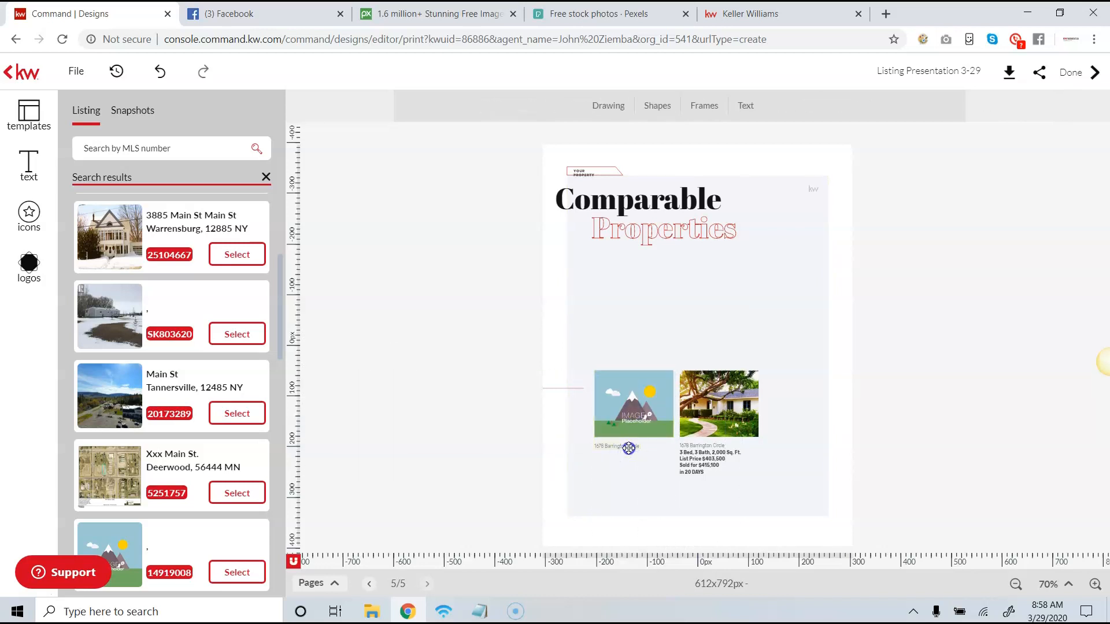
pyautogui.click(626, 420)
pyautogui.press('Delete')
# - Delete the lower-right comparable property's photo, placeholder and texts, leaving only the page heading on the background
pyautogui.click(704, 449)
pyautogui.press('Delete')
pyautogui.click(703, 457)
pyautogui.click(701, 414)
pyautogui.press('Delete')
pyautogui.click(702, 414)
pyautogui.press('Delete')
# - Move both heading lines to the middle of the page and enlarge "Comparable" to 74 pt on a single line
pyautogui.moveTo(659, 234); pyautogui.dragTo(693, 345)
pyautogui.moveTo(662, 200); pyautogui.dragTo(714, 291)
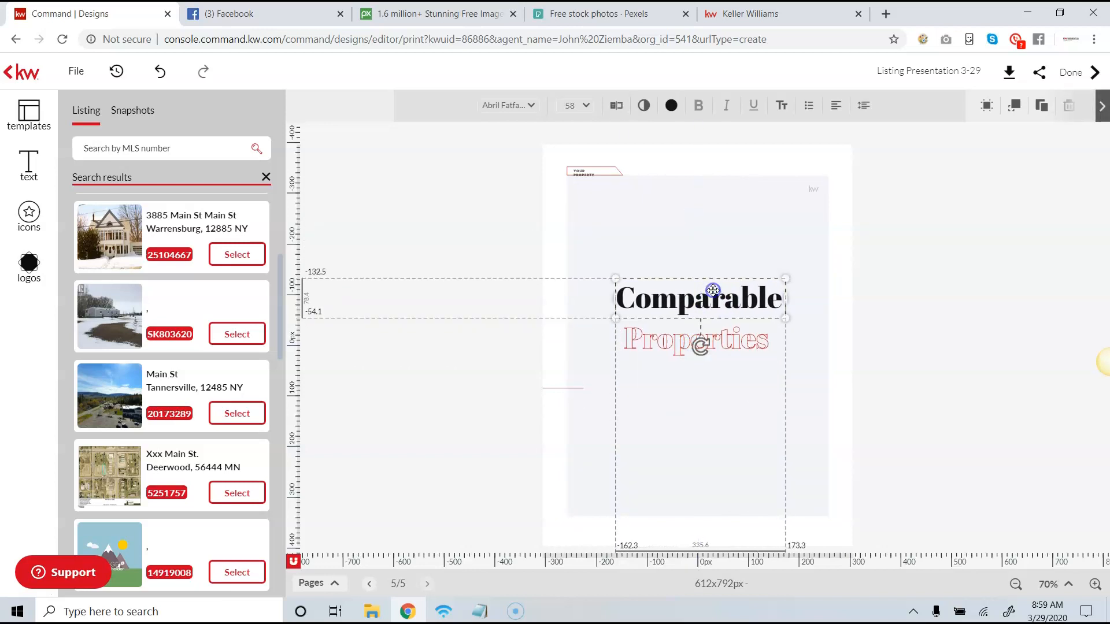
pyautogui.click(584, 107)
pyautogui.scroll(-5, 589, 261)
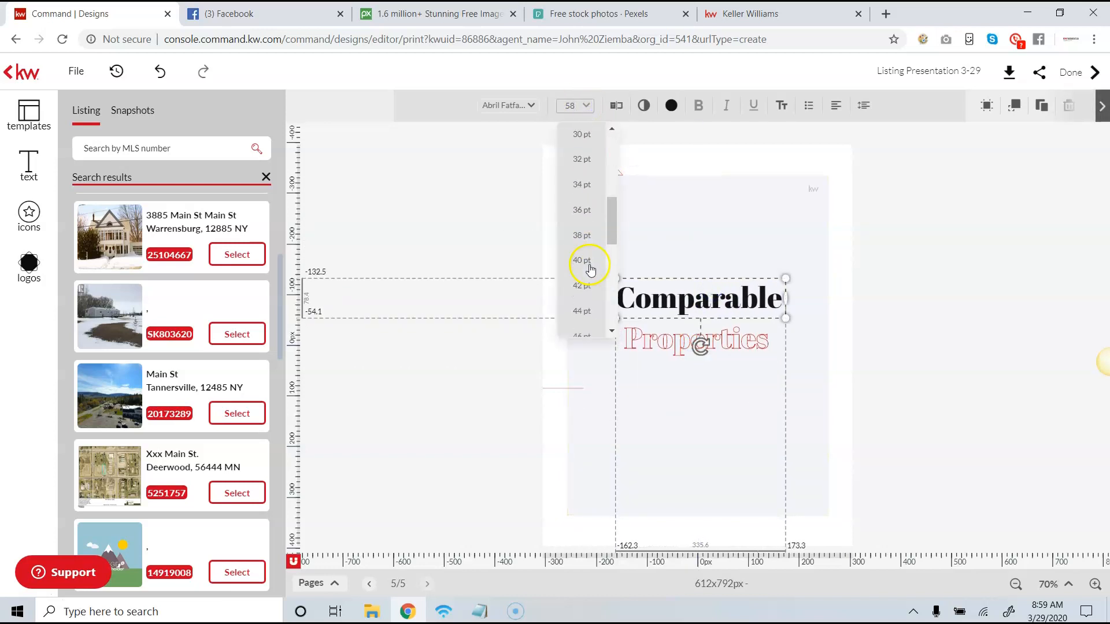
pyautogui.click(588, 295)
pyautogui.moveTo(616, 322); pyautogui.dragTo(647, 308)
# - Set "Properties" to 74 pt, widen its text box to fit one line and place it centred beneath "Comparable"
pyautogui.click(654, 331)
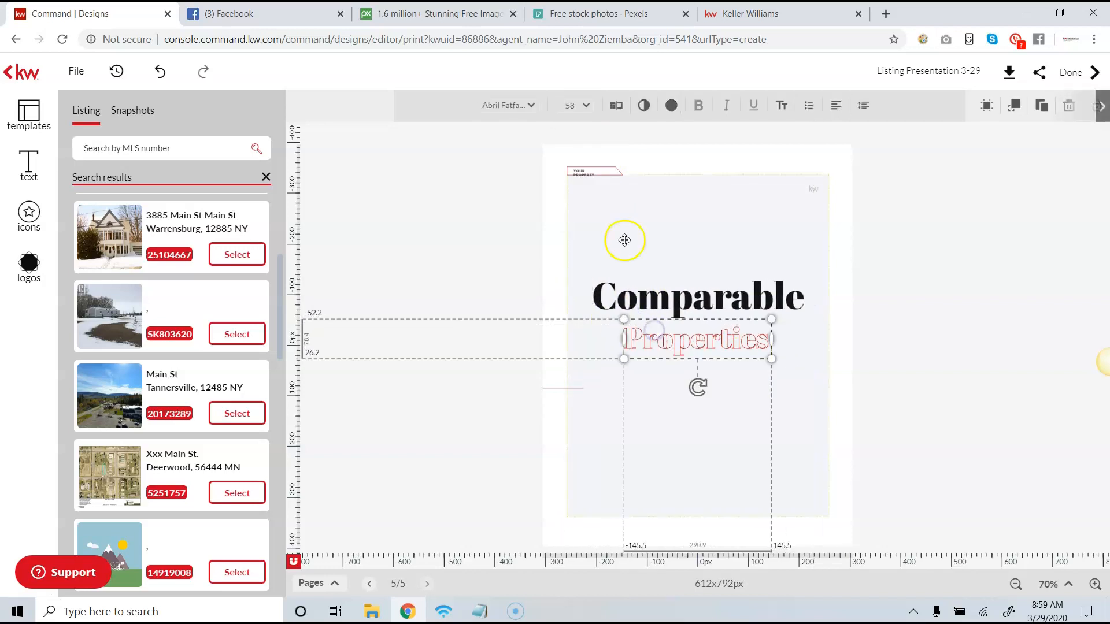
pyautogui.click(584, 106)
pyautogui.scroll(-8, 599, 253)
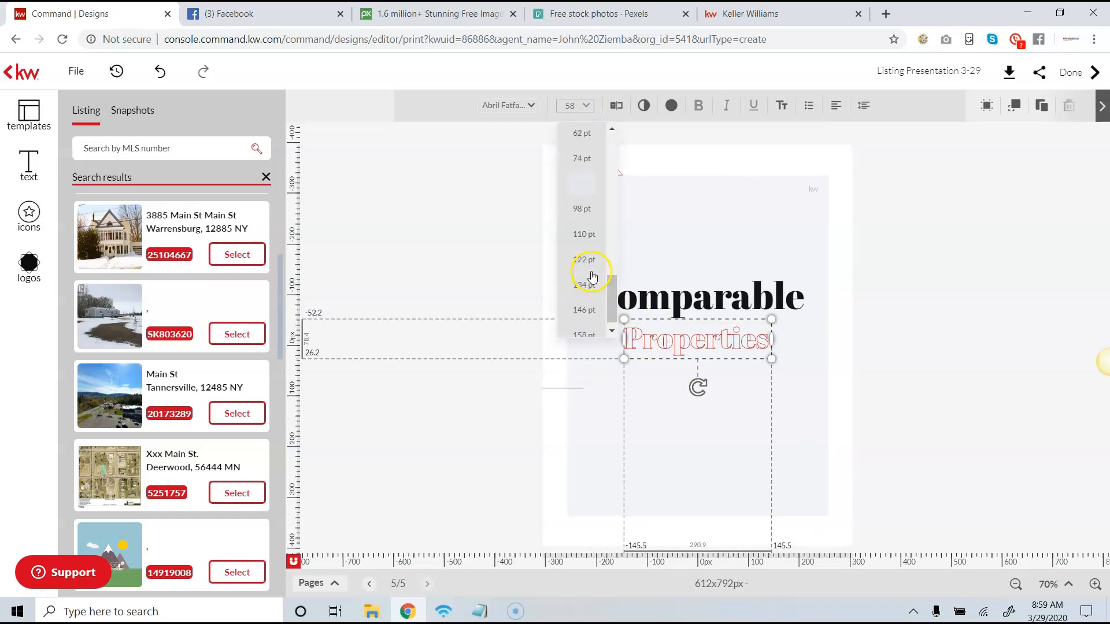
pyautogui.click(585, 296)
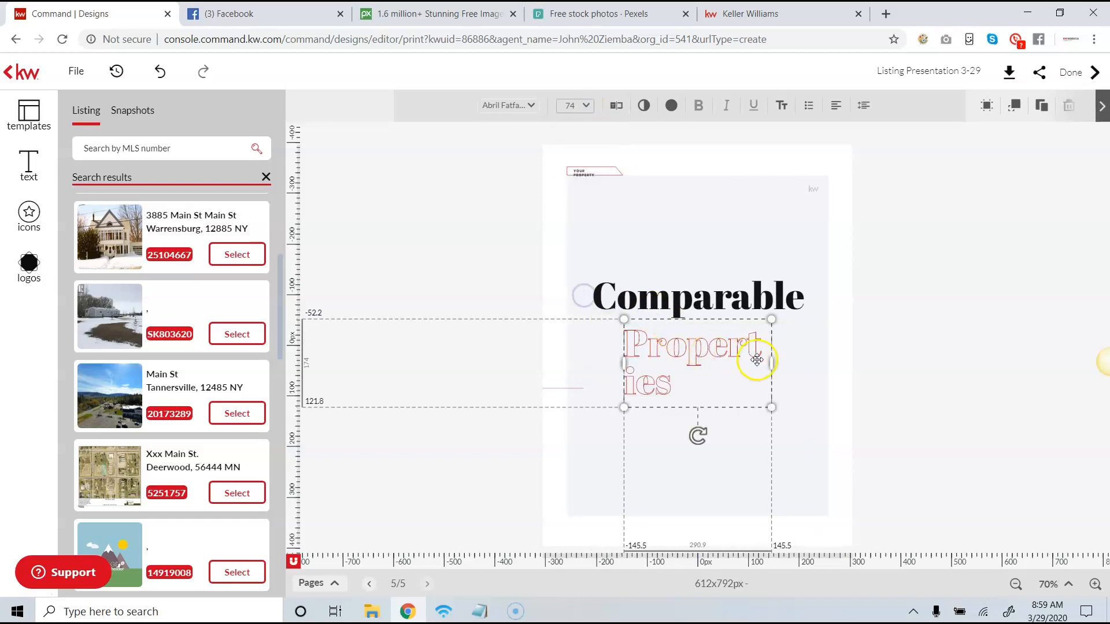
pyautogui.moveTo(769, 362); pyautogui.dragTo(817, 359)
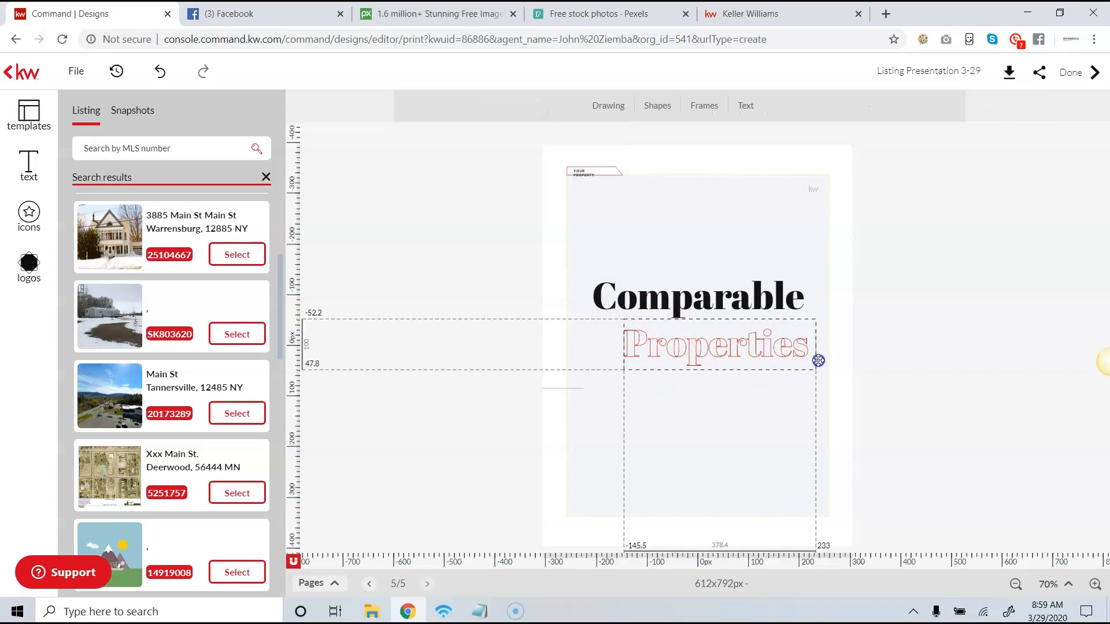
pyautogui.click(739, 343)
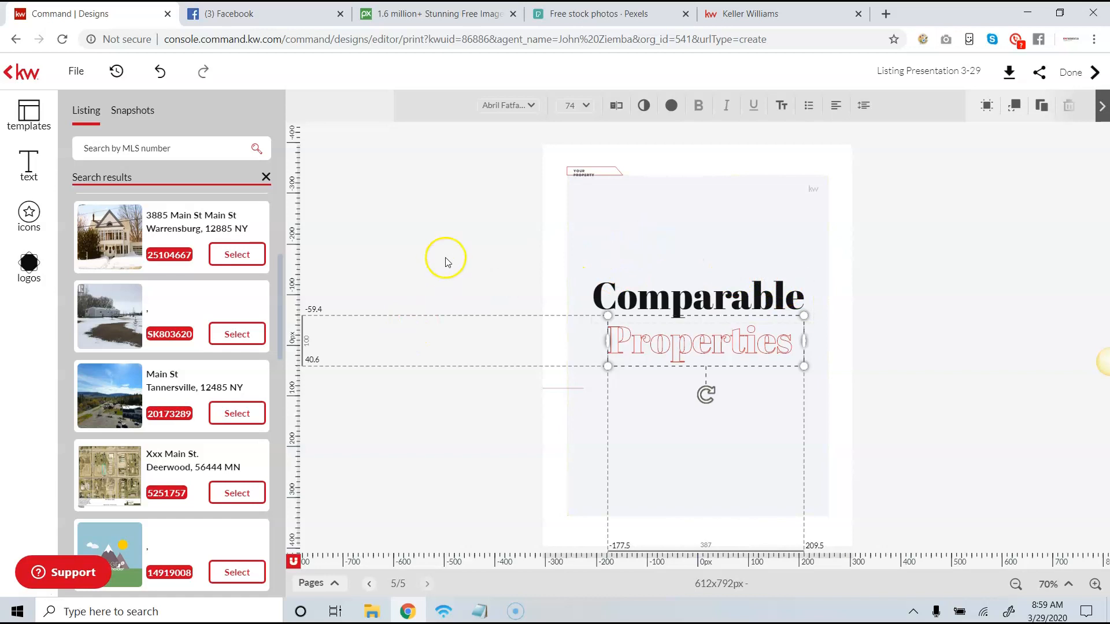
# - Add a new page to the presentation from the "Your Needs Come First" template
pyautogui.click(20, 120)
pyautogui.scroll(-3, 128, 222)
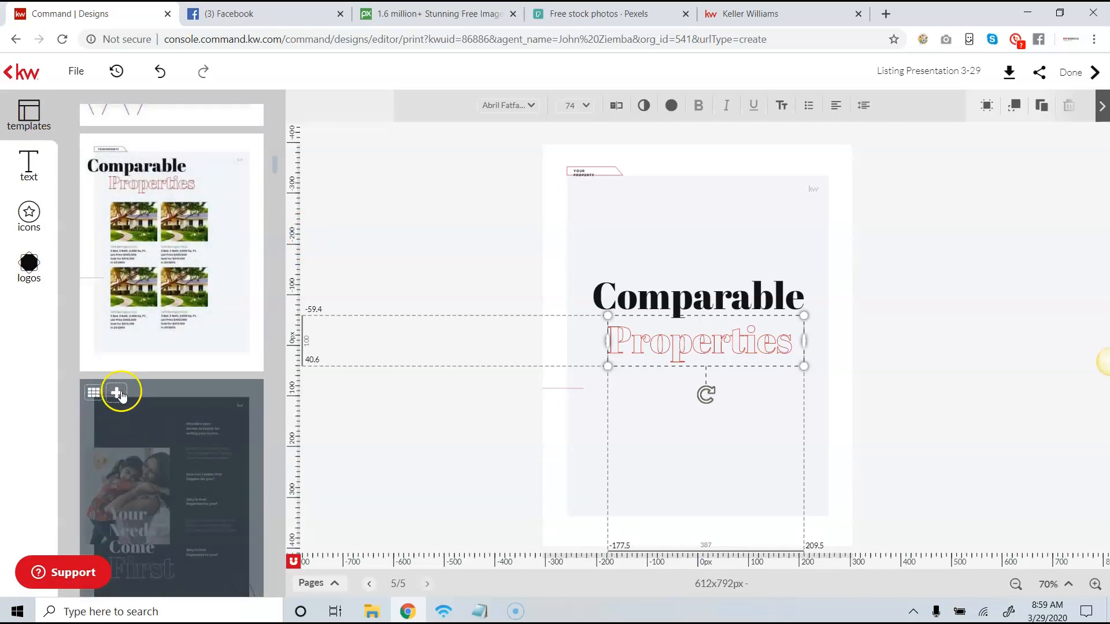
pyautogui.click(116, 392)
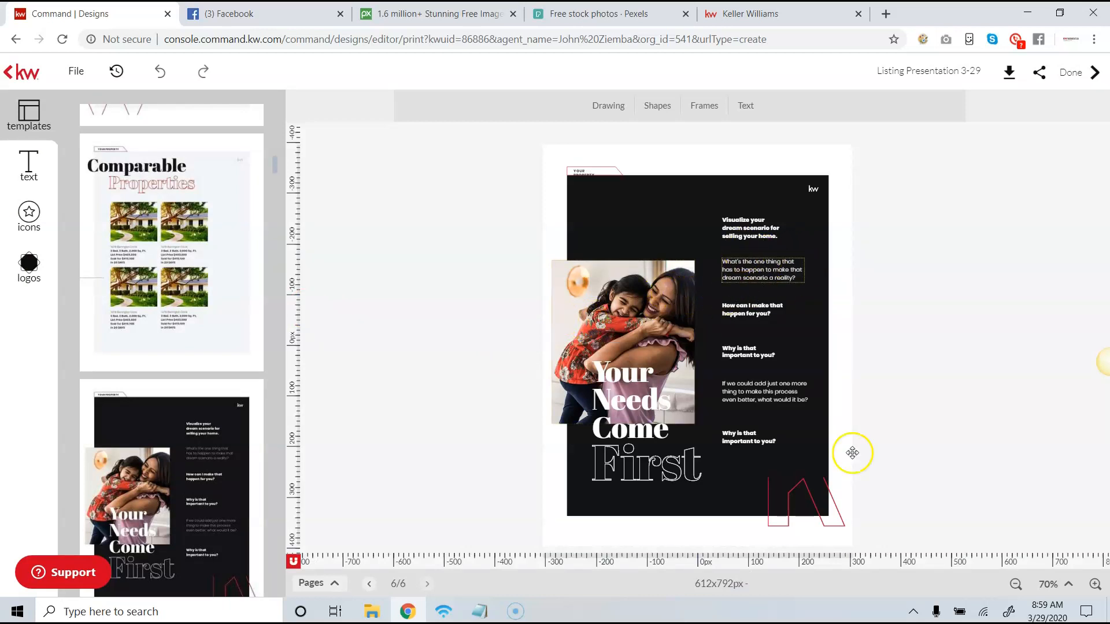
# - Examine the seller questions and layout of the "Your Needs Come First" page at an enlarged view
pyautogui.click(1095, 584)
pyautogui.click(1094, 585)
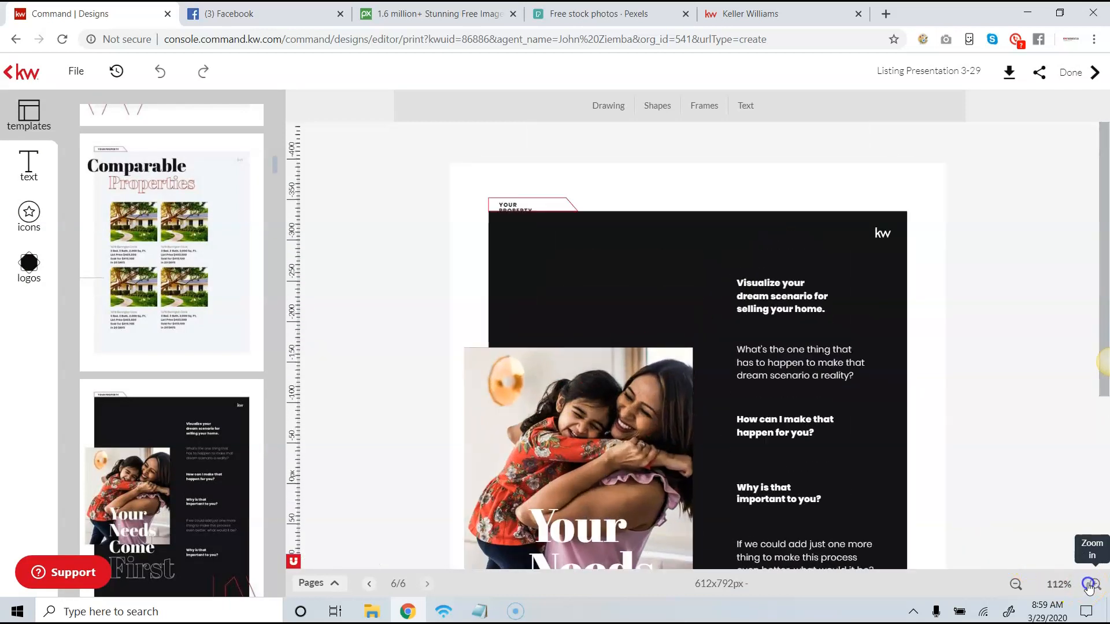
pyautogui.scroll(5, 932, 363)
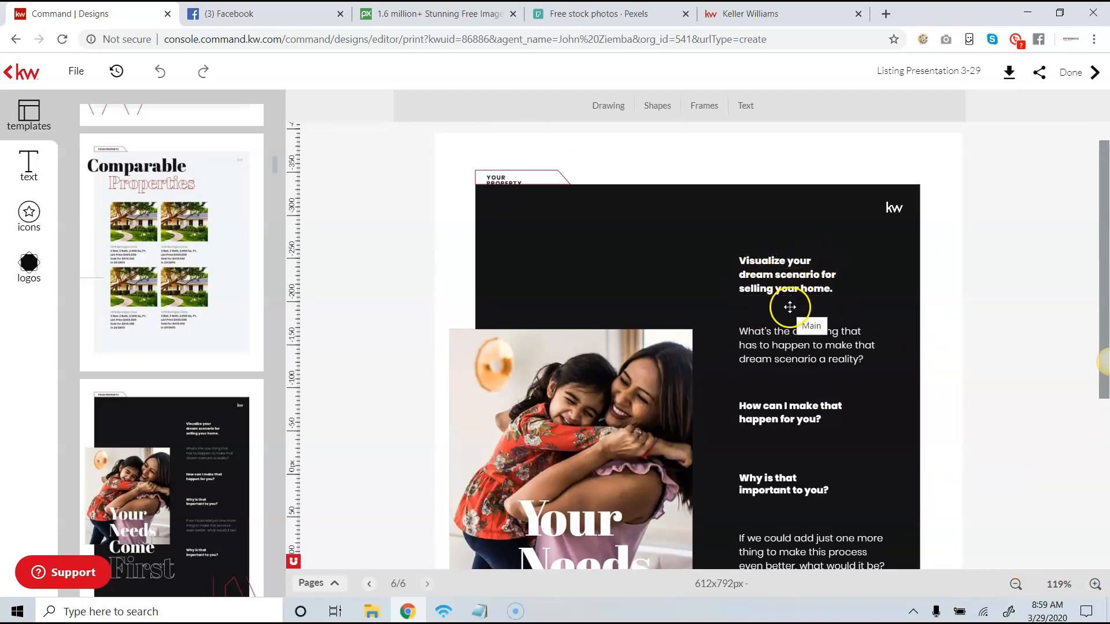
pyautogui.scroll(-5, 772, 319)
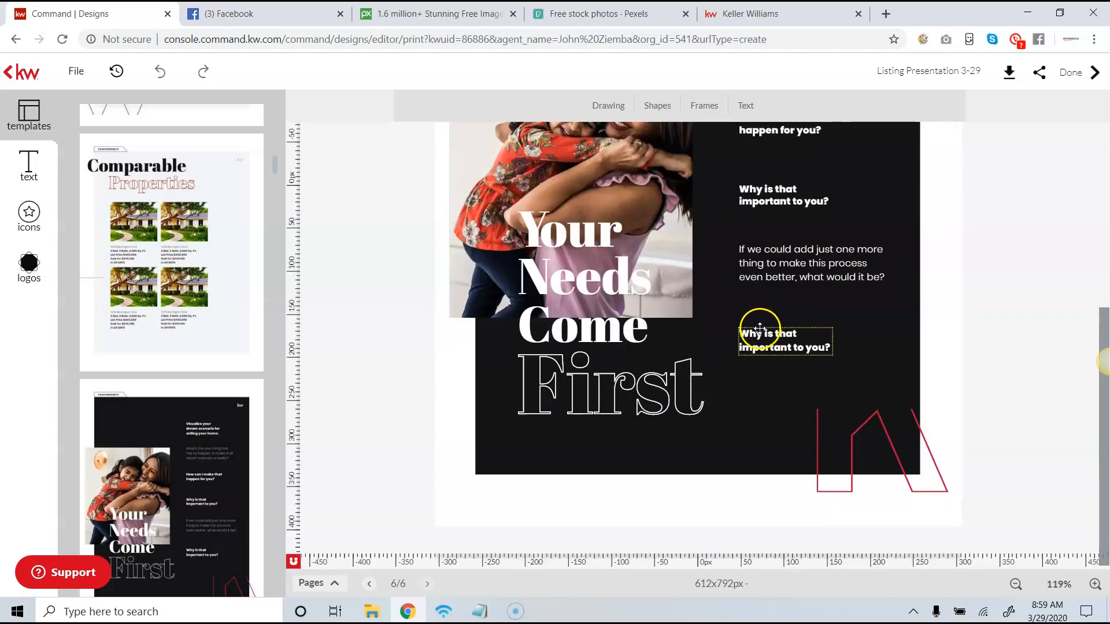
pyautogui.scroll(3, 763, 318)
pyautogui.scroll(-2, 766, 321)
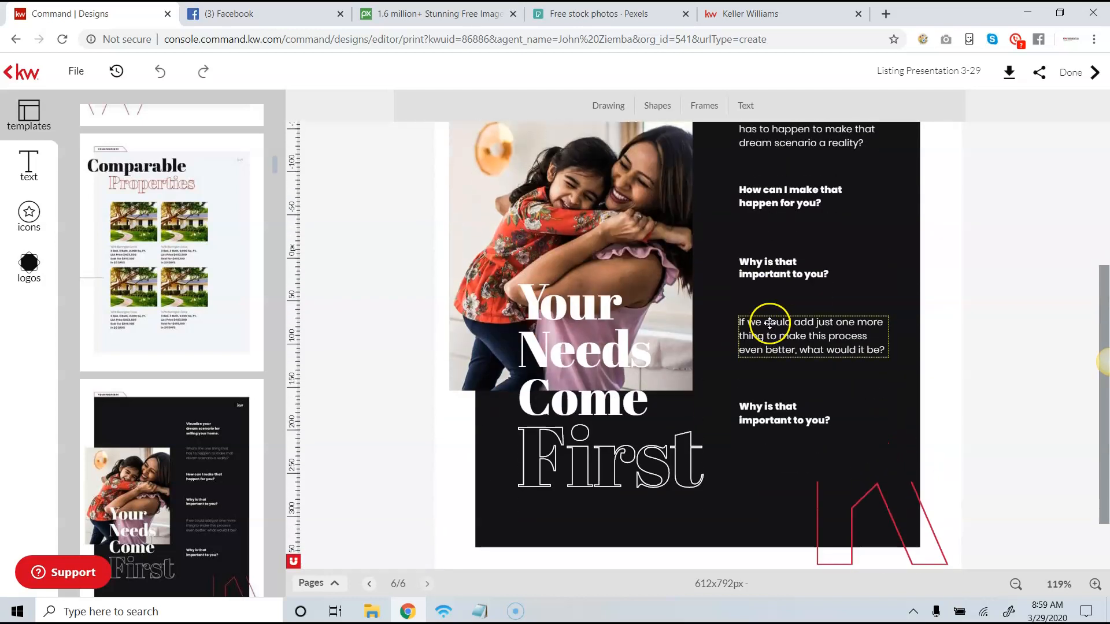
pyautogui.scroll(1, 769, 325)
pyautogui.scroll(1, 770, 328)
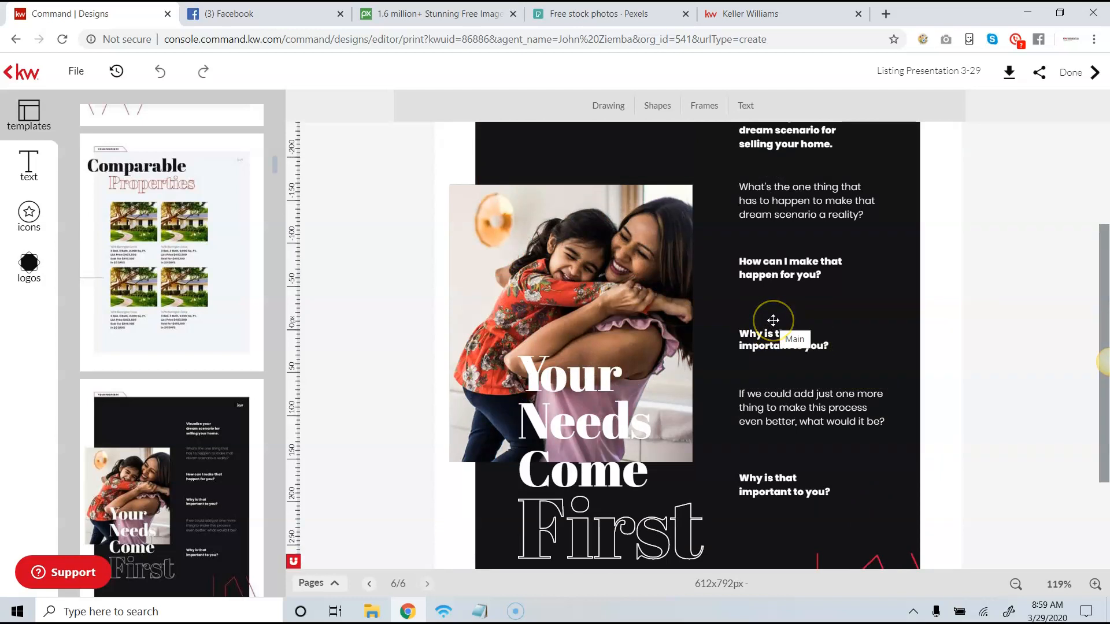
pyautogui.scroll(2, 828, 333)
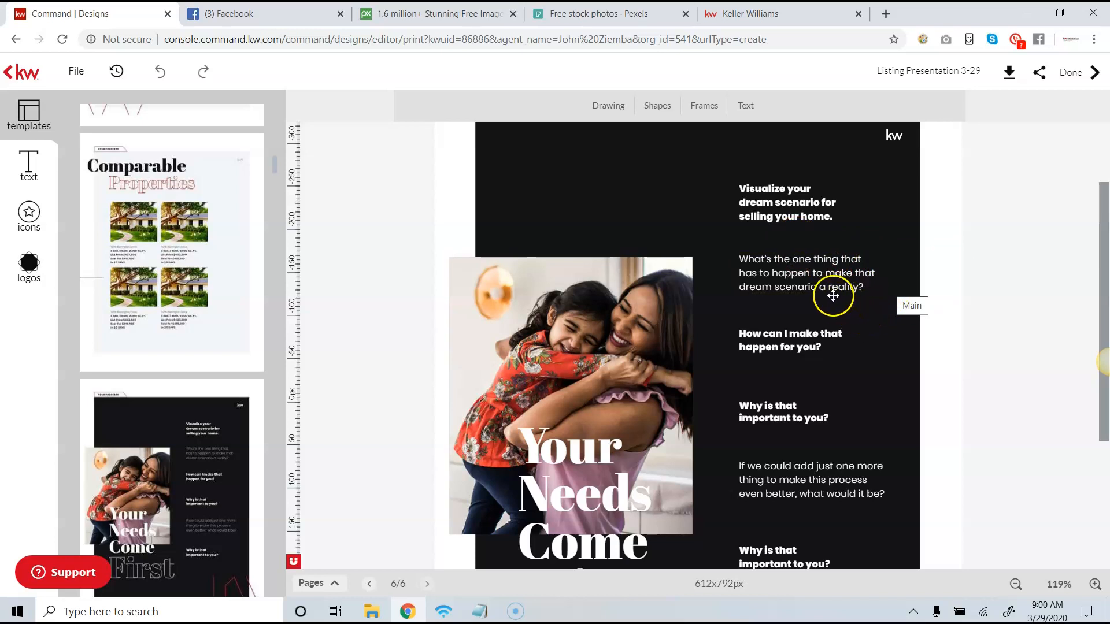
pyautogui.scroll(-1, 831, 311)
pyautogui.scroll(-1, 825, 334)
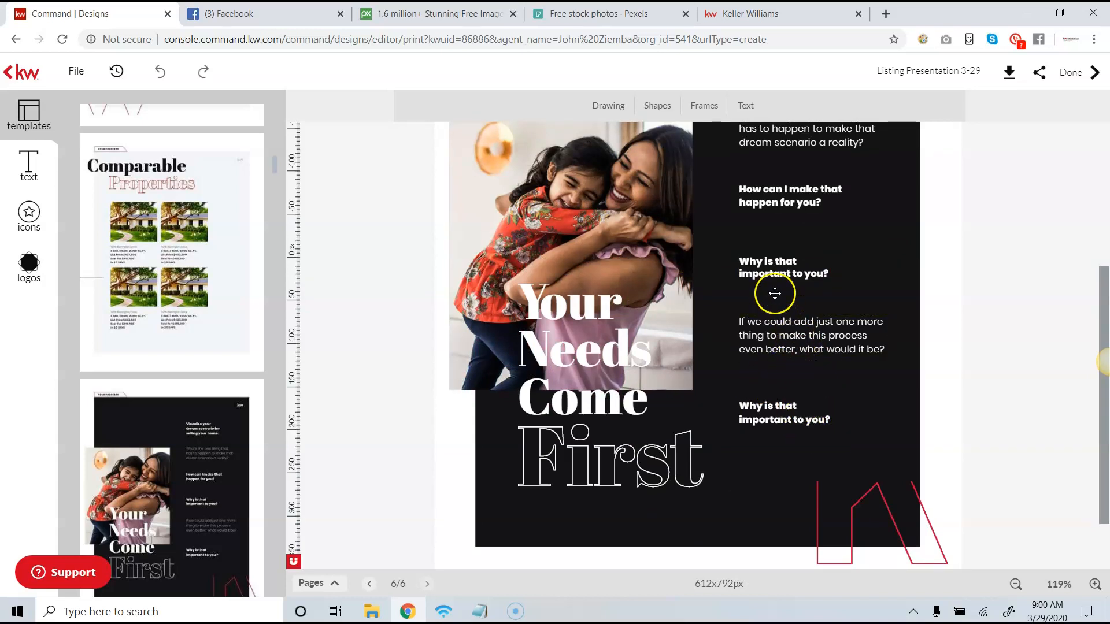
pyautogui.scroll(-1, 772, 312)
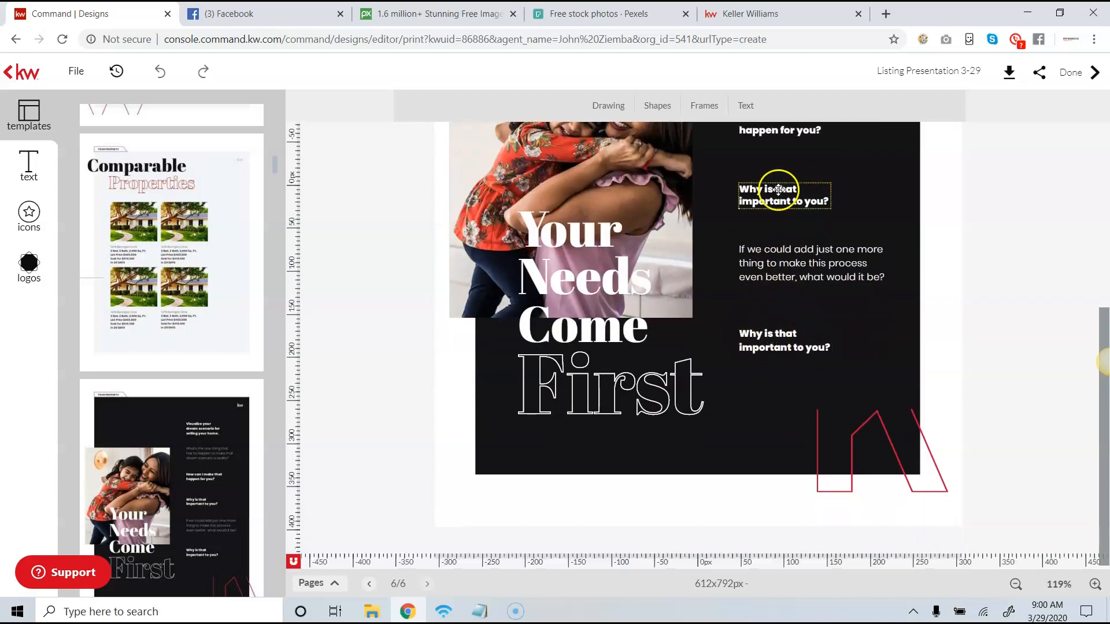
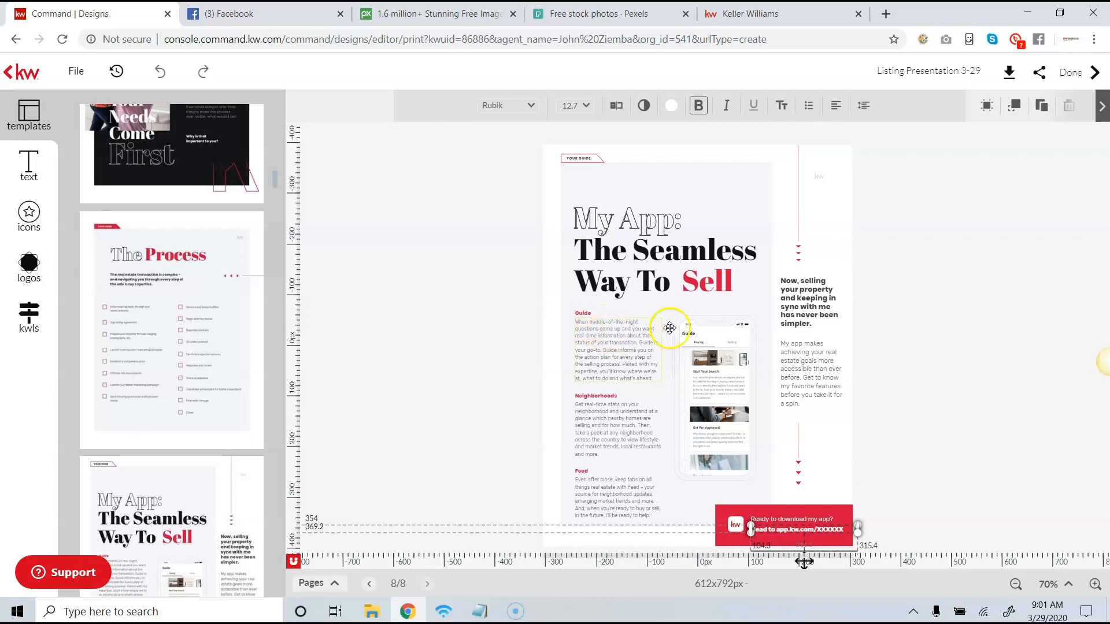
# - Add new pages from the "The Process" and "Your Custom Marketing Plan" templates and review the marketing plan page
pyautogui.click(164, 281)
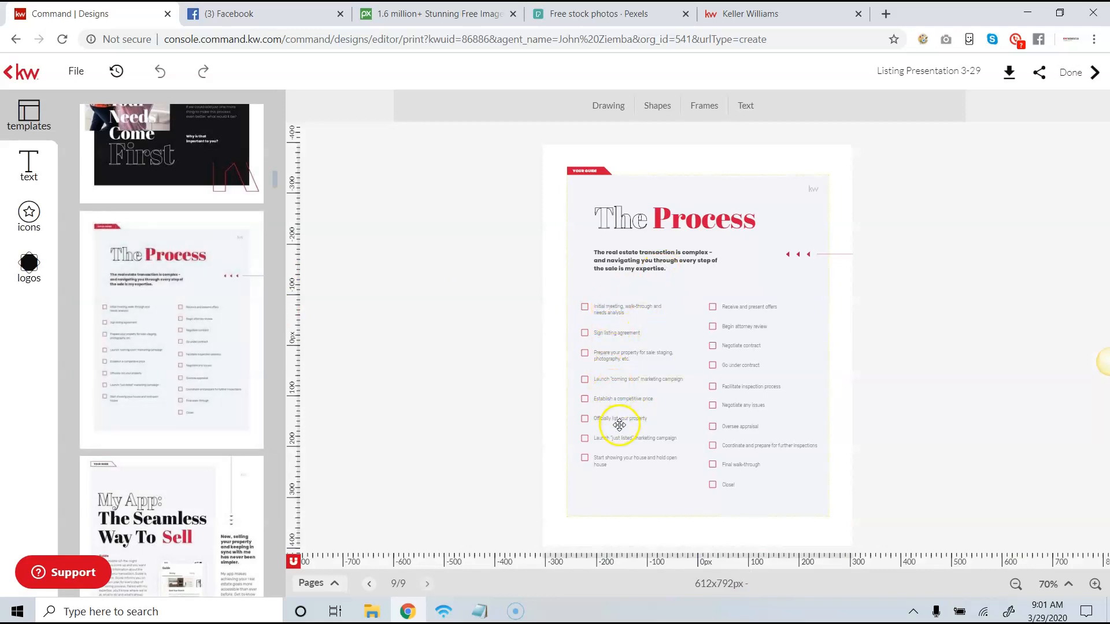
pyautogui.scroll(-8, 273, 187)
pyautogui.moveTo(218, 260)
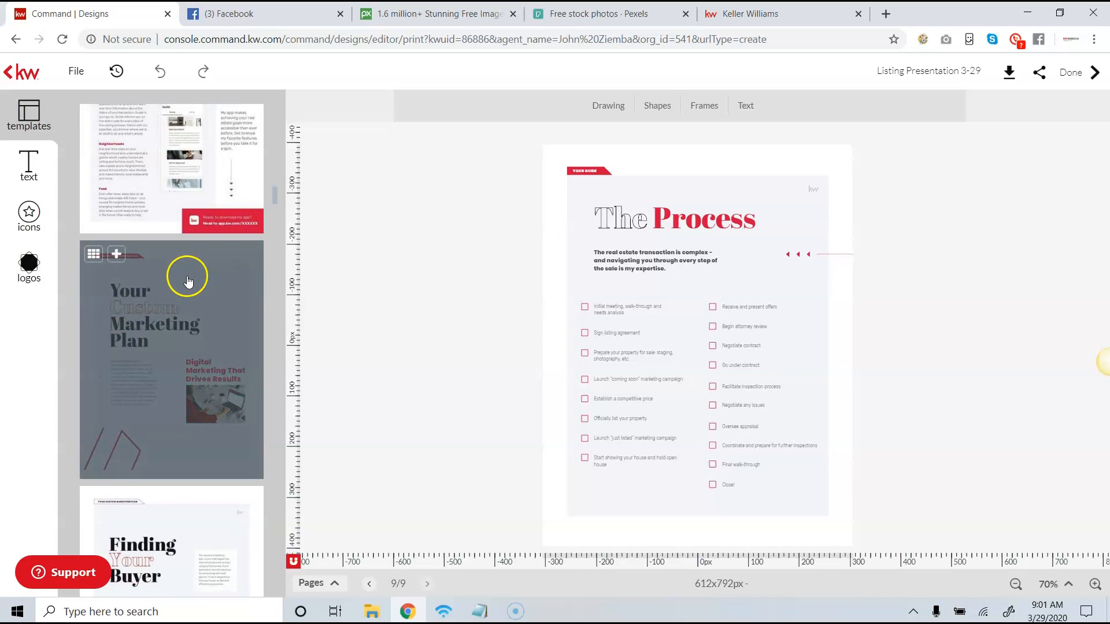
pyautogui.click(116, 255)
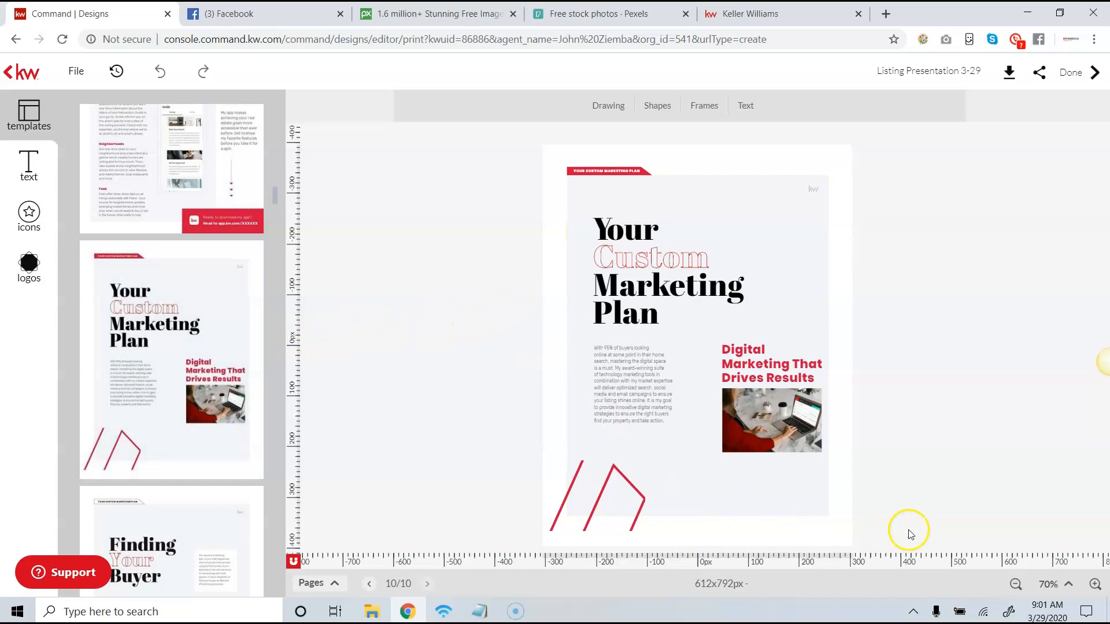
pyautogui.click(1095, 585)
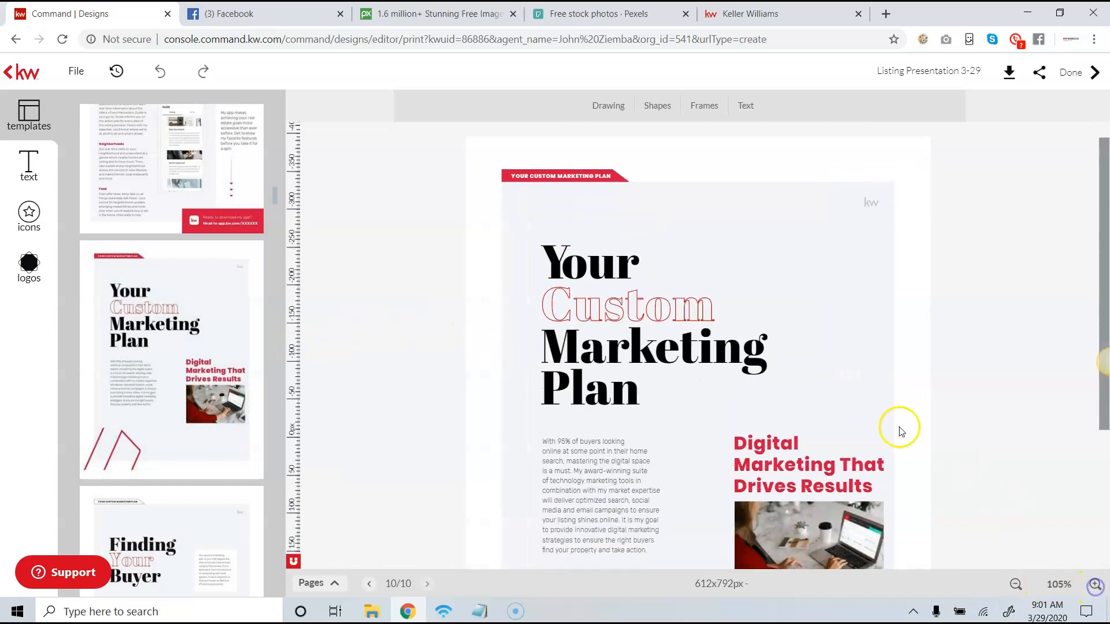
pyautogui.scroll(-3, 900, 431)
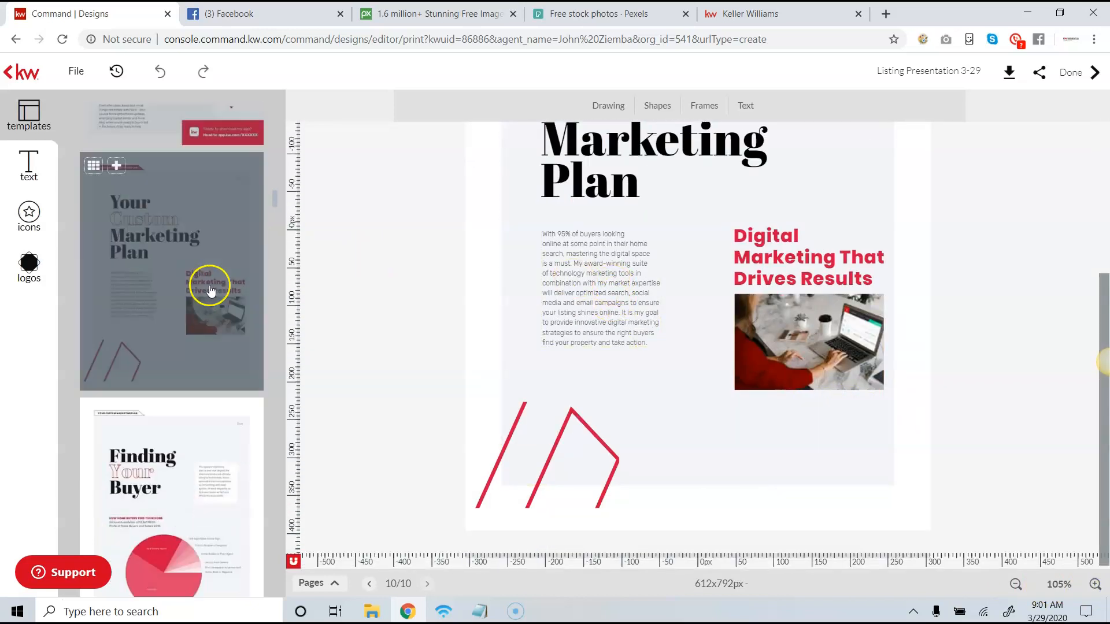
# - Add a new page from the "Finding Your Buyer" template and review its pie chart of how home buyers find their home
pyautogui.scroll(-5, 214, 289)
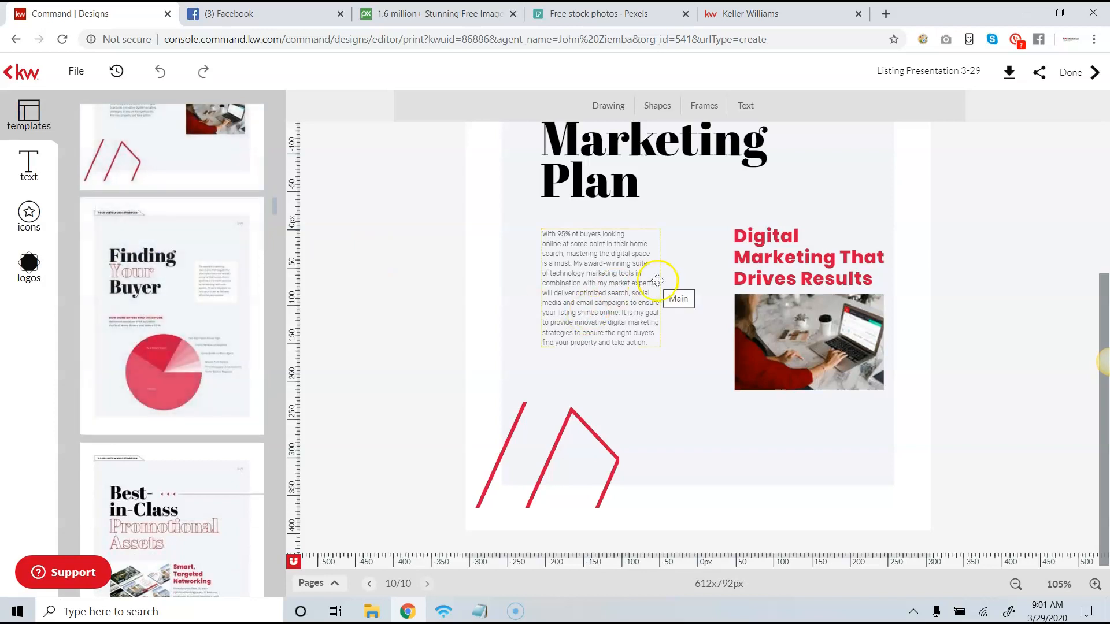
pyautogui.click(116, 211)
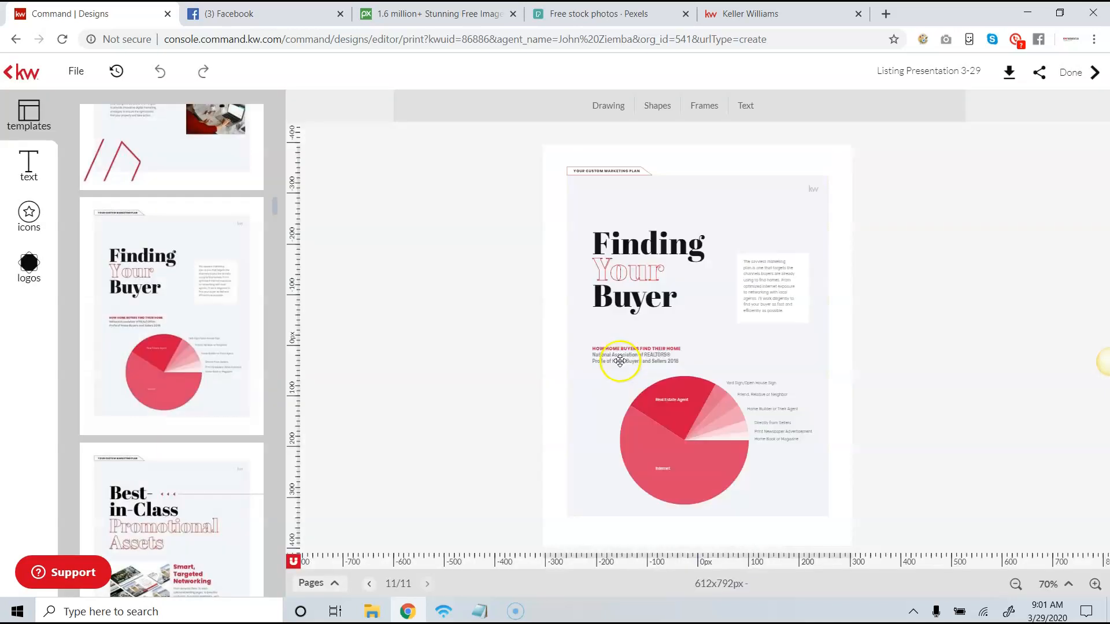
pyautogui.click(1095, 584)
pyautogui.click(1095, 585)
pyautogui.click(1094, 585)
pyautogui.click(1094, 585)
pyautogui.click(1094, 584)
pyautogui.click(1094, 585)
pyautogui.click(1094, 585)
pyautogui.scroll(-5, 917, 355)
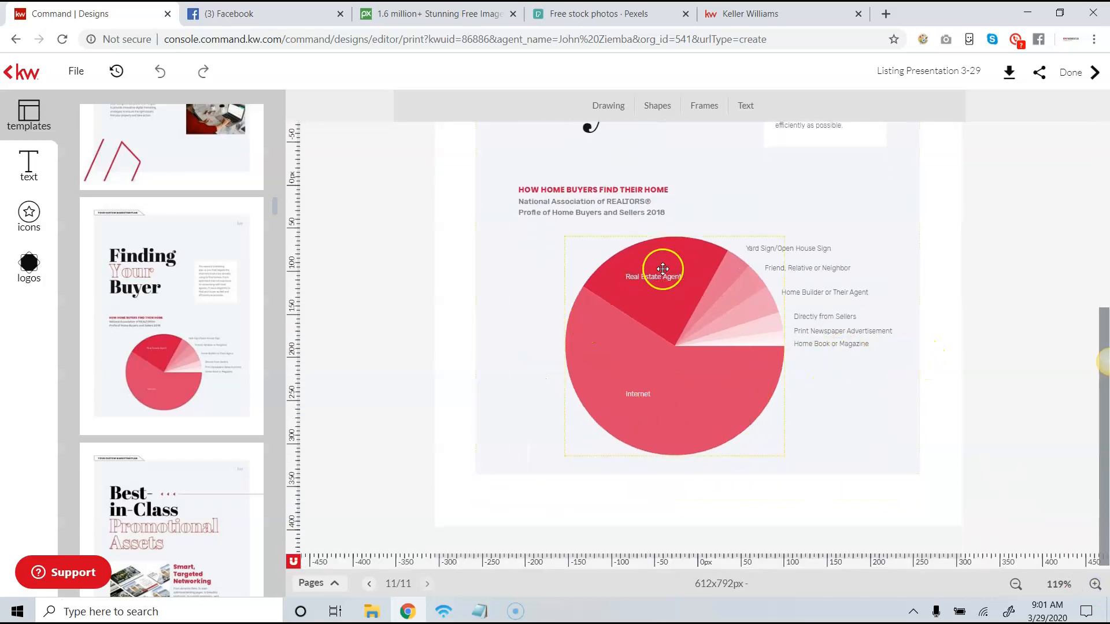
# - Add a new page from the "Best-in-Class Promotional Assets" template and review its Smart, Targeted Networking section
pyautogui.scroll(-3, 243, 341)
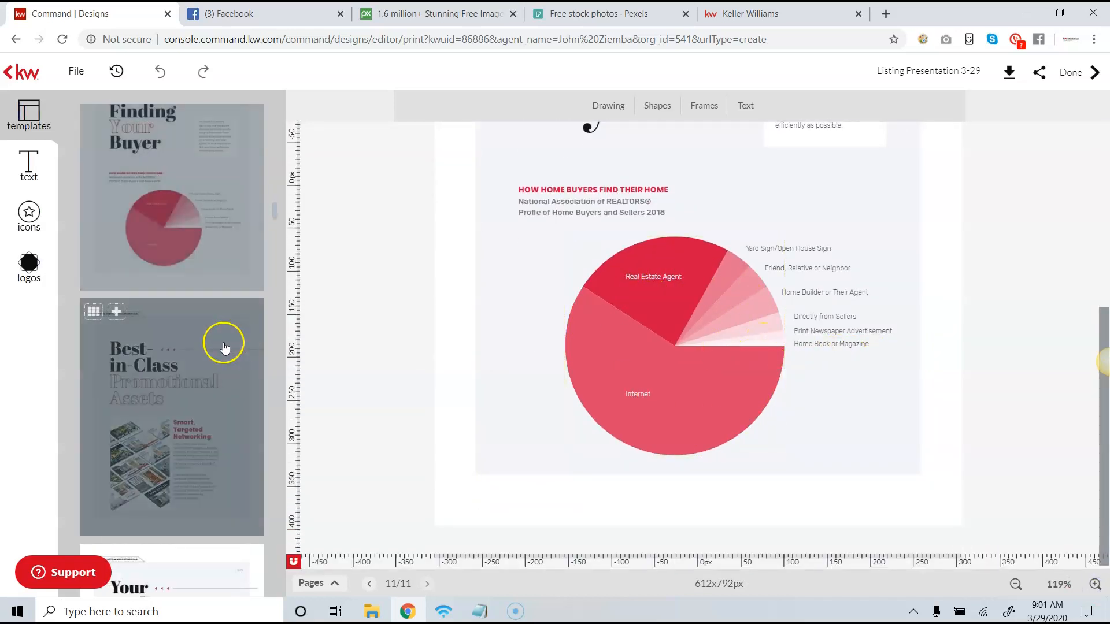
pyautogui.click(121, 312)
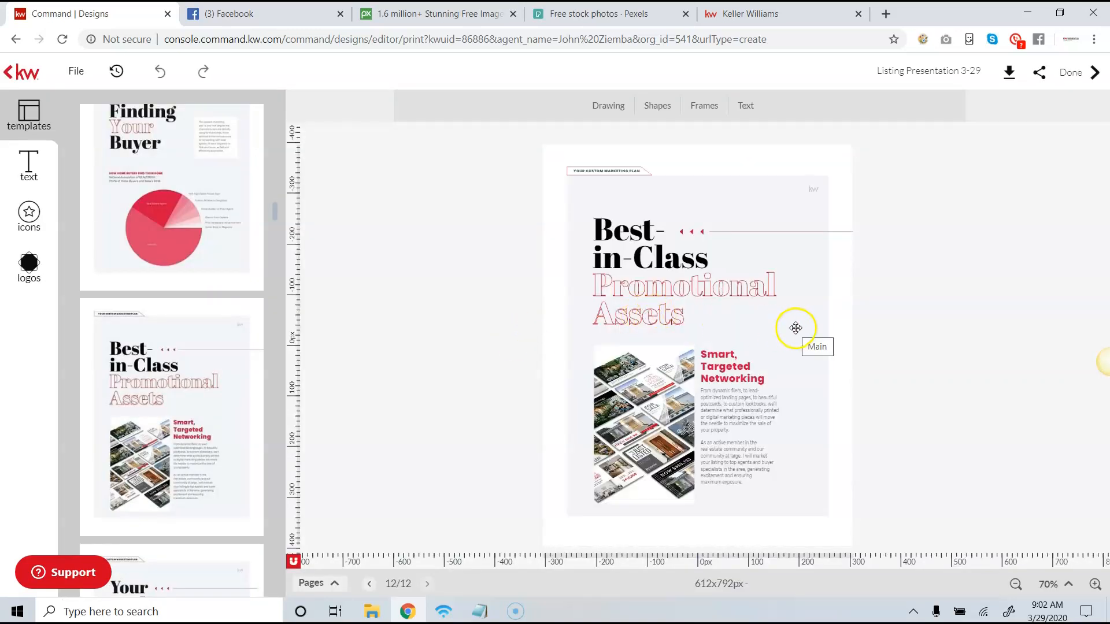
pyautogui.click(1094, 584)
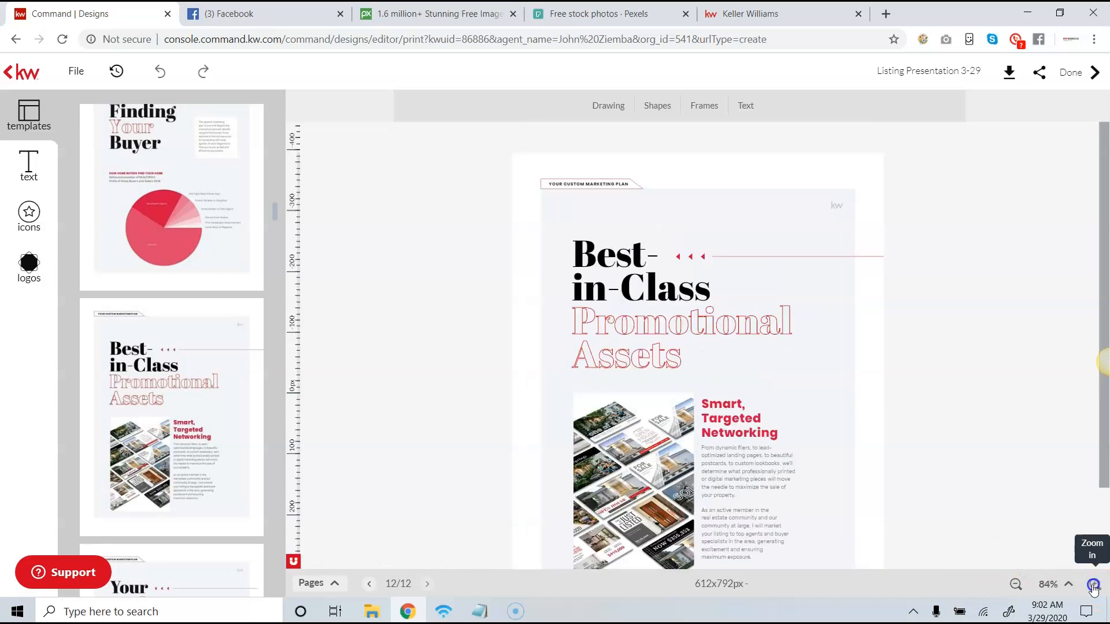
pyautogui.click(1095, 584)
pyautogui.scroll(-4, 802, 334)
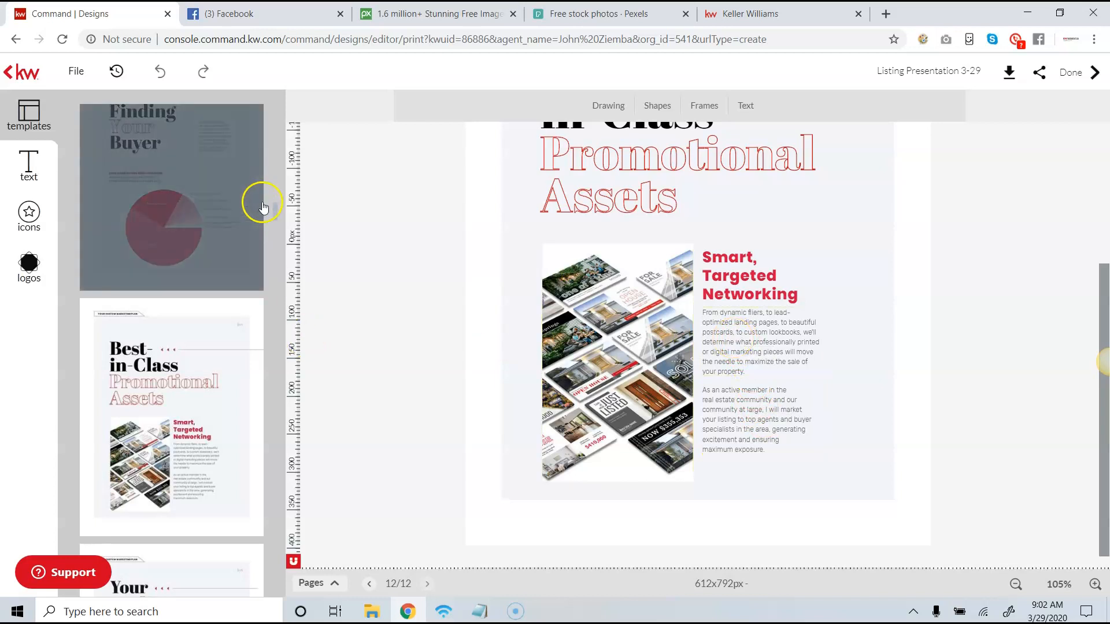
# - Add a new page to the presentation from the "Your Media Plan" template
pyautogui.scroll(-5, 268, 221)
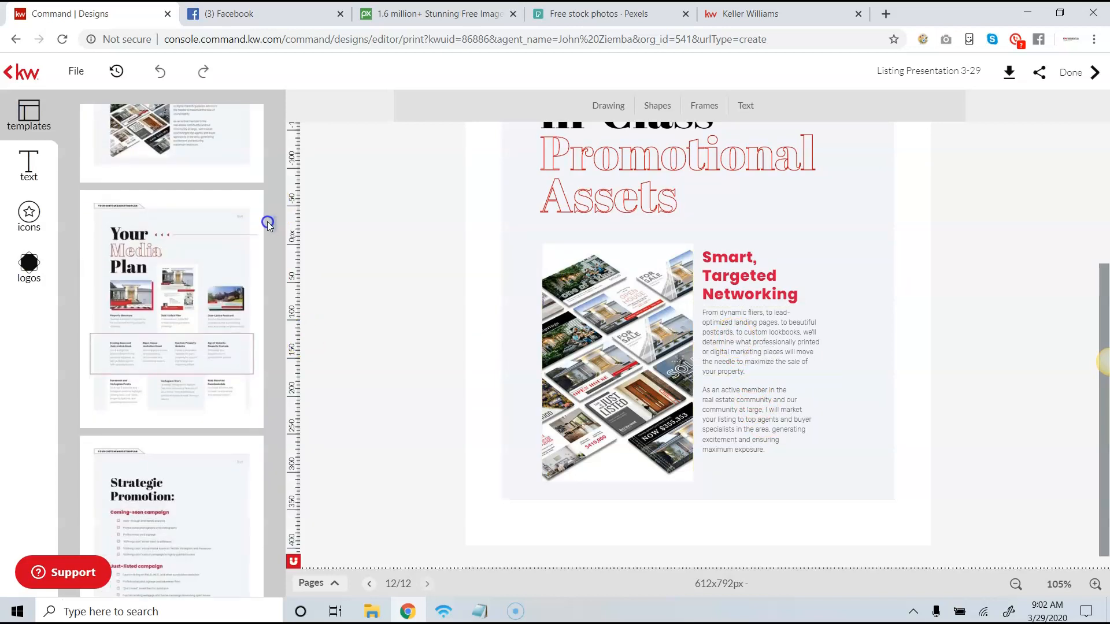
pyautogui.moveTo(144, 227)
pyautogui.click(122, 209)
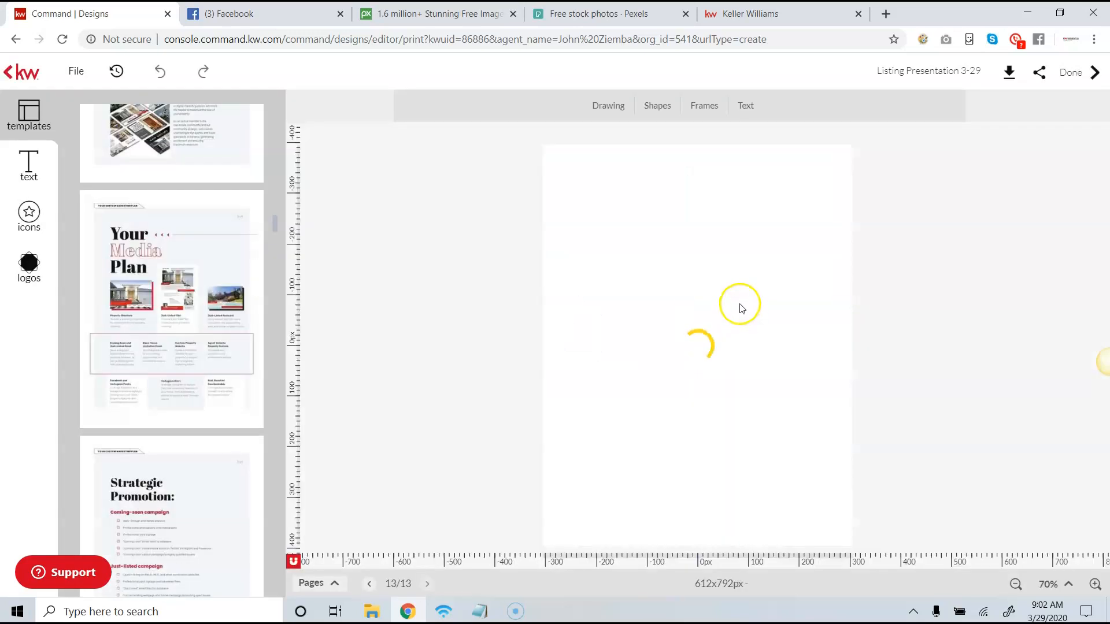
# - Examine the media plan page's email, website, postcard and Instagram items at an enlarged view, checking individual text boxes
pyautogui.click(1096, 585)
pyautogui.click(1096, 585)
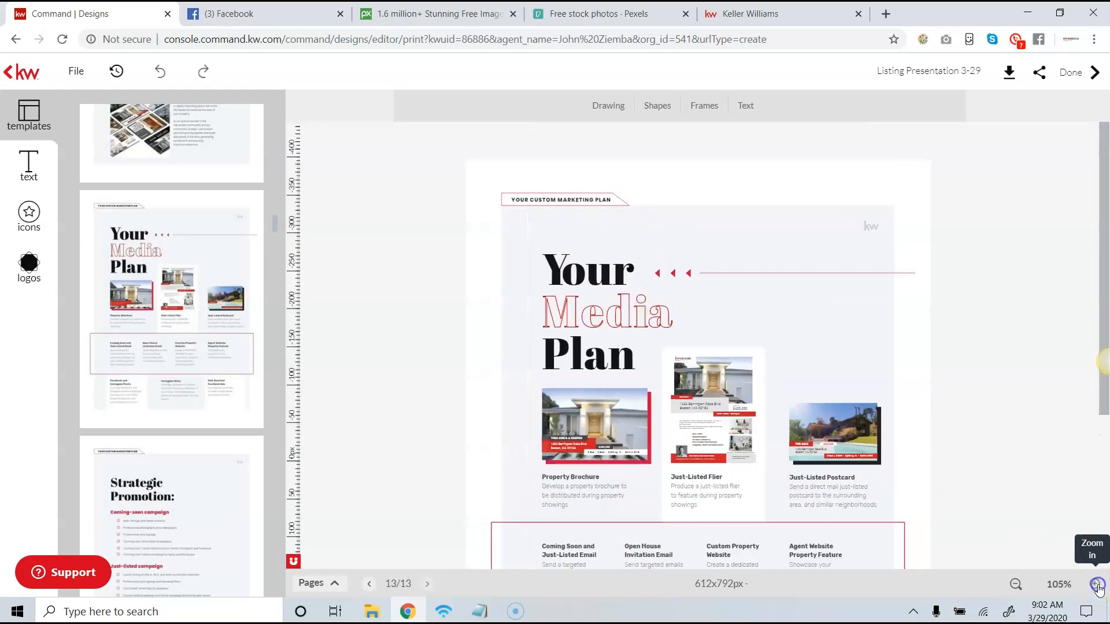
pyautogui.click(1096, 585)
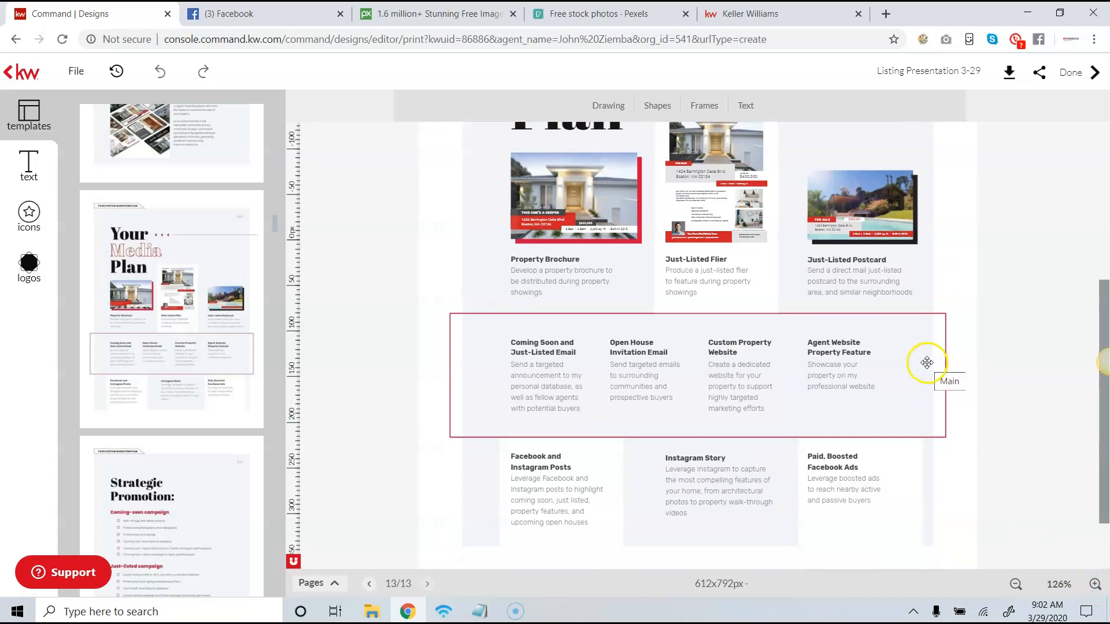
pyautogui.click(841, 352)
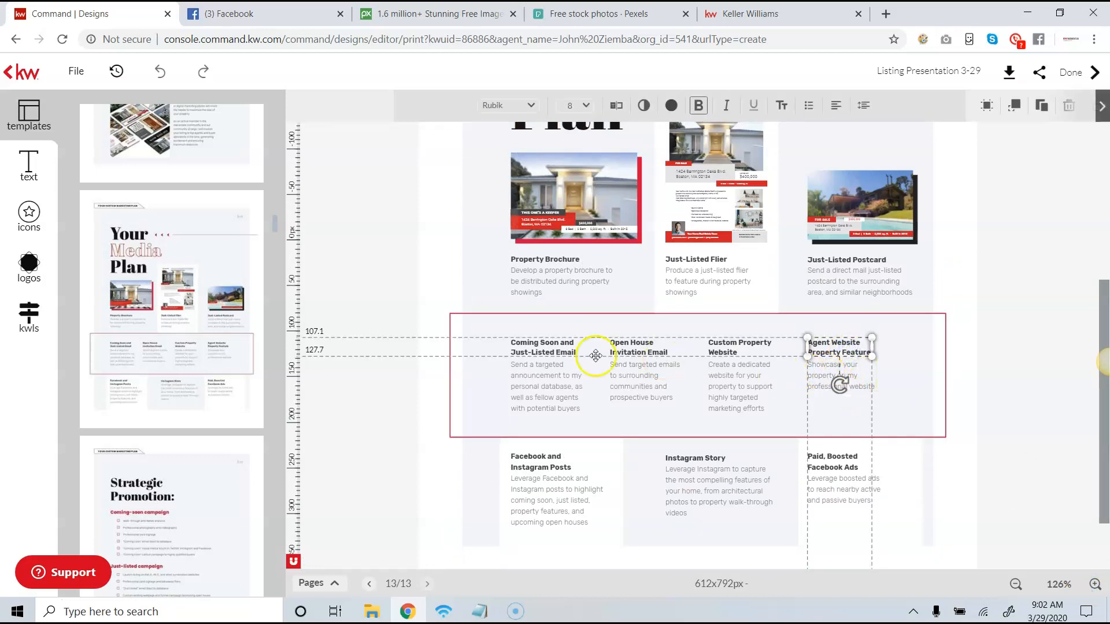
pyautogui.click(546, 355)
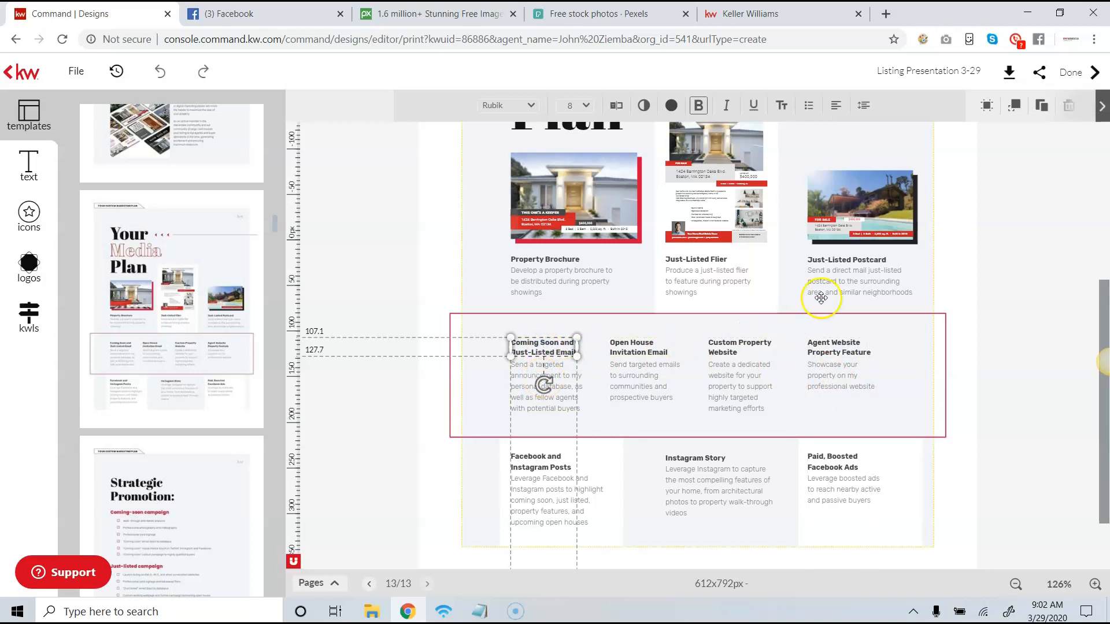
pyautogui.click(833, 270)
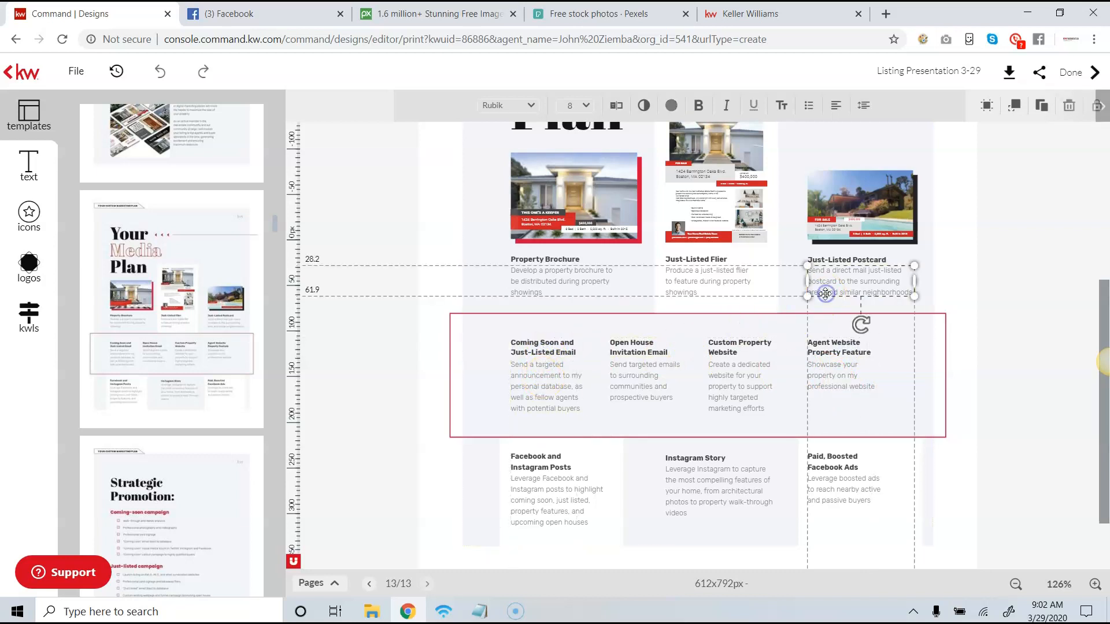
pyautogui.click(835, 262)
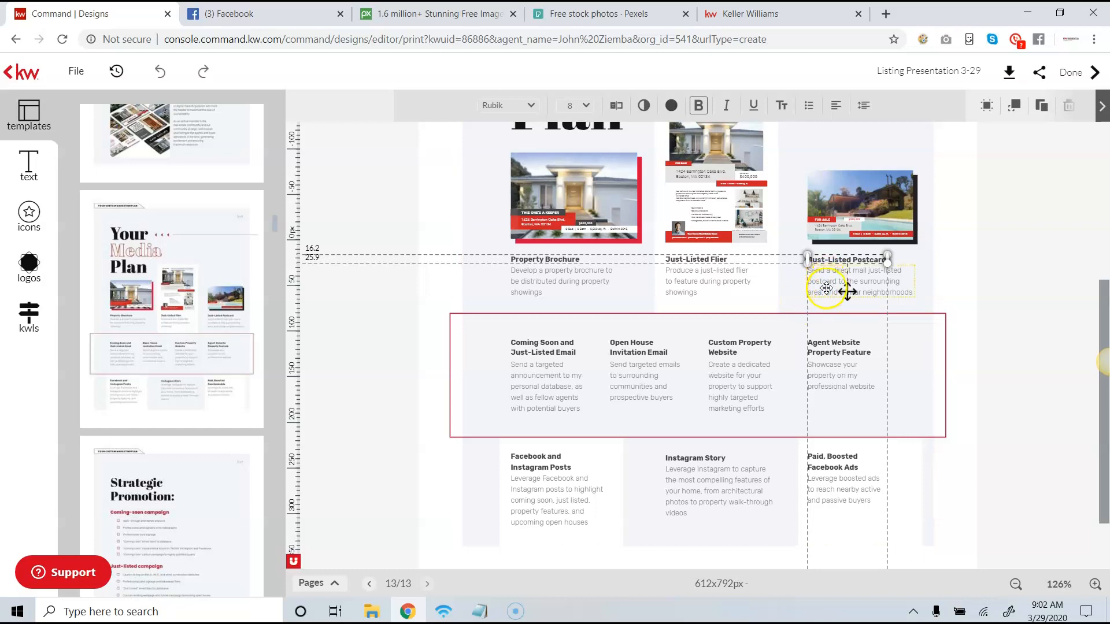
pyautogui.scroll(-1, 831, 270)
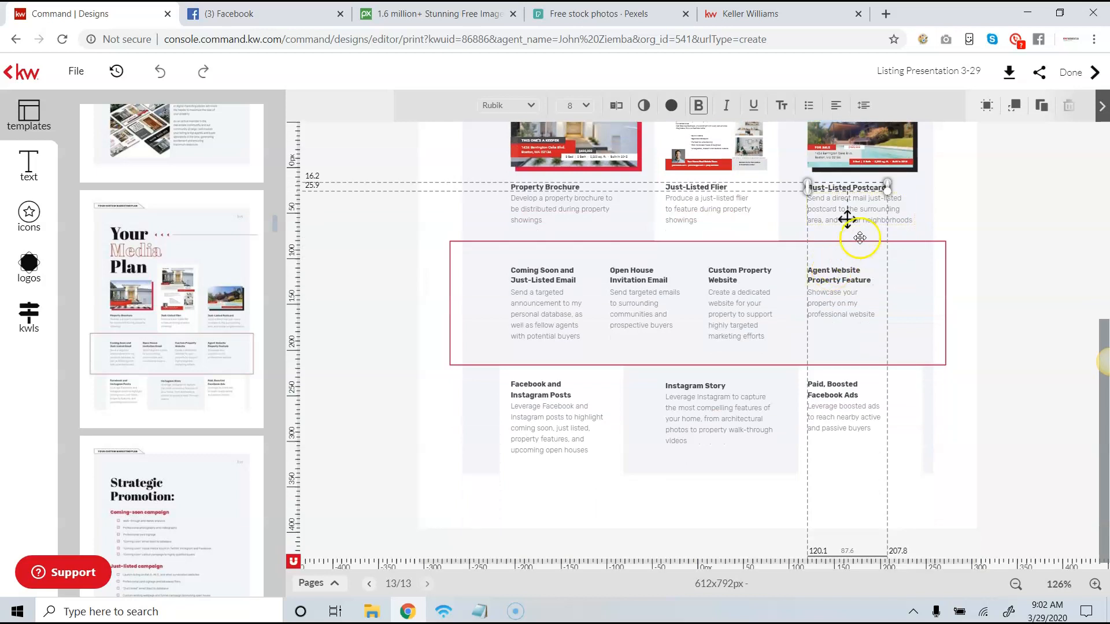
pyautogui.click(684, 387)
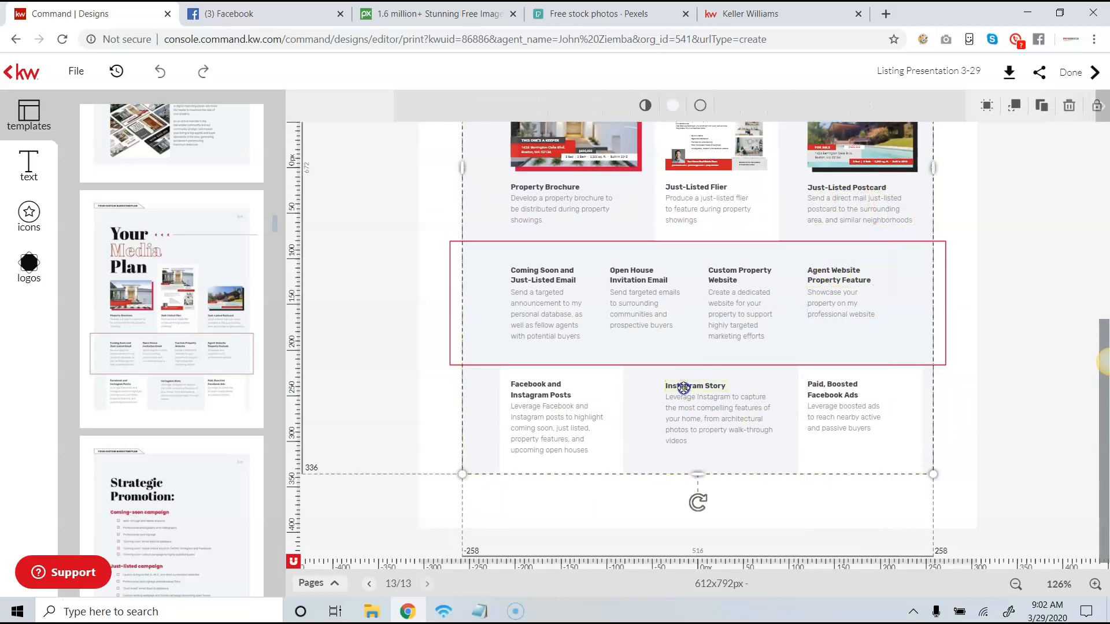
pyautogui.click(684, 388)
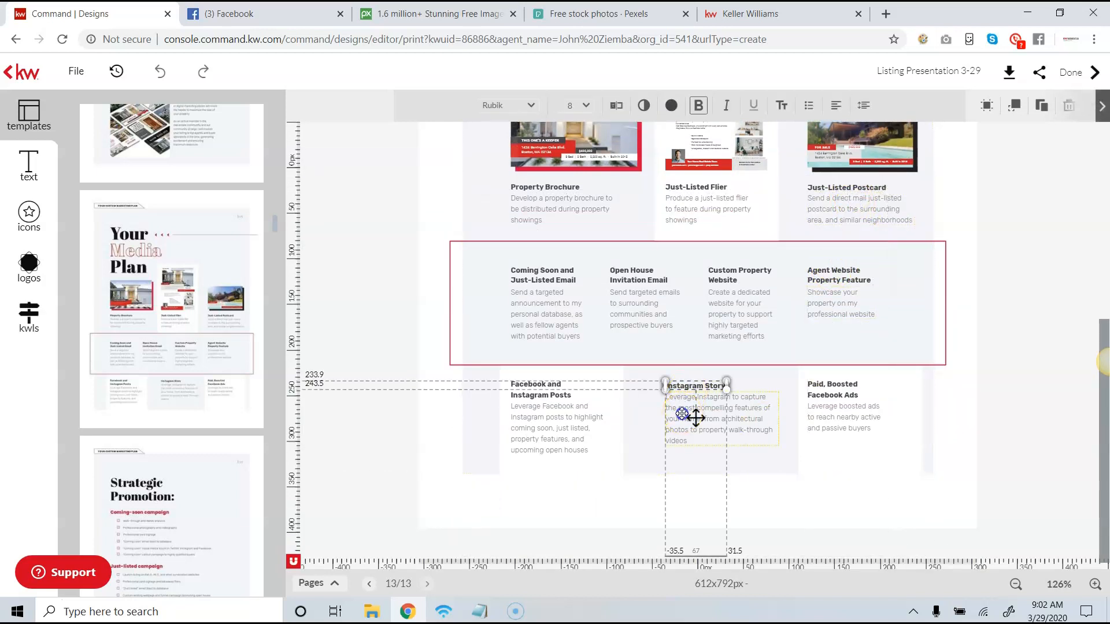
pyautogui.click(696, 417)
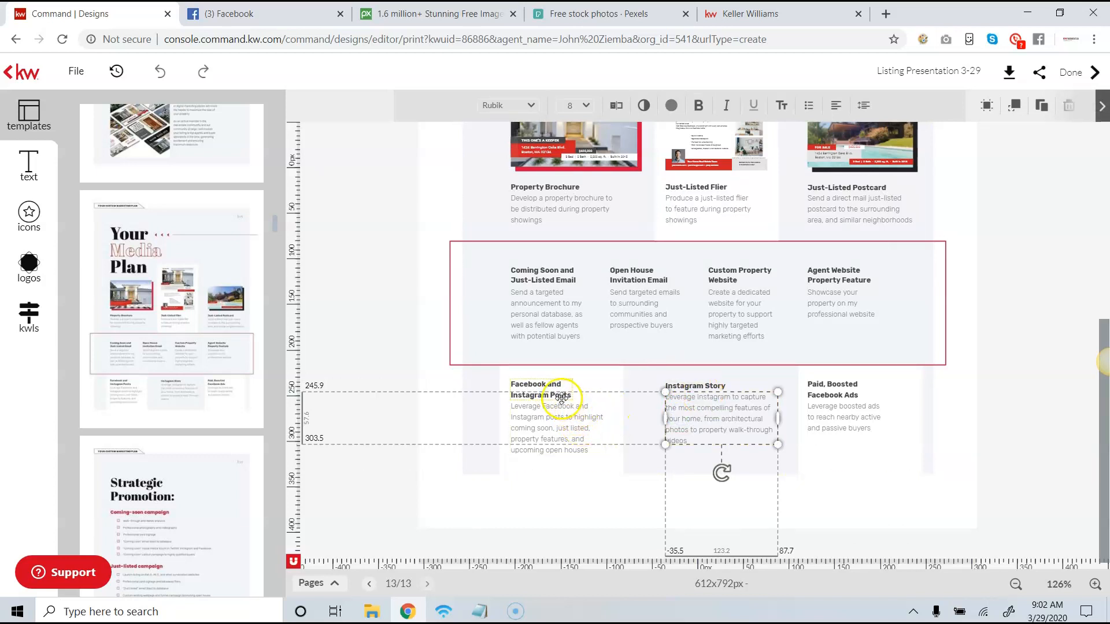
# - Add a new page from the "Strategic Promotion" template and review its coming-soon and just-listed campaign checklists
pyautogui.scroll(-3, 179, 322)
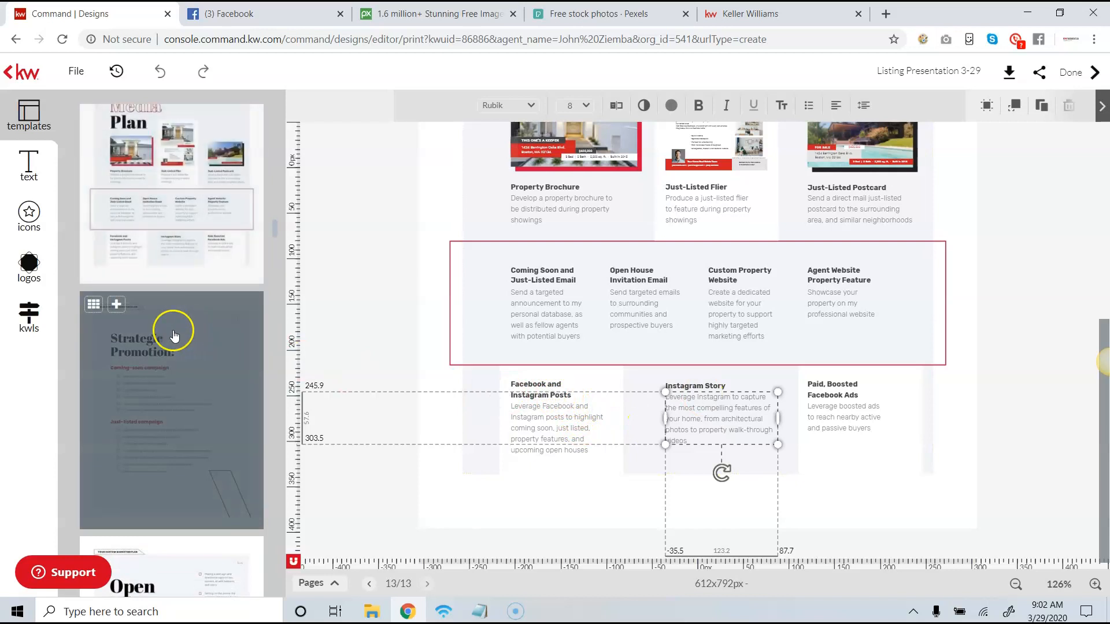
pyautogui.click(112, 305)
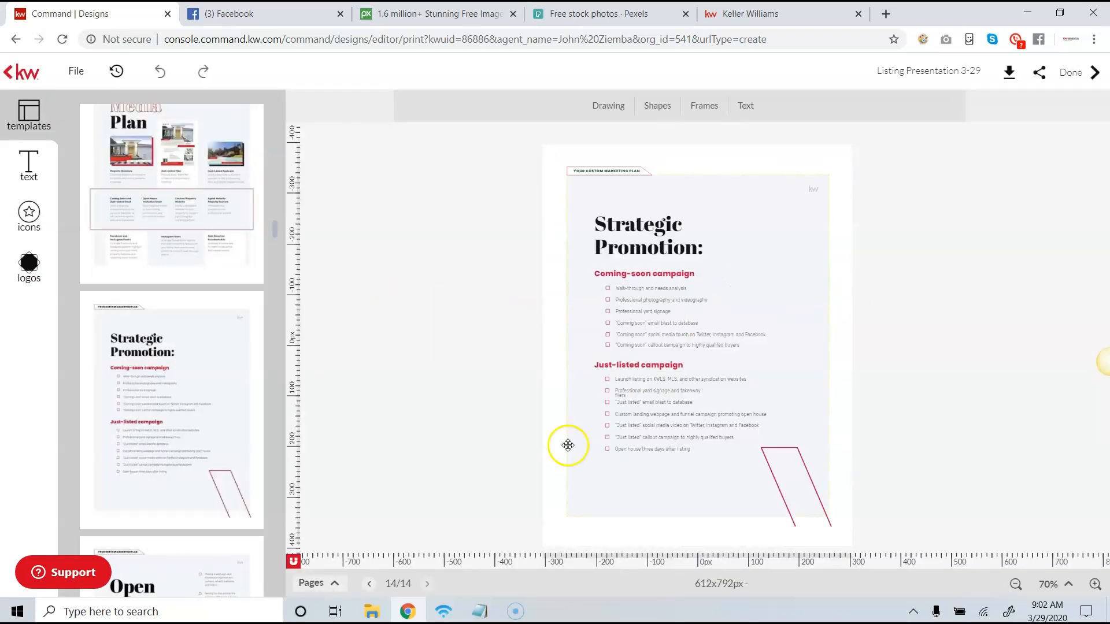
pyautogui.click(1095, 584)
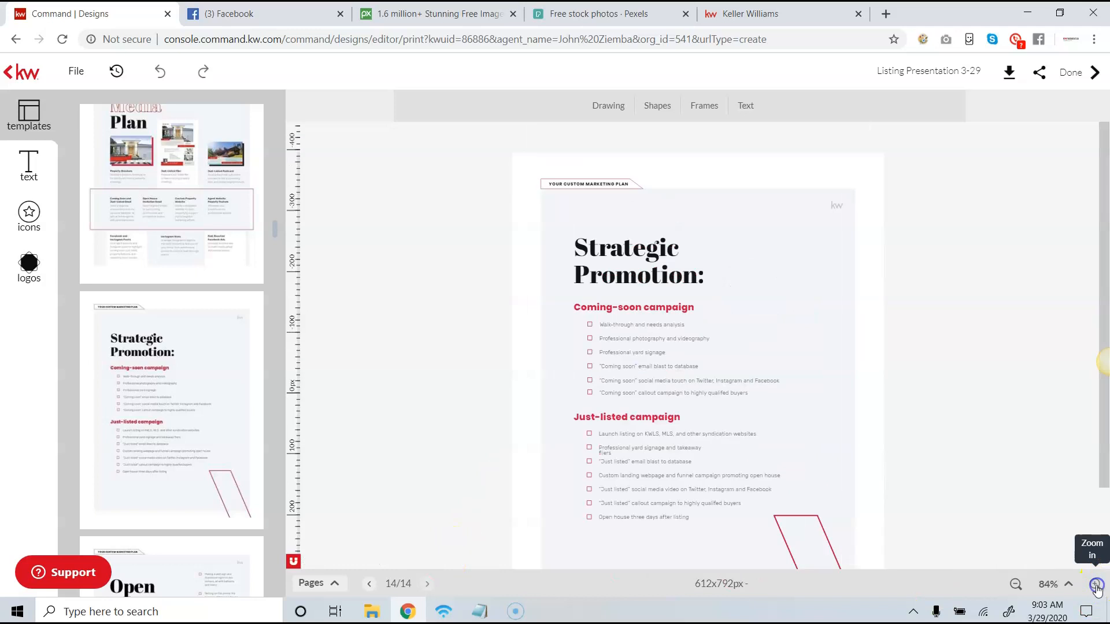
pyautogui.scroll(-3, 1043, 530)
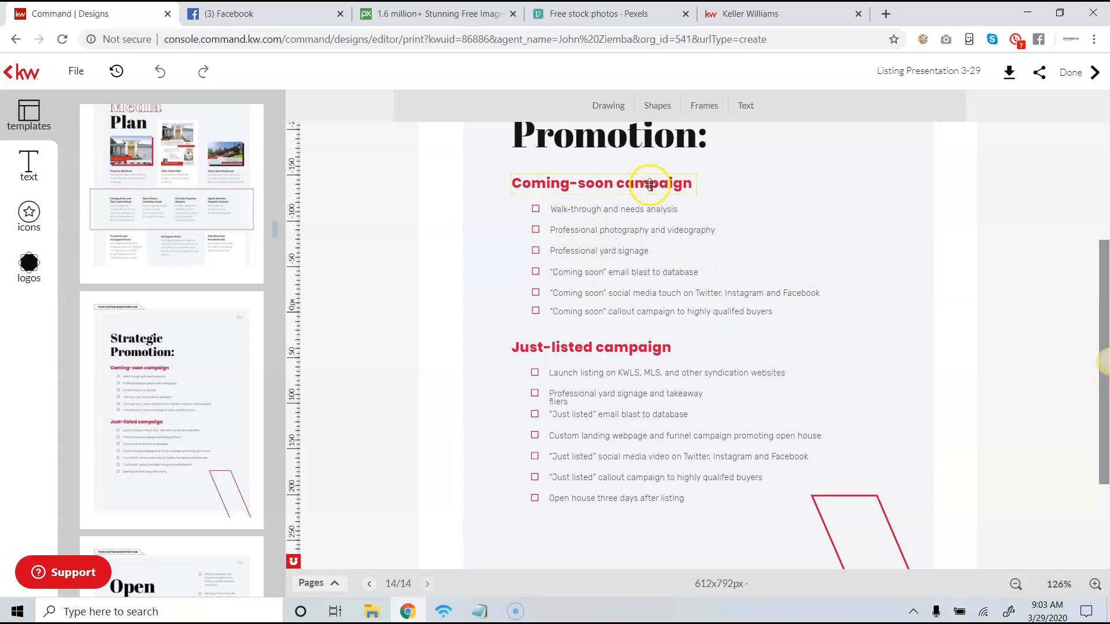
pyautogui.scroll(1, 602, 177)
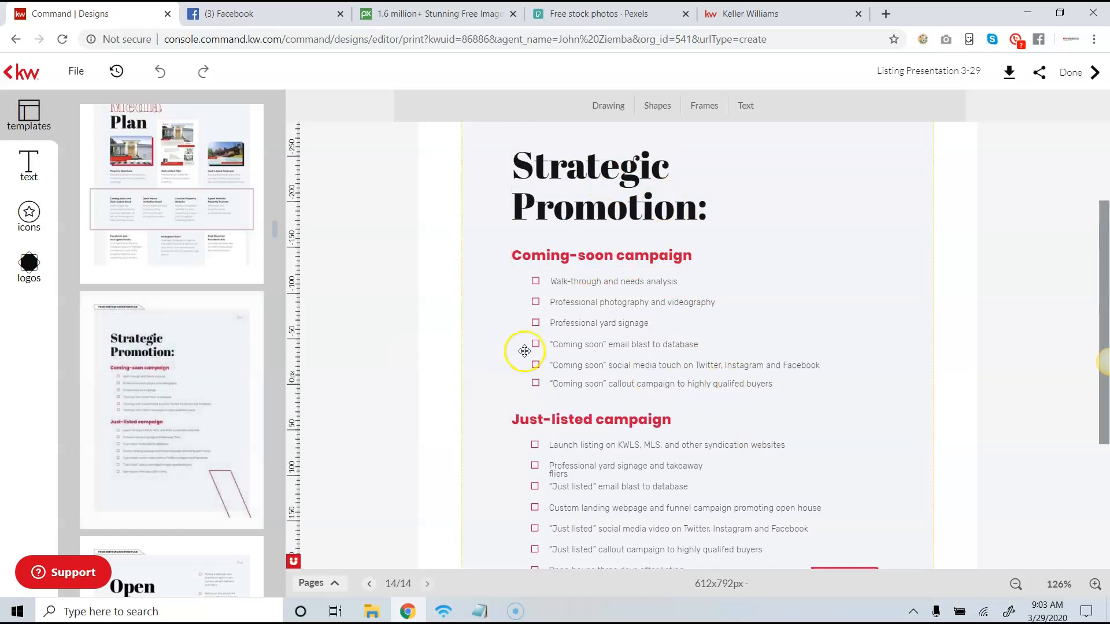
pyautogui.scroll(-2, 525, 350)
pyautogui.scroll(-1, 205, 325)
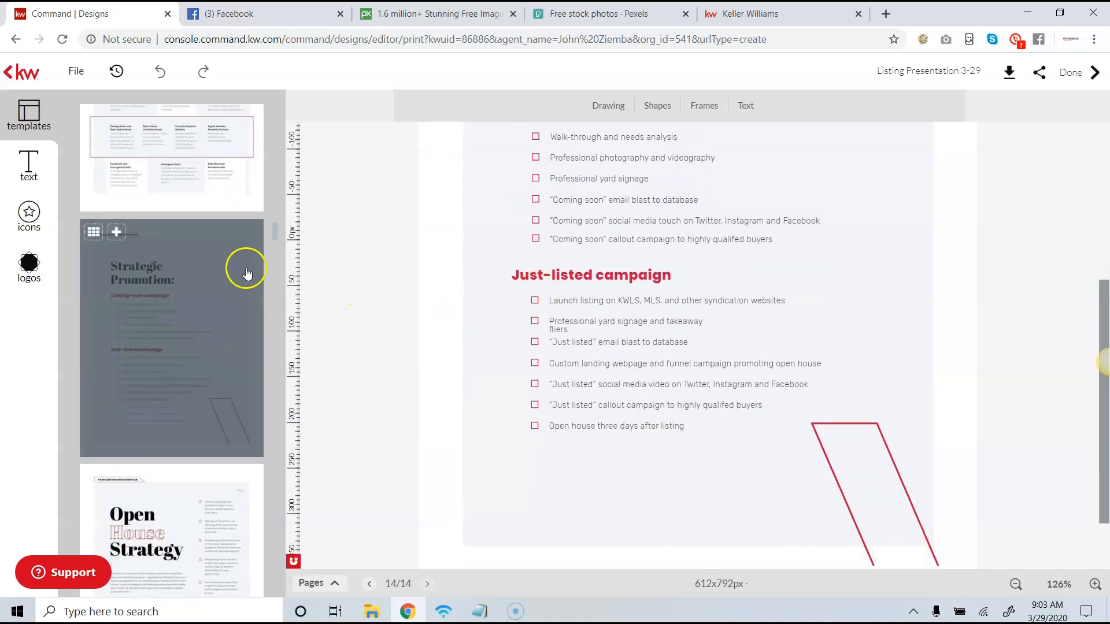
# - Add new pages from the "Open House Strategy" and "It's in the Details" templates and review the details page's marketing sections
pyautogui.scroll(-4, 243, 277)
pyautogui.click(190, 257)
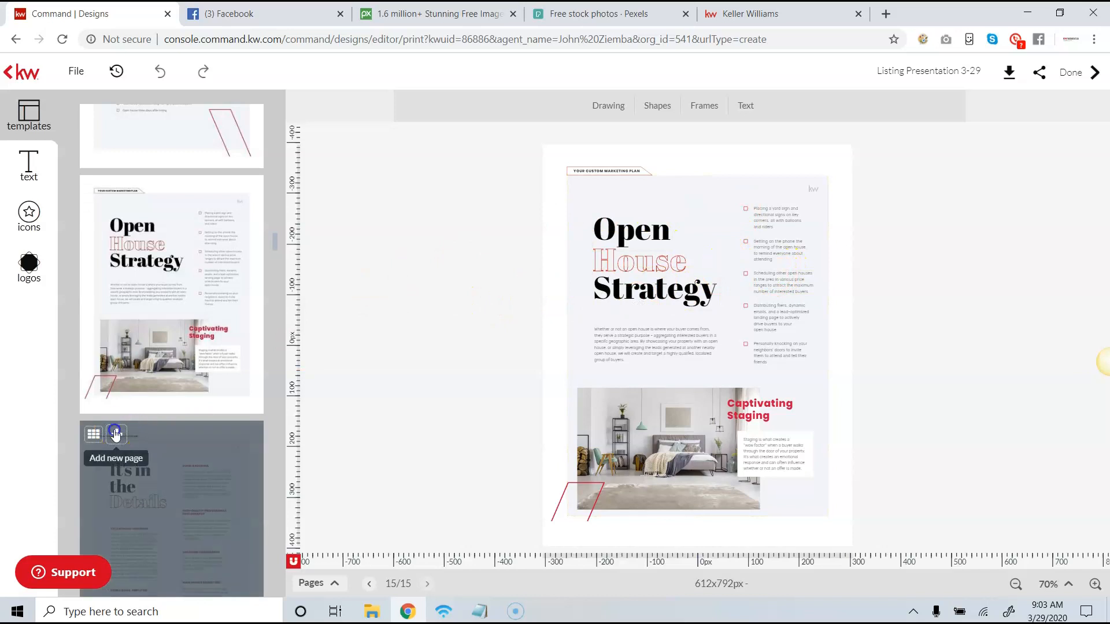
pyautogui.click(114, 433)
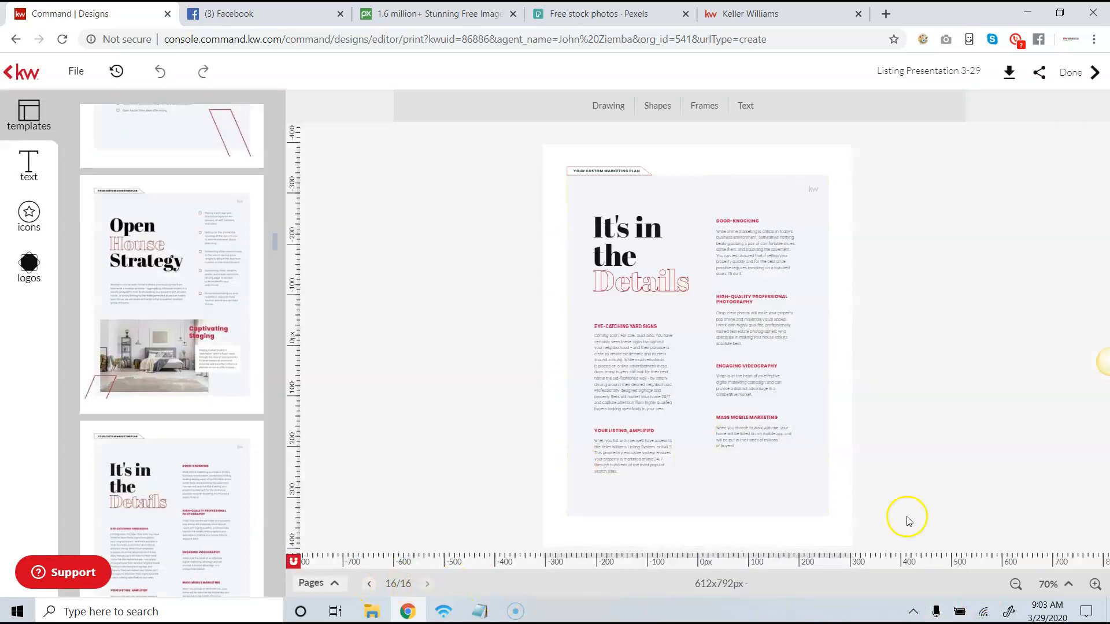
pyautogui.click(1094, 585)
pyautogui.click(1093, 585)
pyautogui.click(1093, 585)
pyautogui.scroll(-3, 982, 428)
pyautogui.scroll(1, 823, 213)
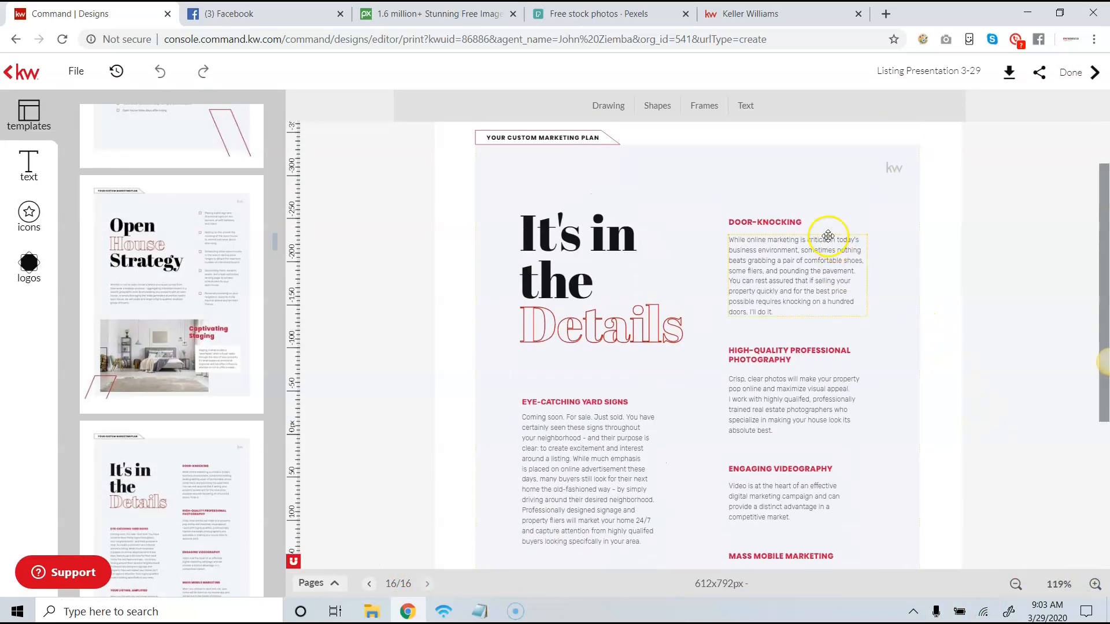
pyautogui.scroll(-4, 793, 229)
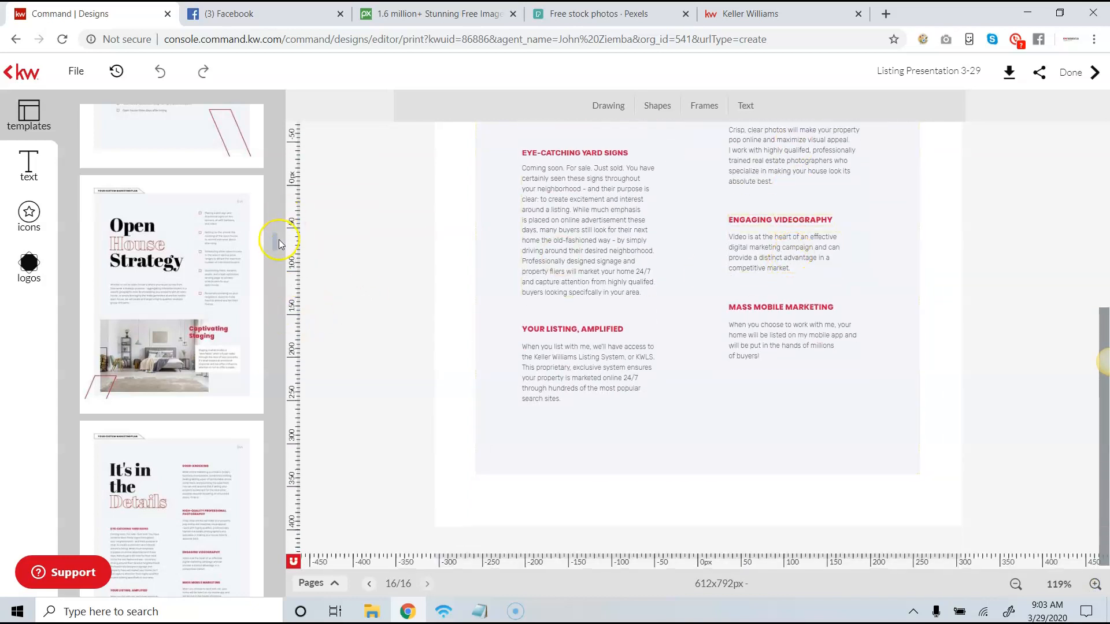
# - Add a new page from the "Real Experience Real Expertise" template and review its biography, statistics and value proposition at an enlarged view
pyautogui.scroll(-8, 276, 246)
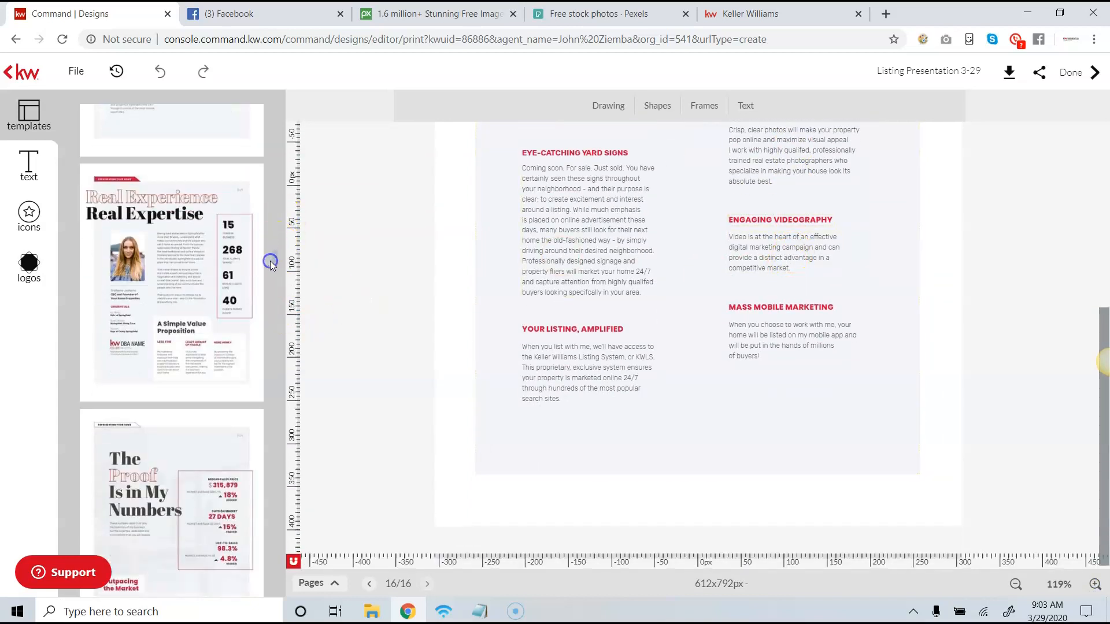
pyautogui.click(805, 250)
pyautogui.click(815, 219)
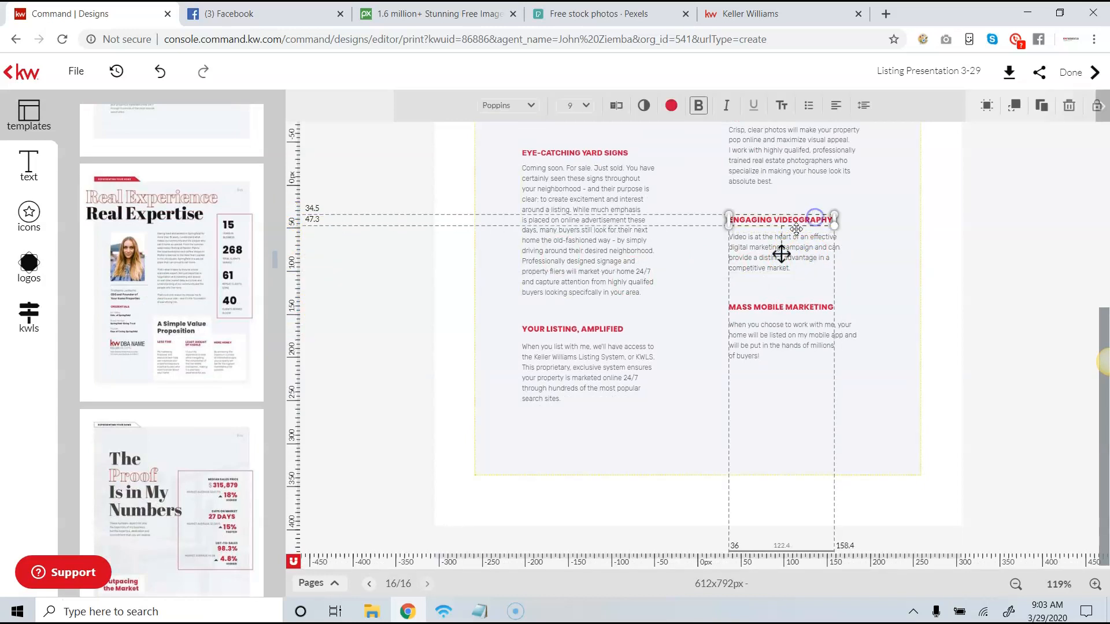
pyautogui.click(120, 181)
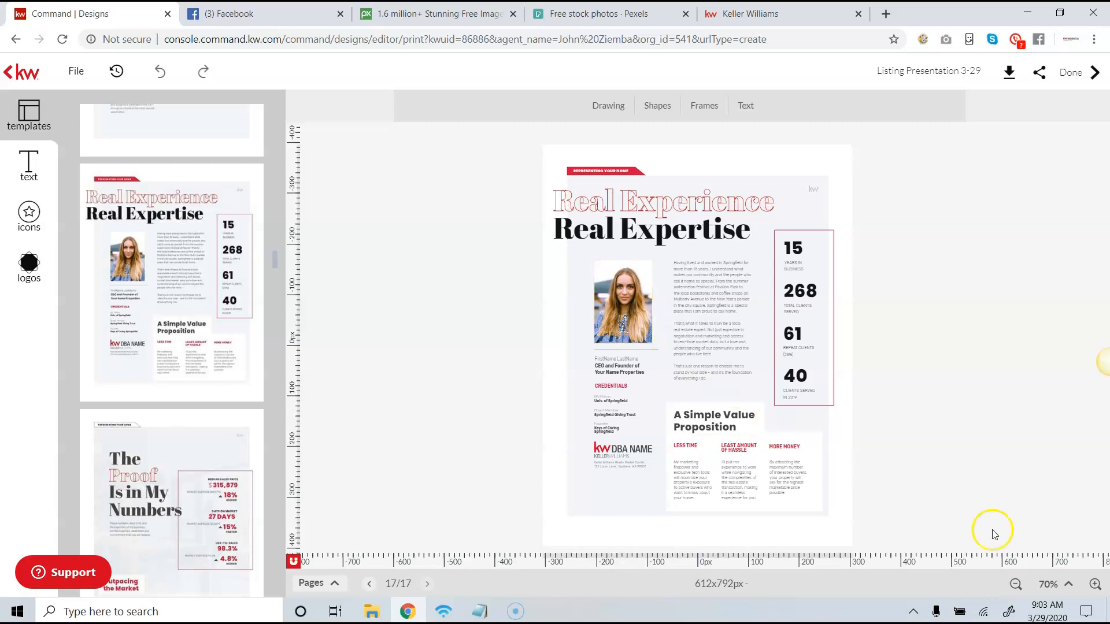
pyautogui.click(1090, 586)
pyautogui.click(1090, 586)
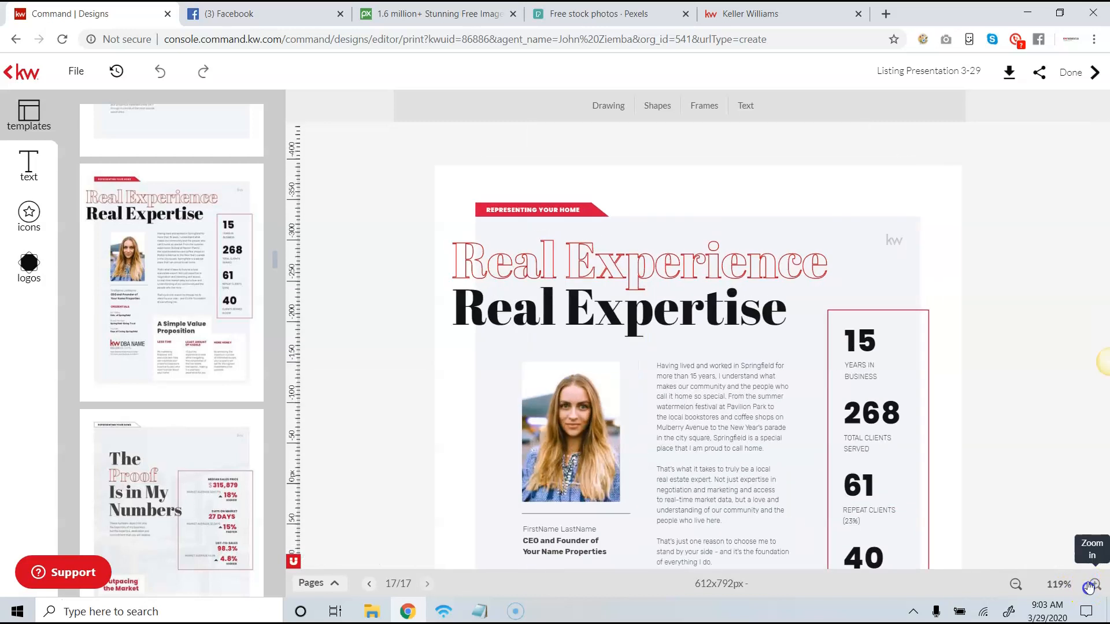
pyautogui.scroll(-5, 959, 367)
pyautogui.scroll(3, 931, 339)
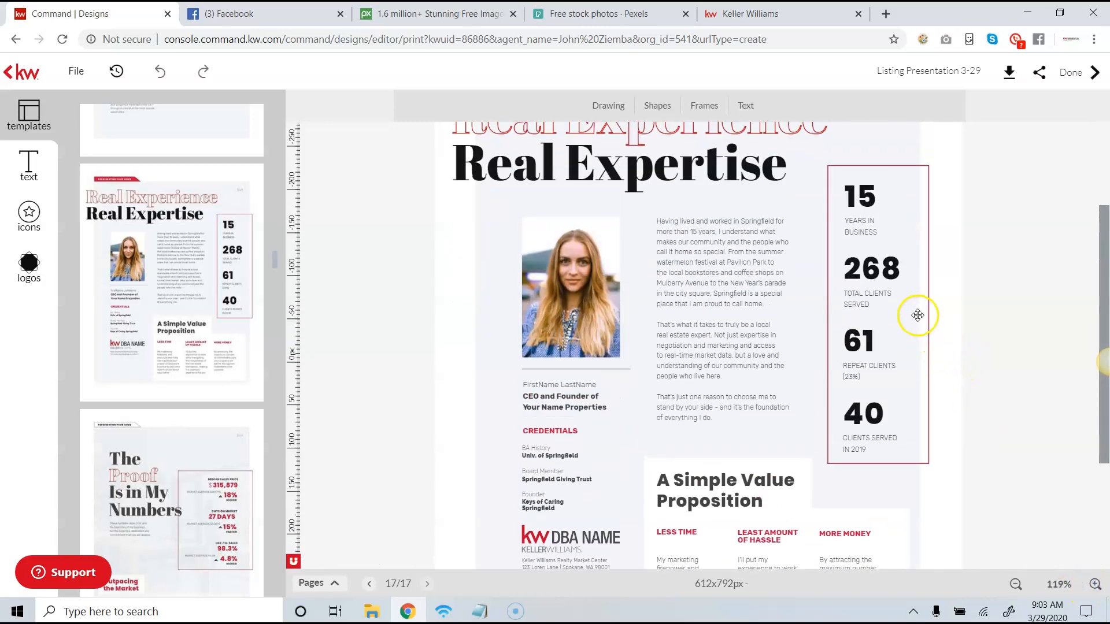
pyautogui.scroll(2, 918, 315)
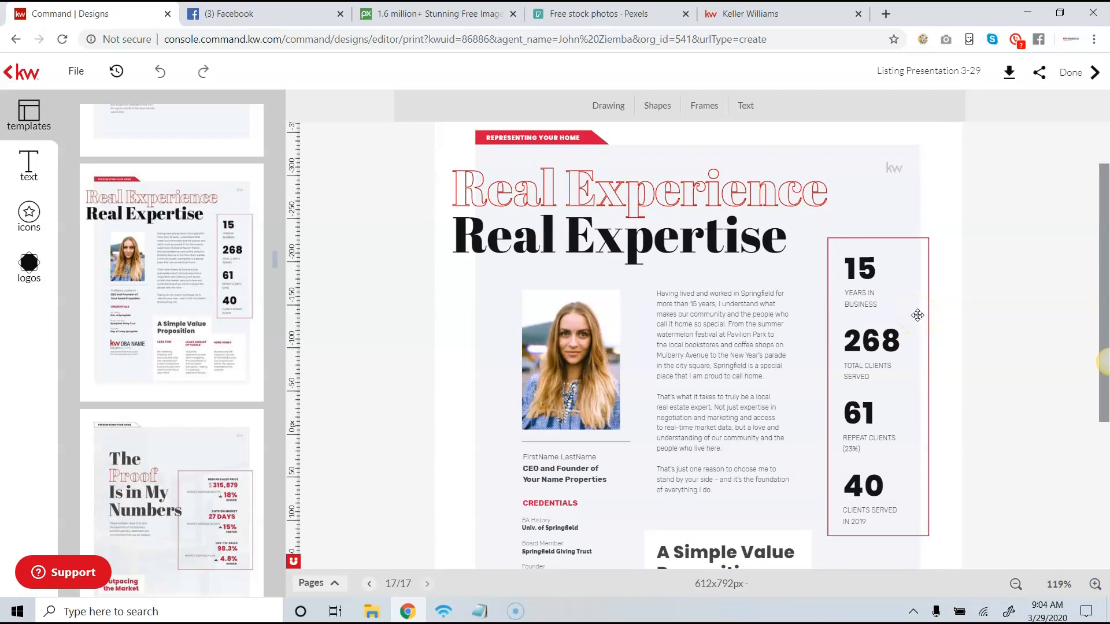
# - Delete the outlined statistics box and its years-in-business, total-clients, repeat-clients and clients-served figures with their captions from the Real Experience page
pyautogui.click(882, 245)
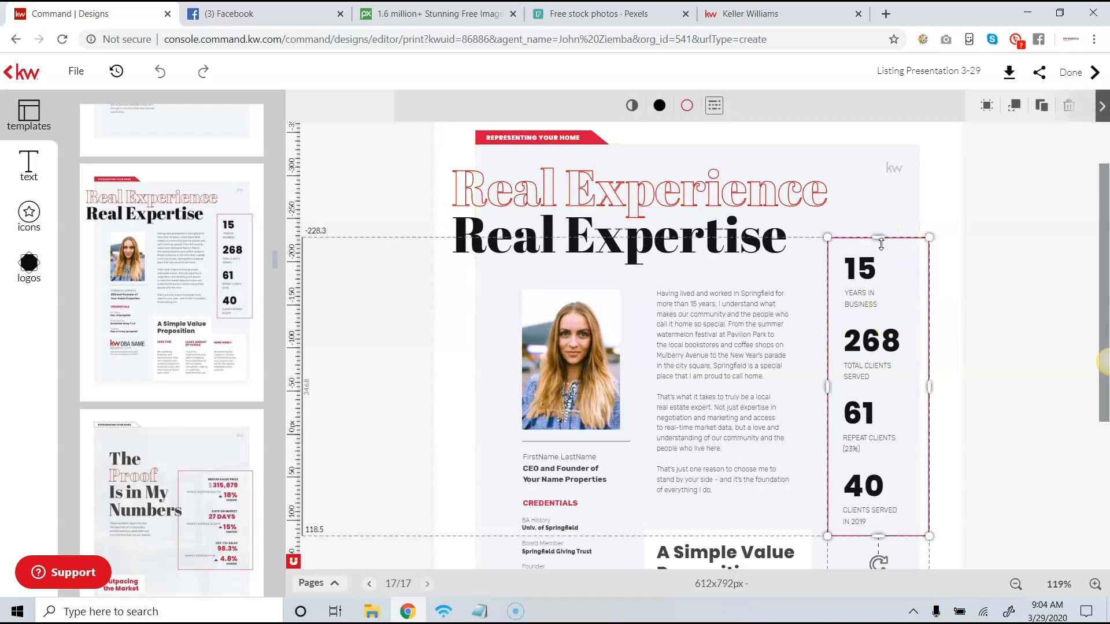
pyautogui.press('Delete')
pyautogui.click(878, 270)
pyautogui.click(867, 268)
pyautogui.press('Delete')
pyautogui.click(865, 297)
pyautogui.press('Delete')
pyautogui.click(868, 339)
pyautogui.press('Delete')
pyautogui.click(865, 370)
pyautogui.press('Delete')
pyautogui.click(854, 421)
pyautogui.press('Delete')
pyautogui.click(855, 440)
pyautogui.press('Delete')
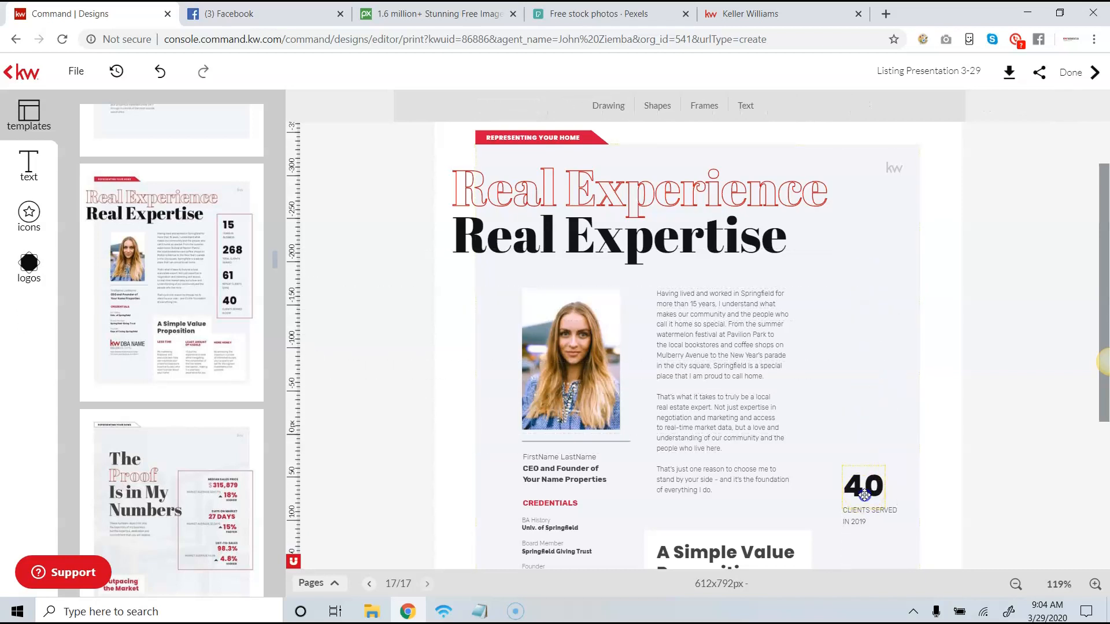
pyautogui.click(861, 486)
pyautogui.press('Delete')
pyautogui.click(864, 514)
pyautogui.press('Delete')
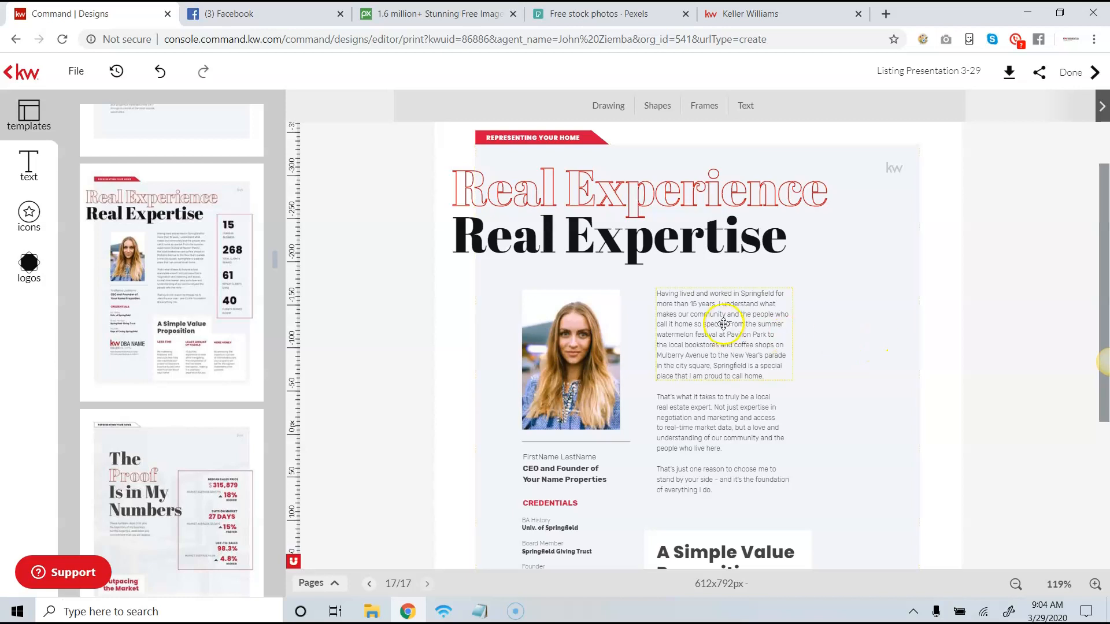
# - Add a new page from "The Proof Is in My Numbers" template and view its introductory paragraph in the text editor, discarding any changes
pyautogui.scroll(-3, 711, 368)
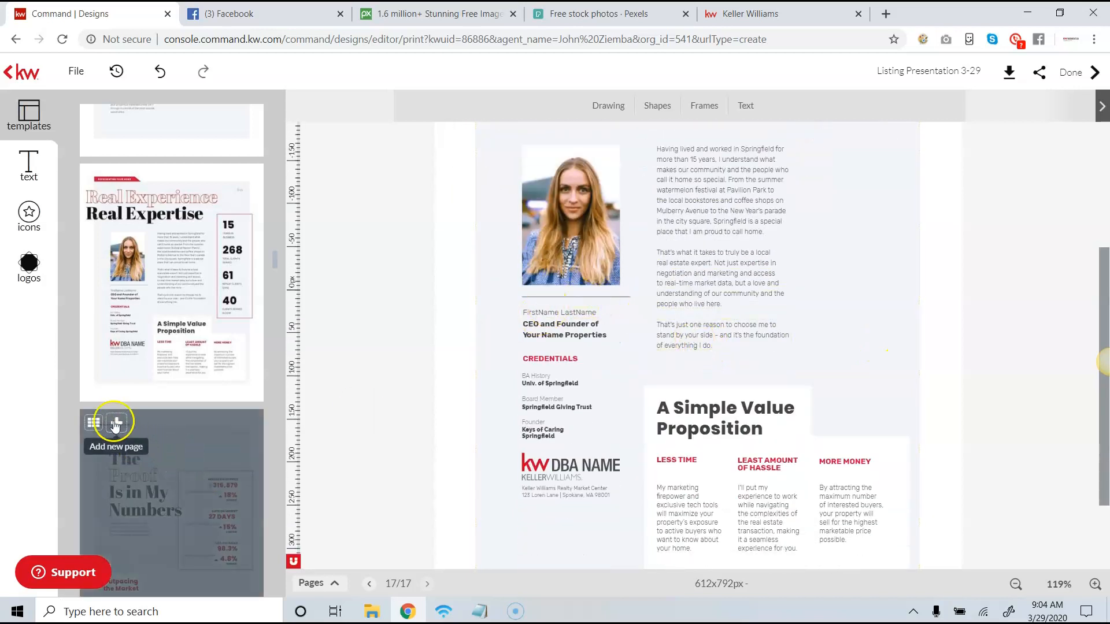
pyautogui.click(114, 425)
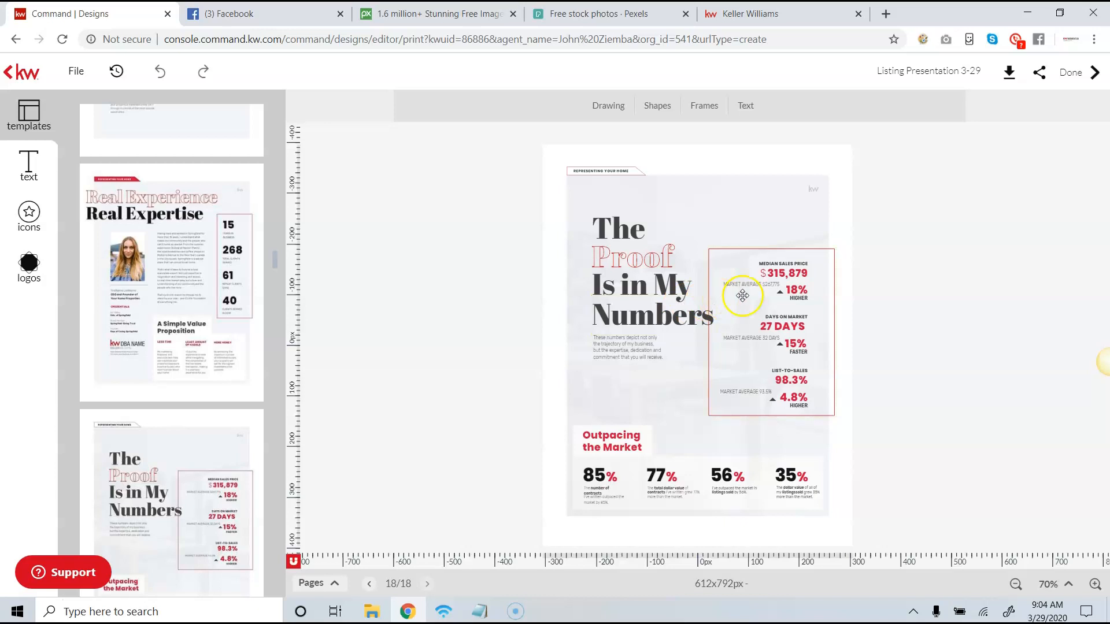
pyautogui.click(657, 290)
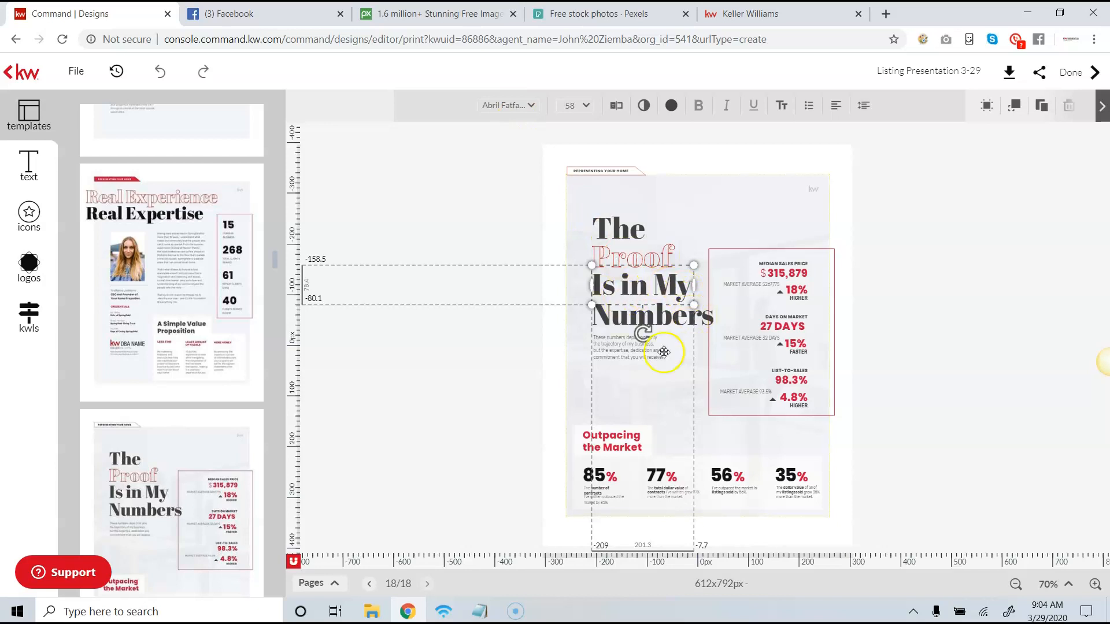
pyautogui.click(623, 347)
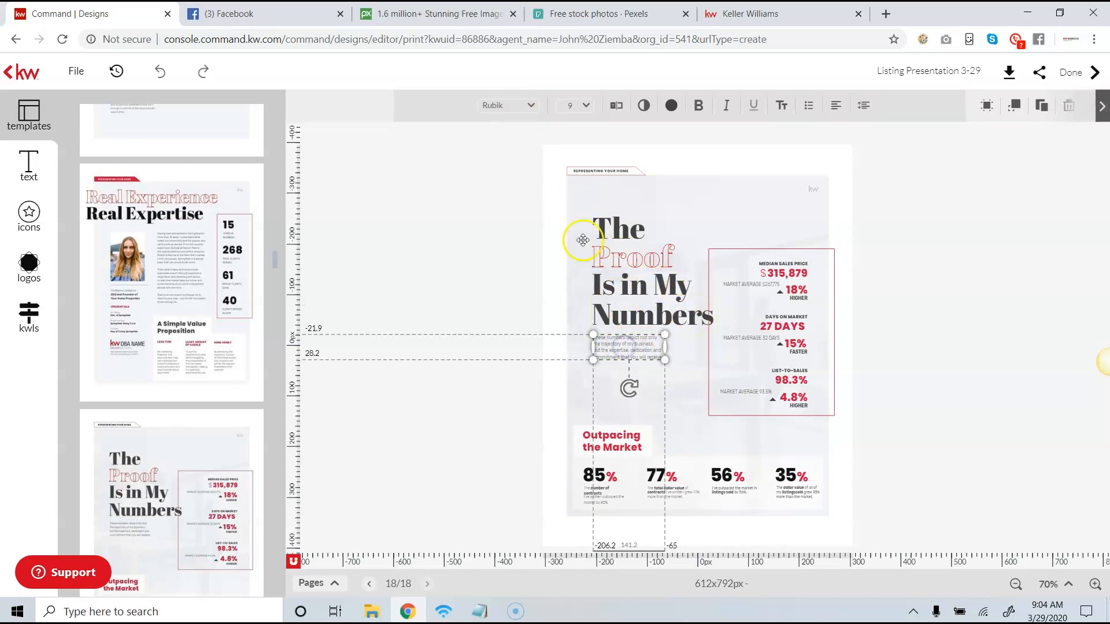
pyautogui.click(529, 113)
pyautogui.click(616, 113)
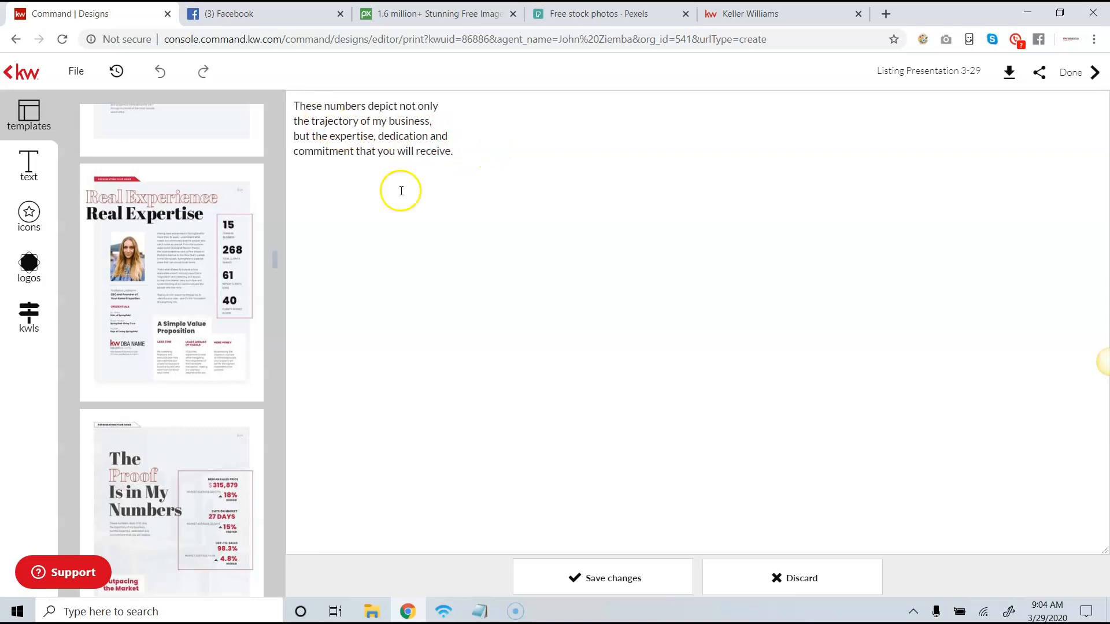
pyautogui.click(803, 579)
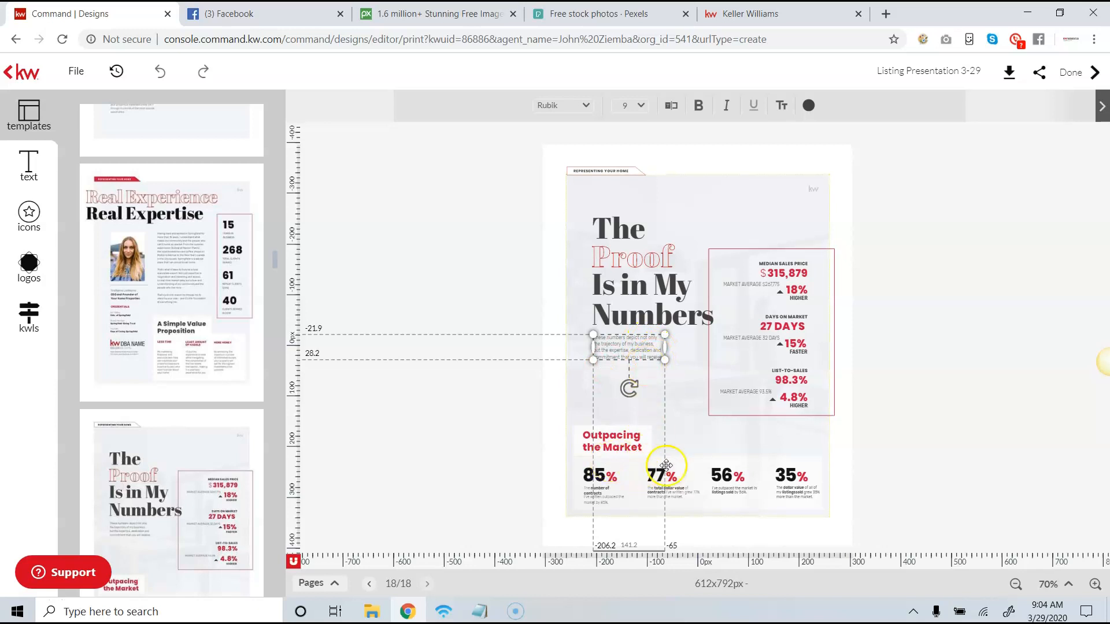
# - Add new pages from the "Credentials & Awards" and "Leading the Industry" templates and review the latter's paragraphs and belief list
pyautogui.scroll(-9, 274, 262)
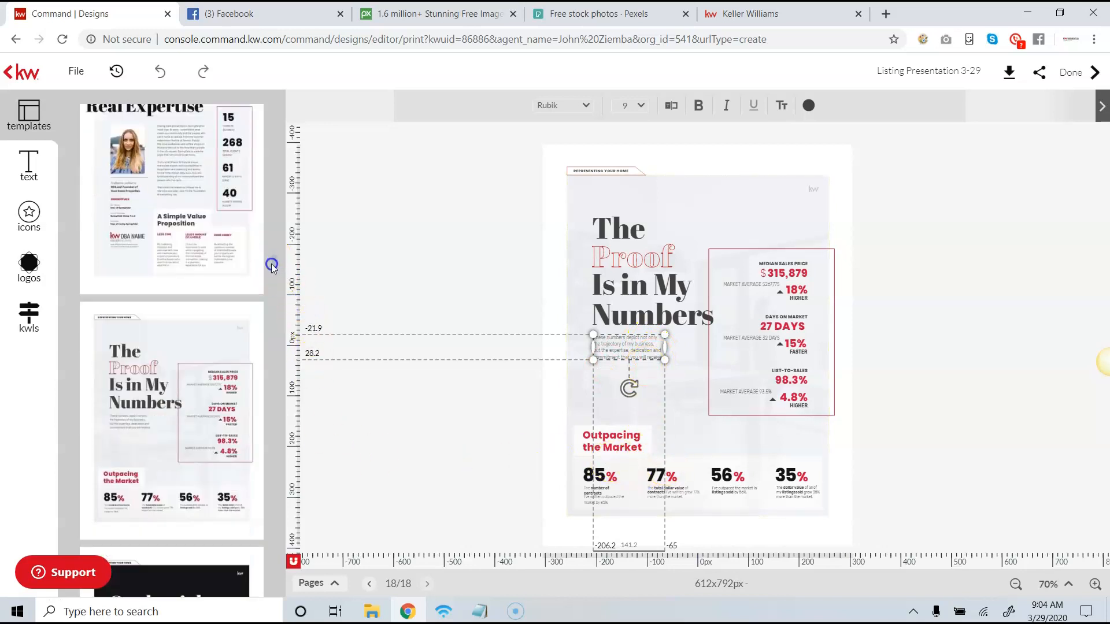
pyautogui.click(210, 264)
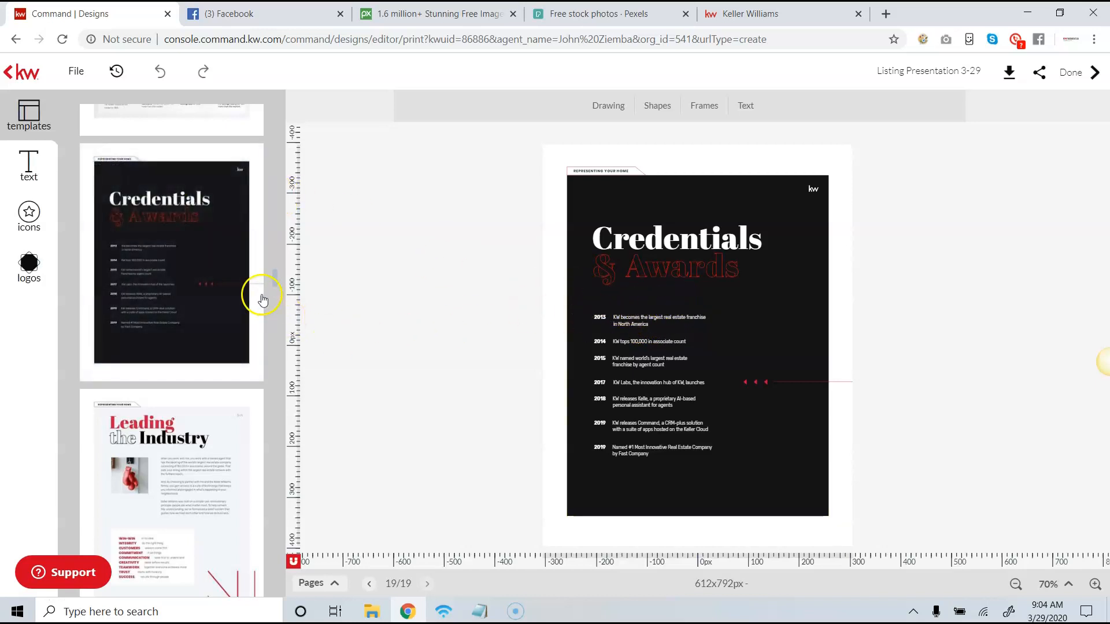
pyautogui.scroll(-5, 272, 279)
pyautogui.click(209, 240)
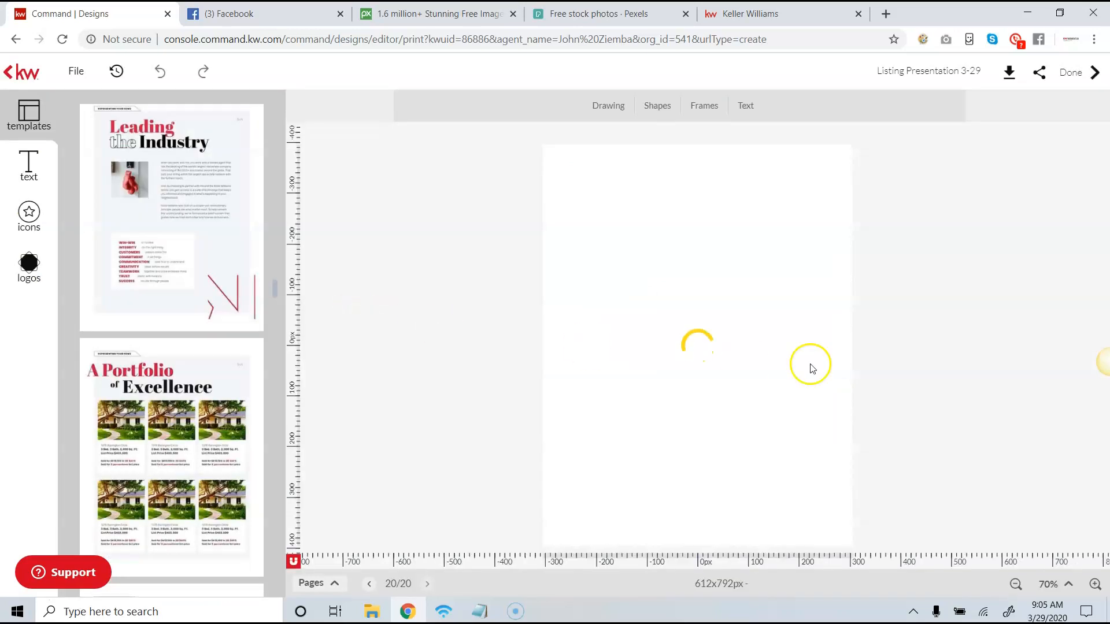
pyautogui.click(1093, 585)
pyautogui.click(1093, 585)
pyautogui.click(1093, 585)
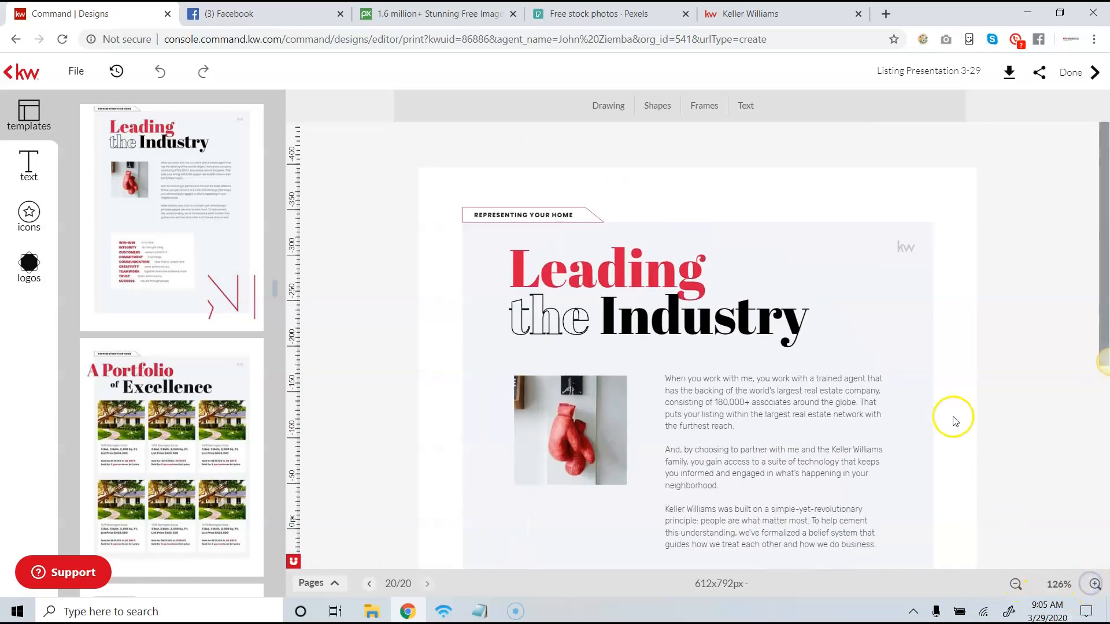
pyautogui.scroll(-3, 923, 411)
pyautogui.scroll(-3, 867, 327)
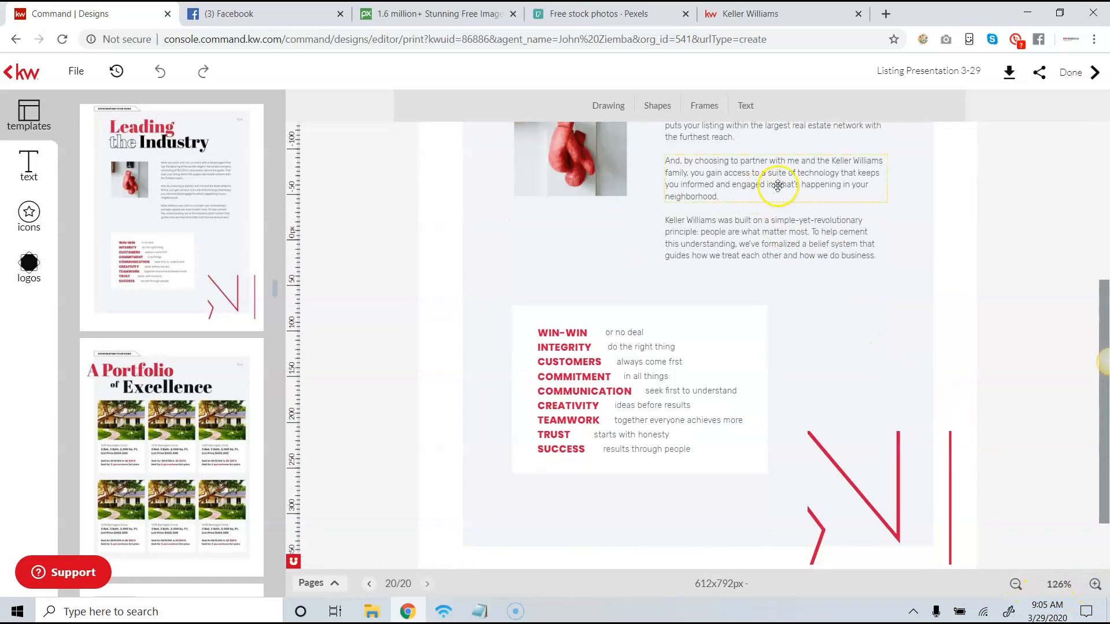
pyautogui.scroll(-1, 722, 266)
# - Add "A Portfolio of Excellence" pages in the six-listing, three-listing and again six-listing layouts, and compare the last two
pyautogui.scroll(-4, 241, 347)
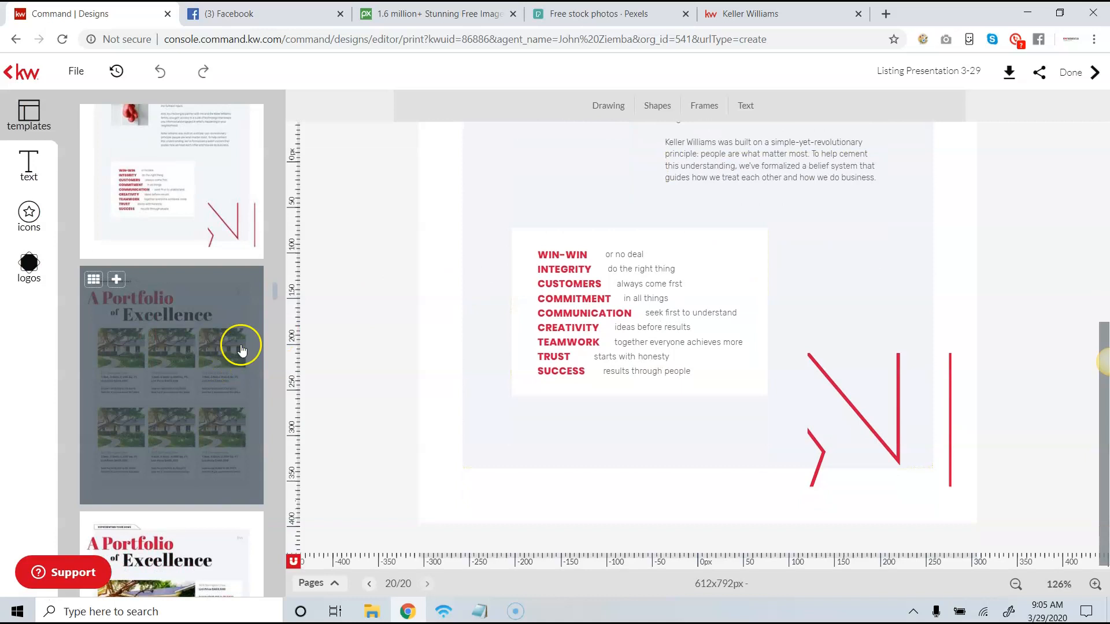
pyautogui.scroll(1, 231, 341)
pyautogui.scroll(-3, 227, 332)
pyautogui.scroll(2, 220, 331)
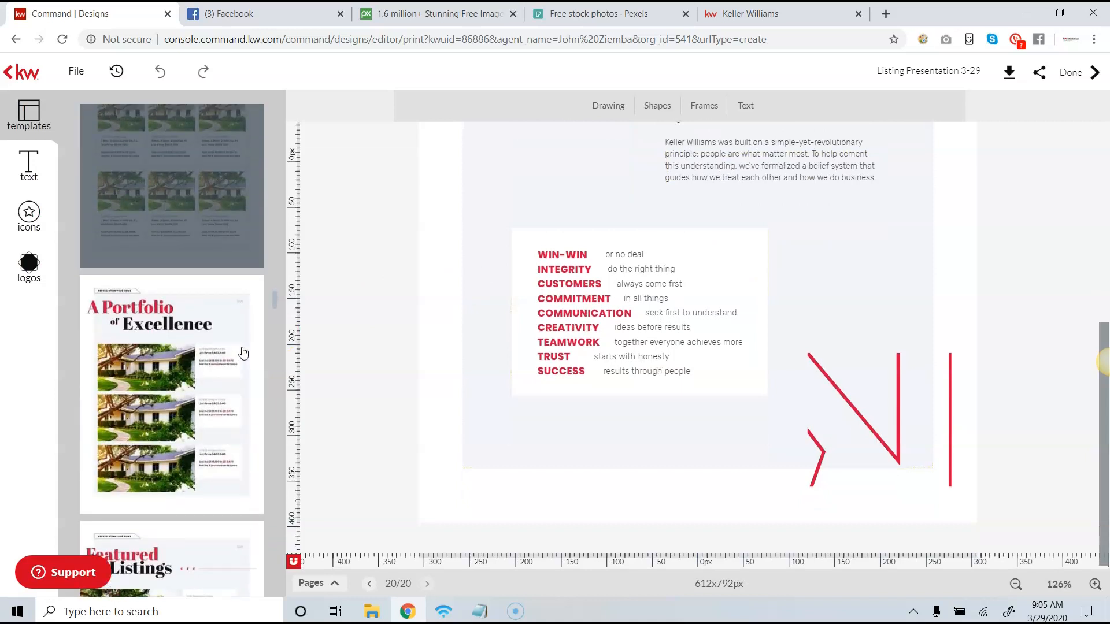
pyautogui.click(116, 137)
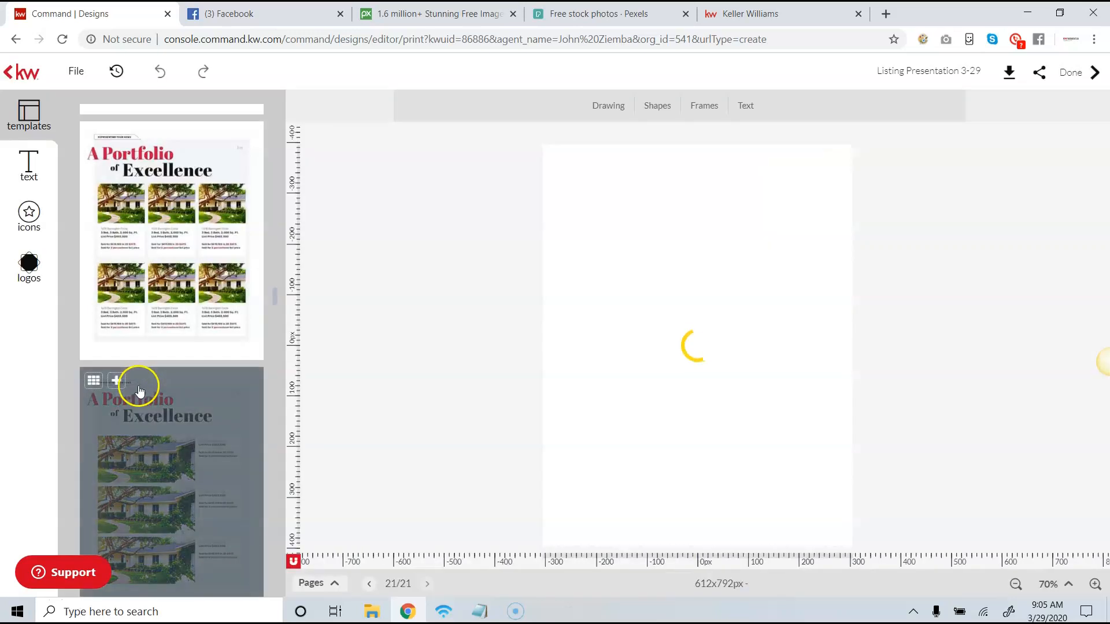
pyautogui.click(115, 382)
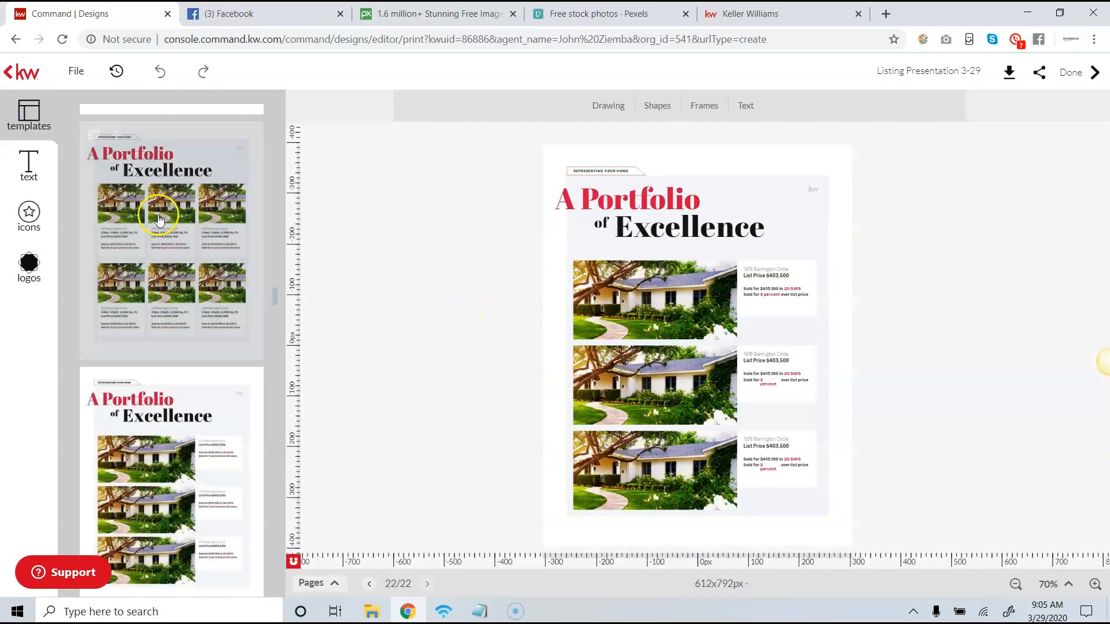
pyautogui.click(159, 212)
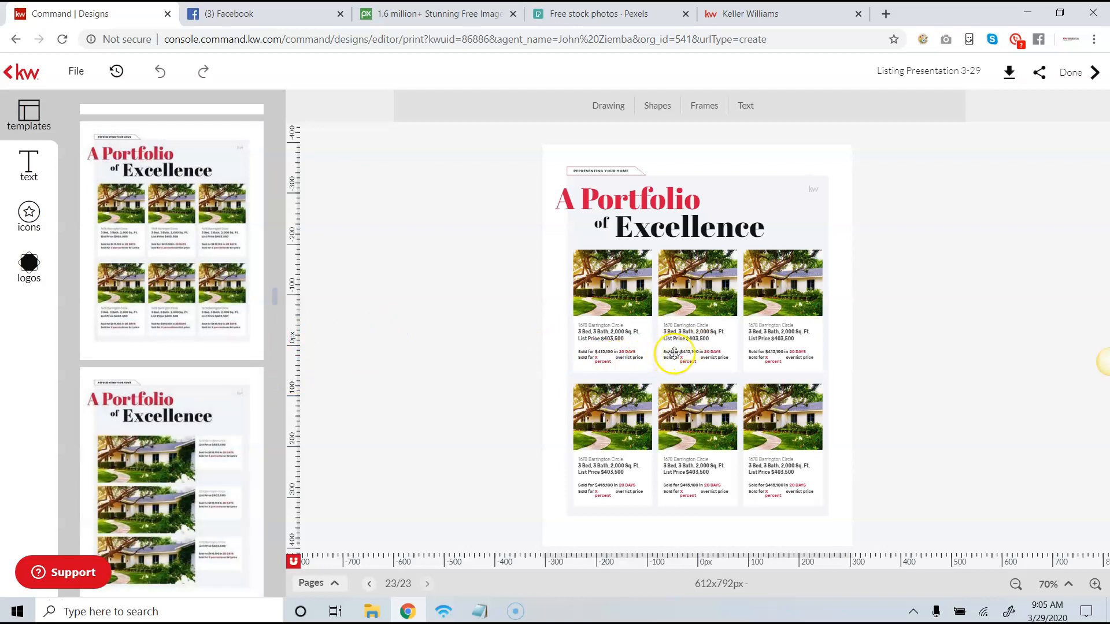
pyautogui.click(370, 584)
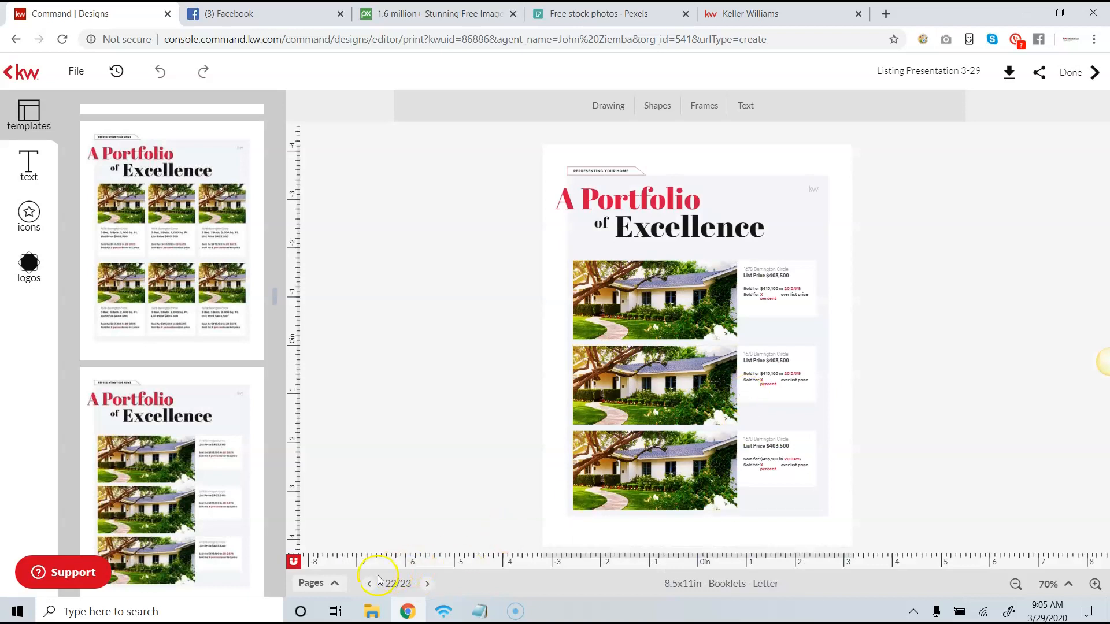
pyautogui.click(428, 585)
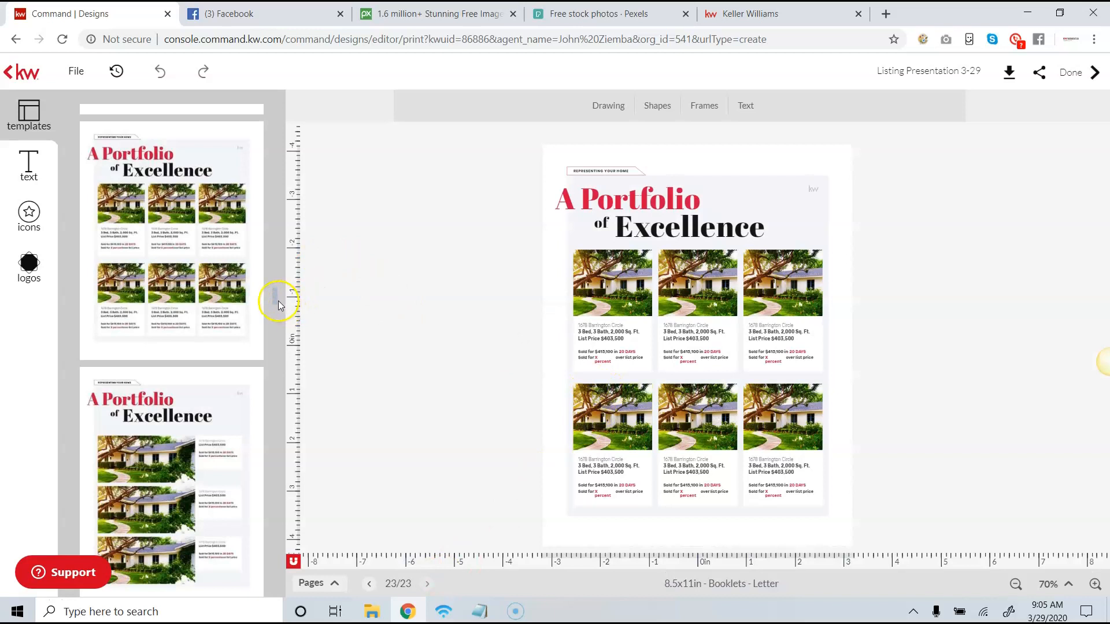
# - Examine the KWLS listing search options available for the first photo on the six-listing portfolio page
pyautogui.click(603, 283)
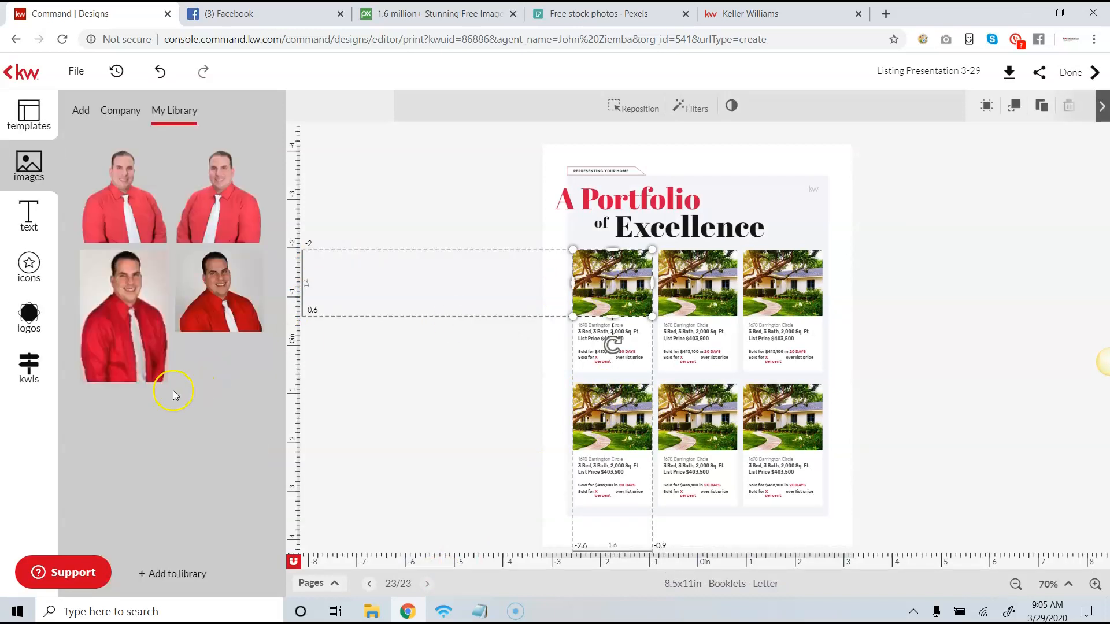
pyautogui.click(30, 370)
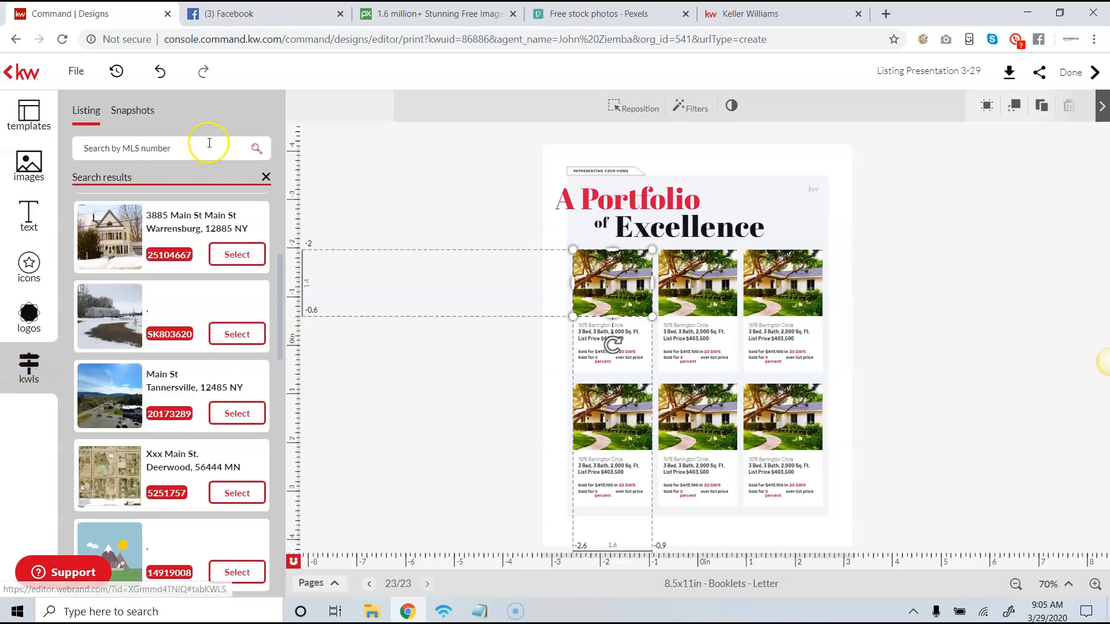
pyautogui.click(206, 145)
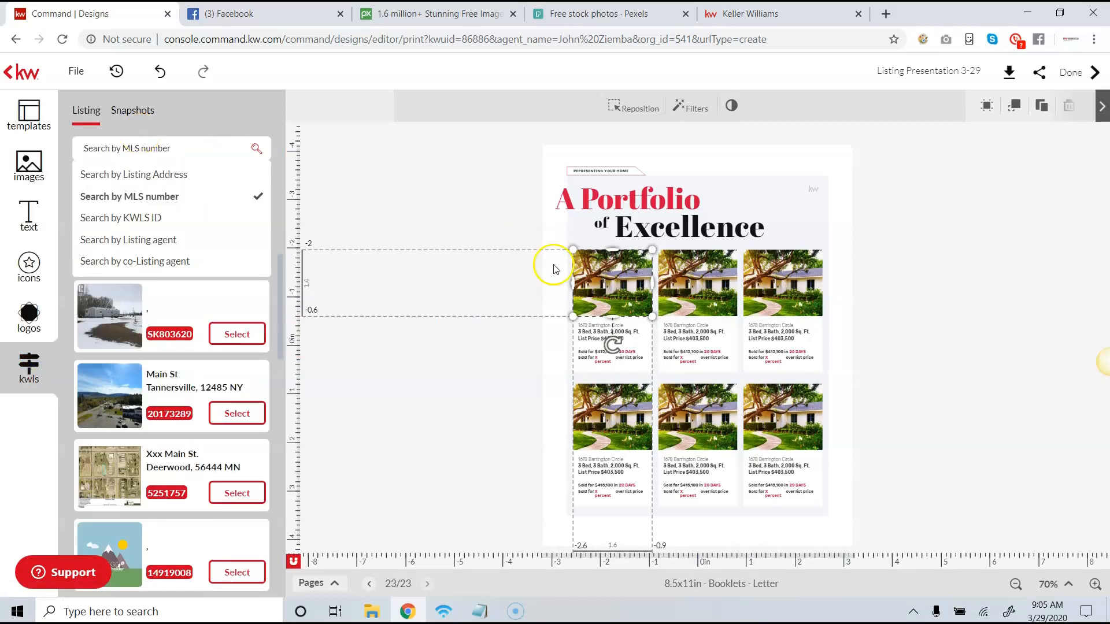
pyautogui.click(433, 216)
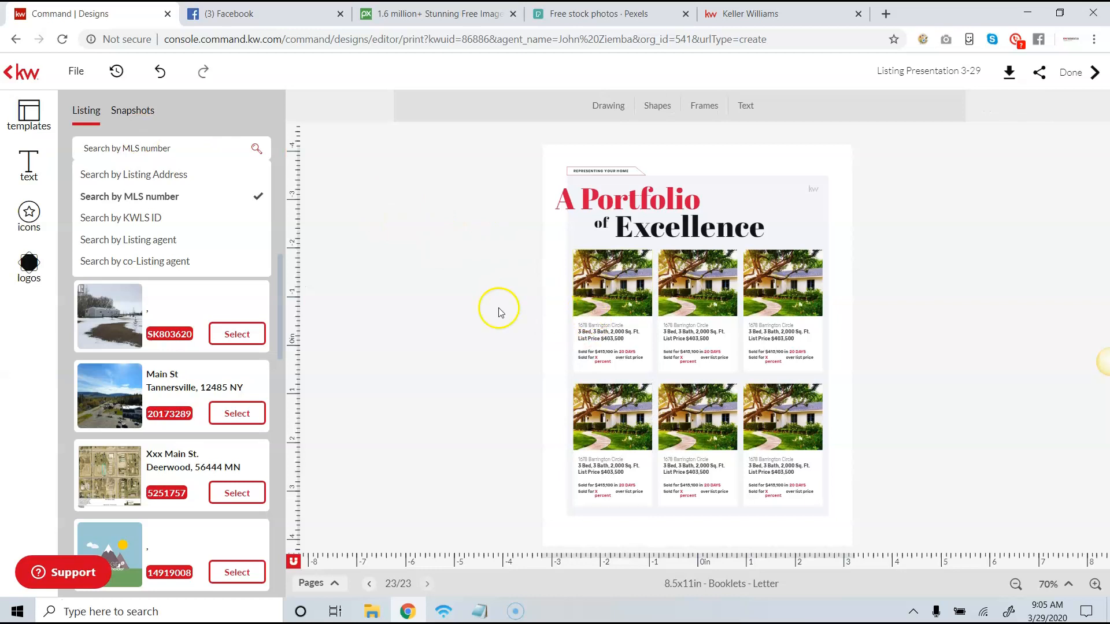
pyautogui.click(596, 296)
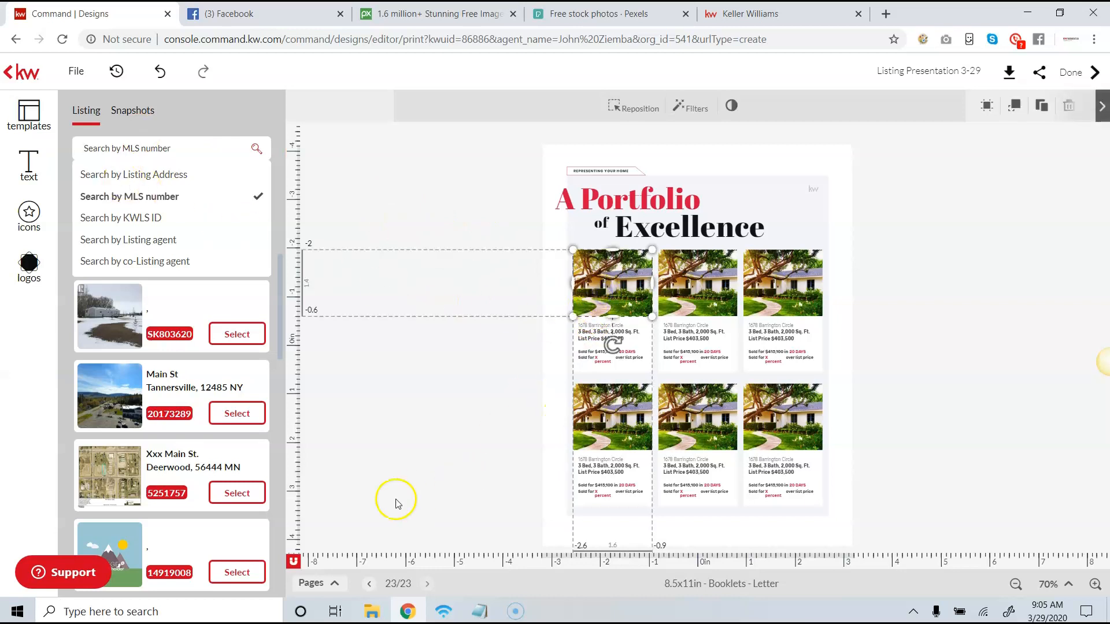
# - Add a new page from the "Featured Listings" template and check its listing photos and descriptions
pyautogui.click(29, 113)
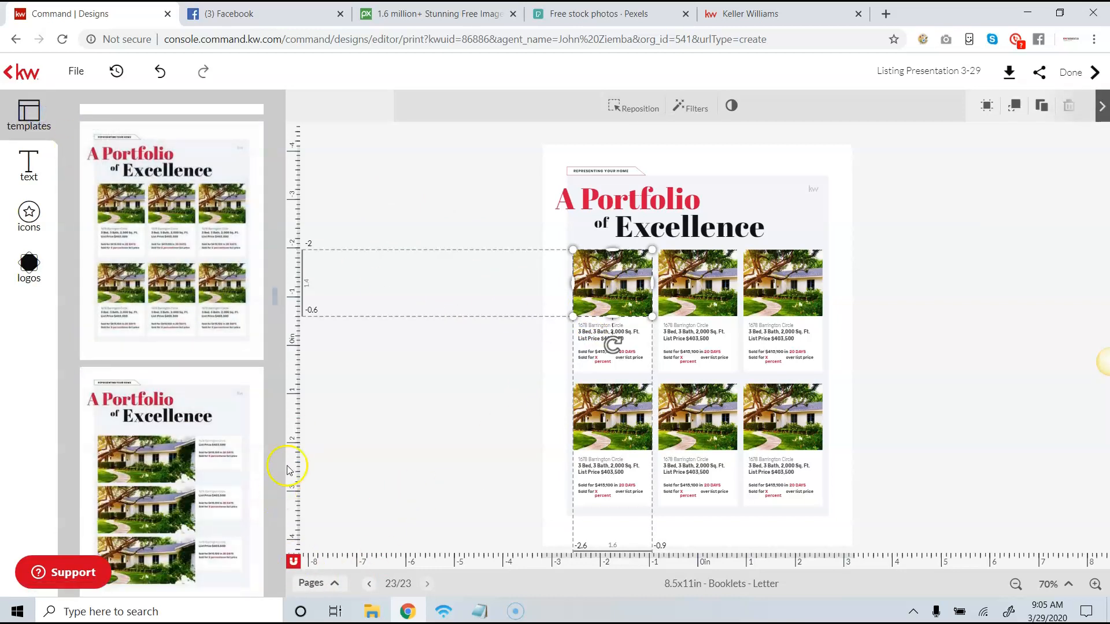
pyautogui.scroll(-7, 273, 307)
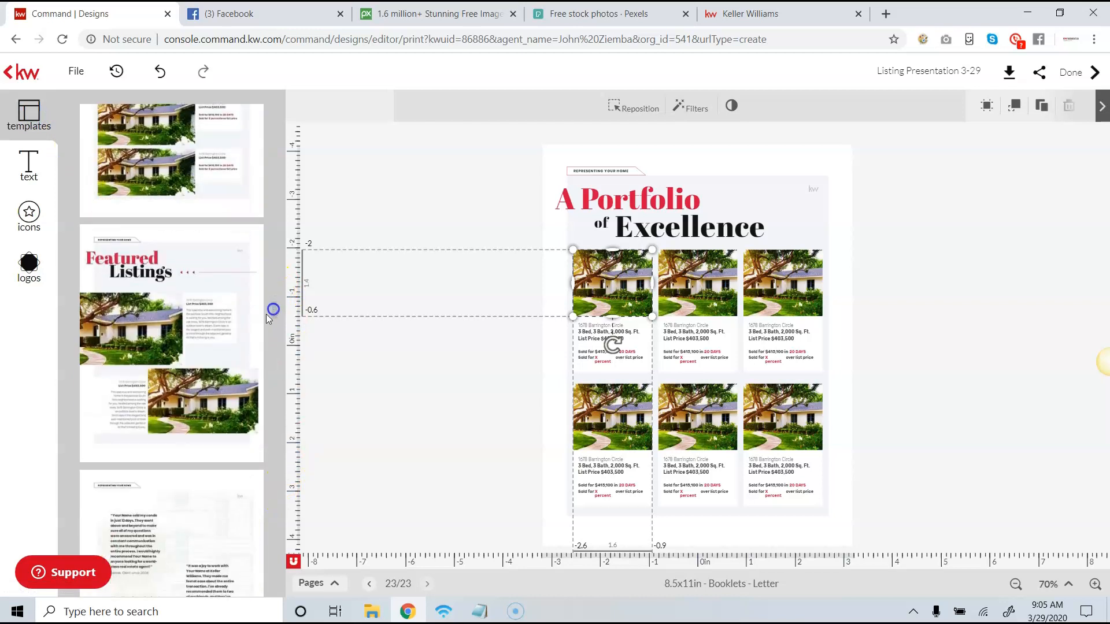
pyautogui.click(150, 346)
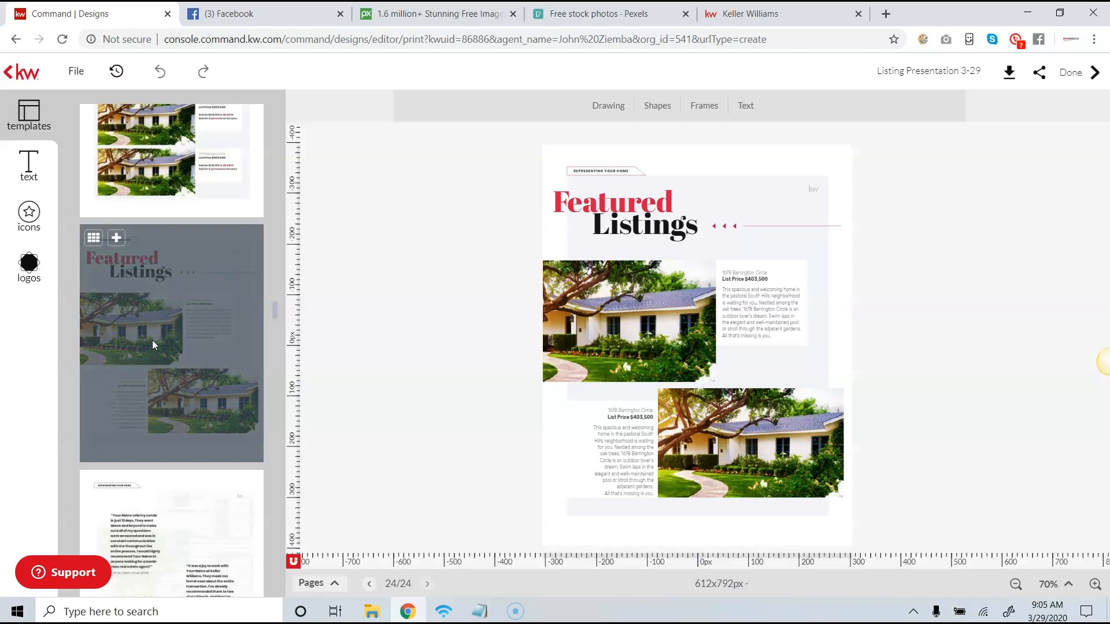
pyautogui.click(619, 437)
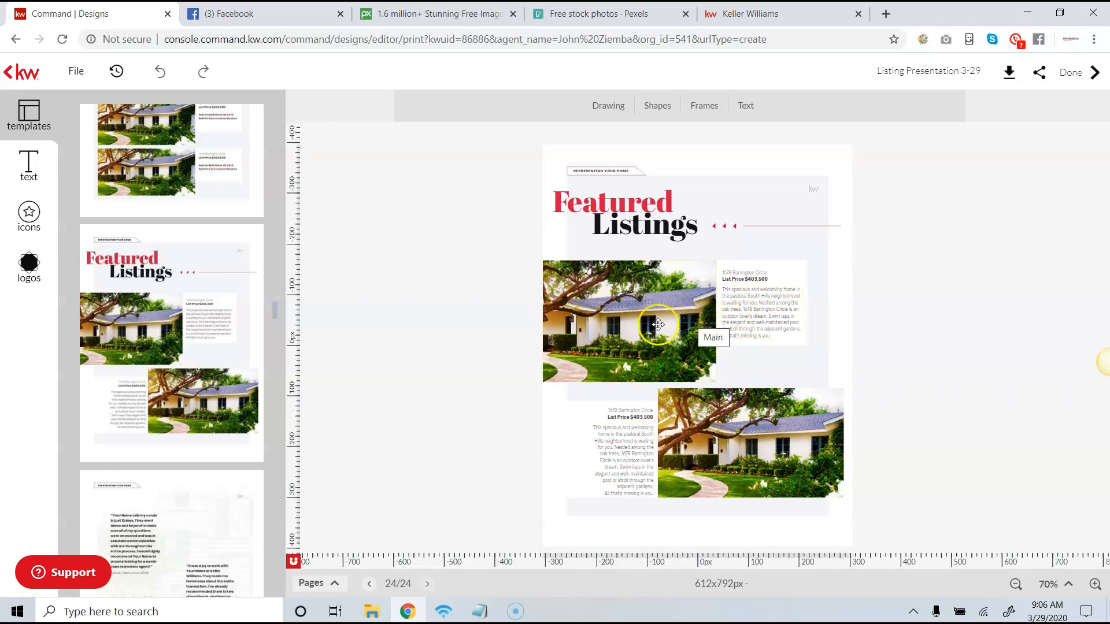
# - Add a new page from the client testimonials template and examine its first quote at an enlarged view
pyautogui.moveTo(136, 505)
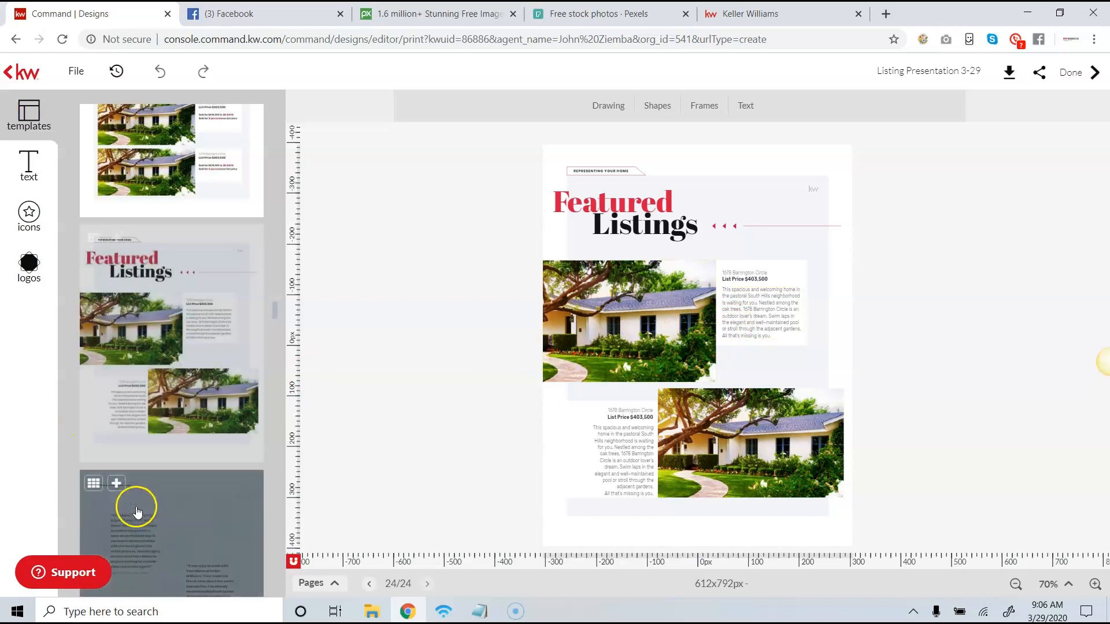
pyautogui.click(118, 486)
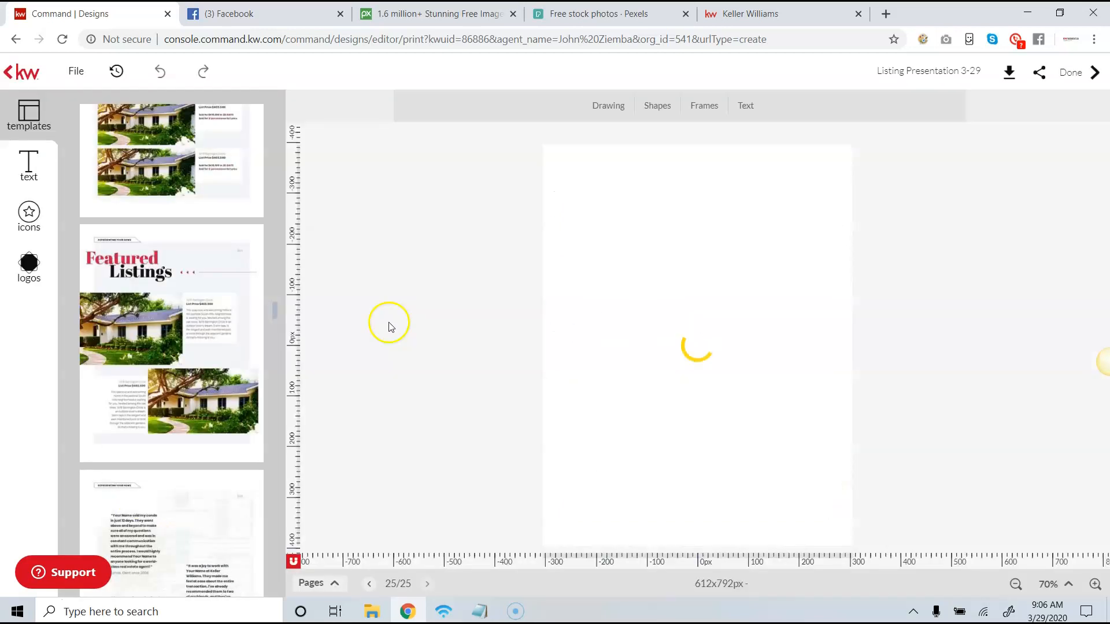
pyautogui.click(649, 262)
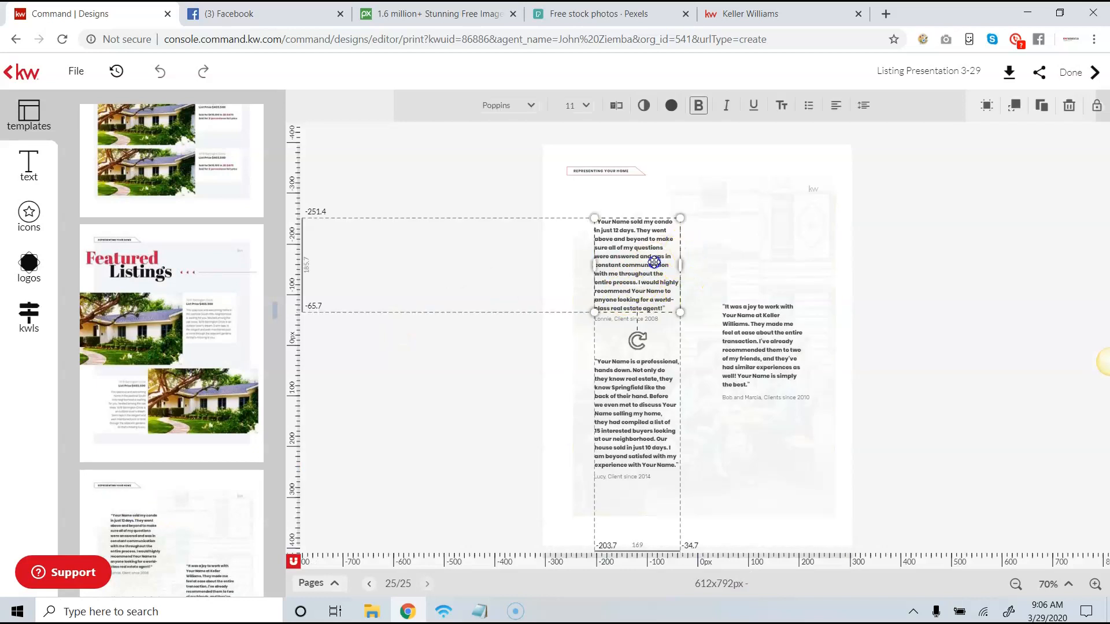
pyautogui.click(1095, 582)
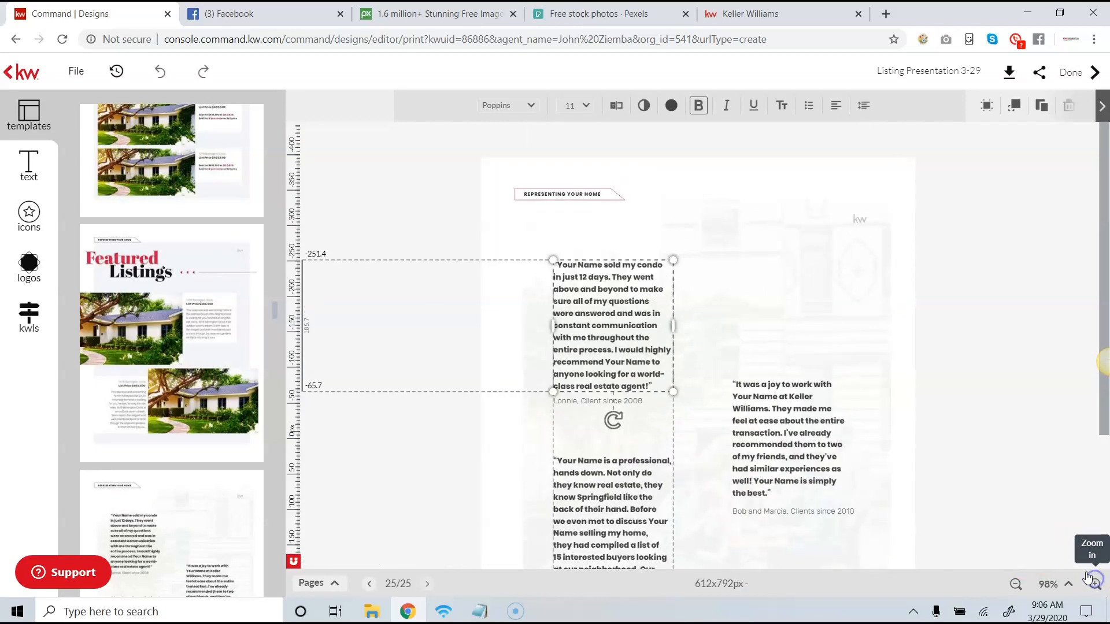